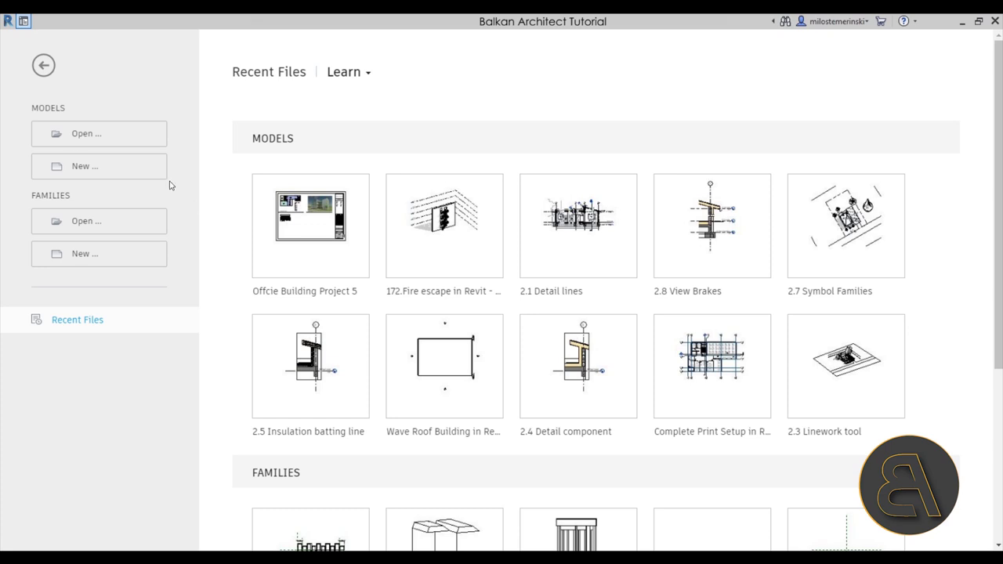
- Create Project1 from the Architecture Design Template - Metric and open its Site floor plan
click(71, 165)
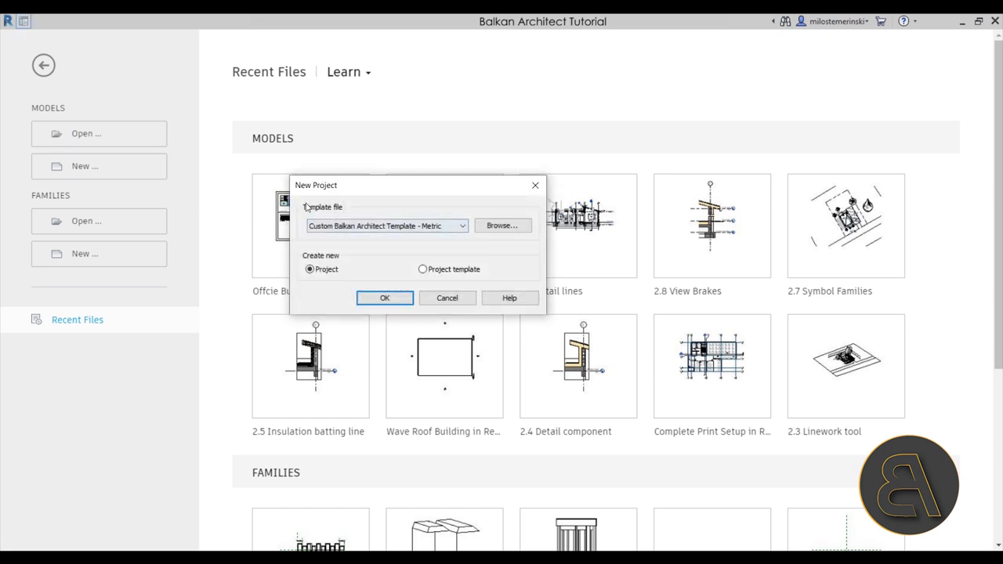
click(347, 227)
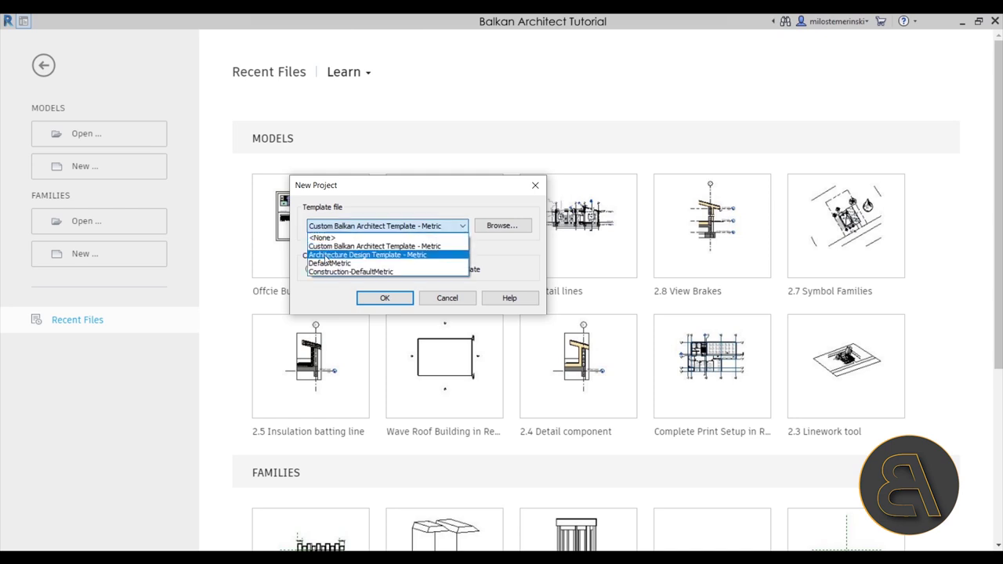
click(318, 255)
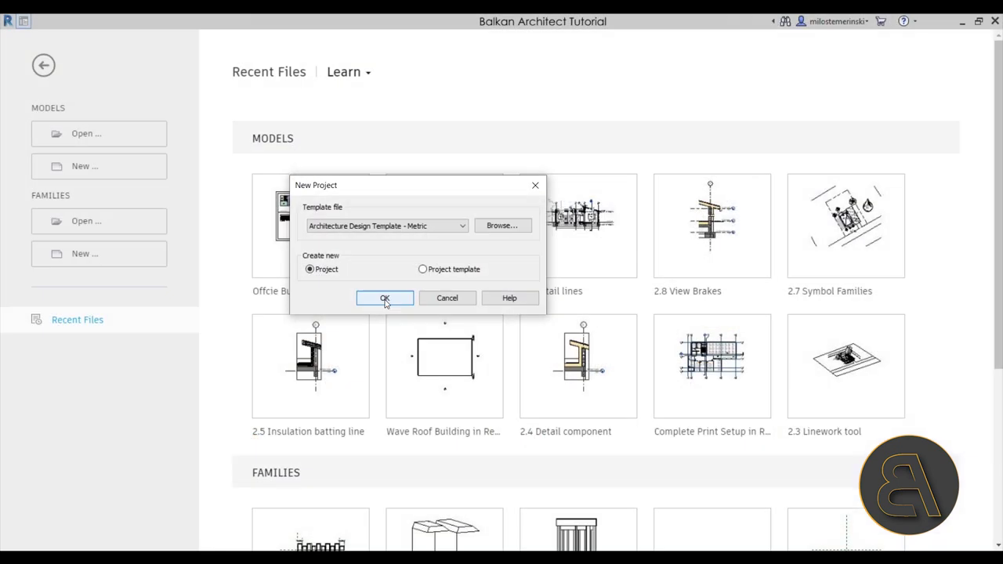
click(386, 297)
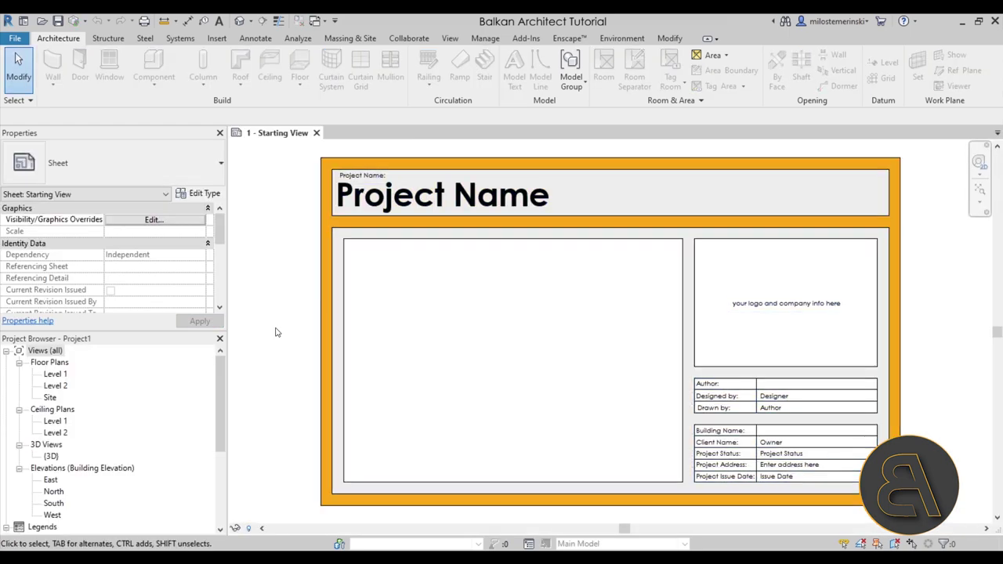
double_click(51, 399)
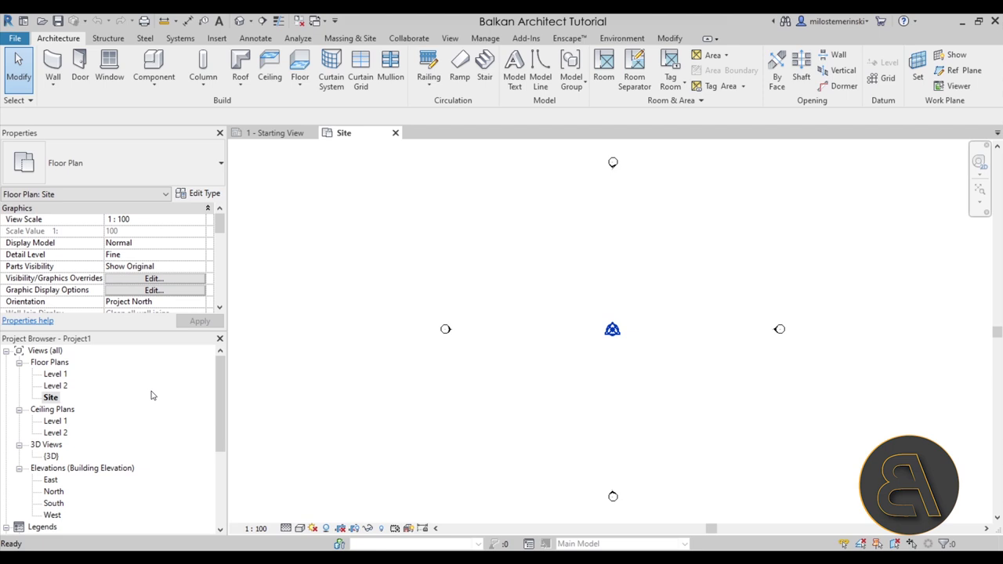
- Start a Toposurface from the Massing & Site tab, entering Edit Surface with Place Point active
click(349, 38)
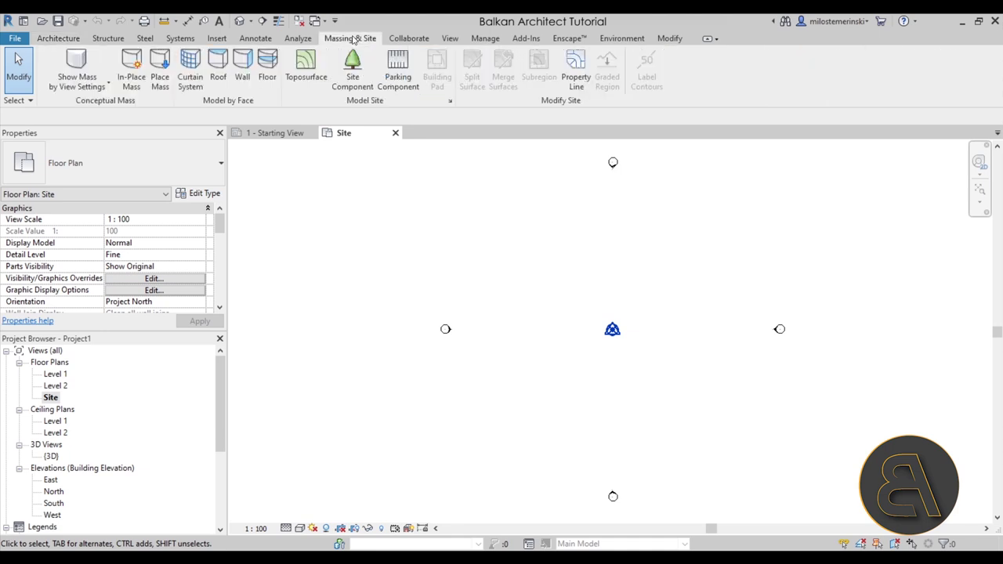
click(308, 86)
- Place six topography points at elevation 0.00 in a horizontal row
middle_drag(605, 285, 468, 282)
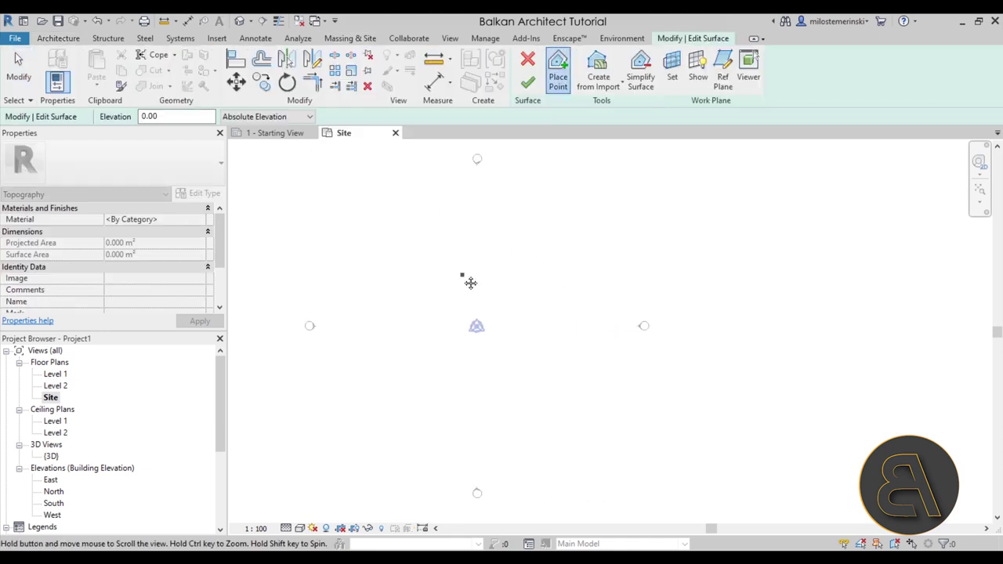
mouse_move(444, 369)
middle_down()
mouse_move(447, 379)
mouse_move(441, 372)
middle_up()
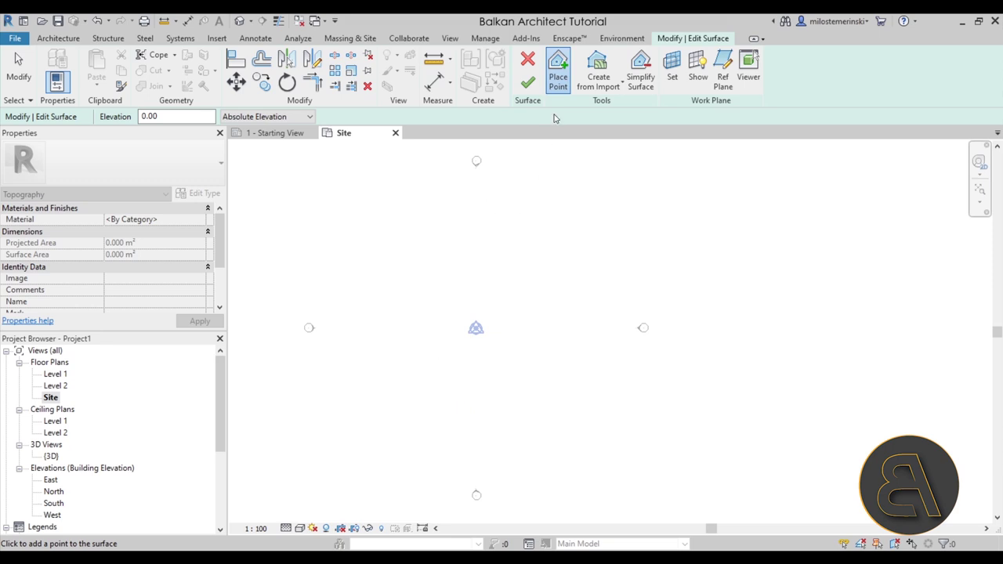
double_click(151, 116)
text(0.00)
click(325, 444)
click(384, 443)
click(461, 444)
click(550, 443)
click(616, 443)
click(665, 444)
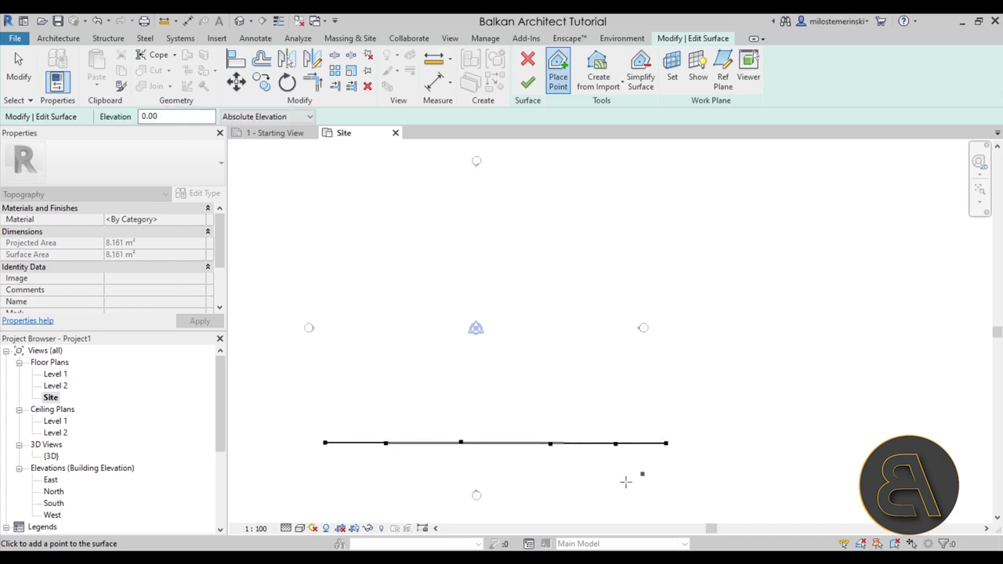
- Window-select the six points and nudge the row slightly left
key(Escape)
drag(291, 418, 773, 470)
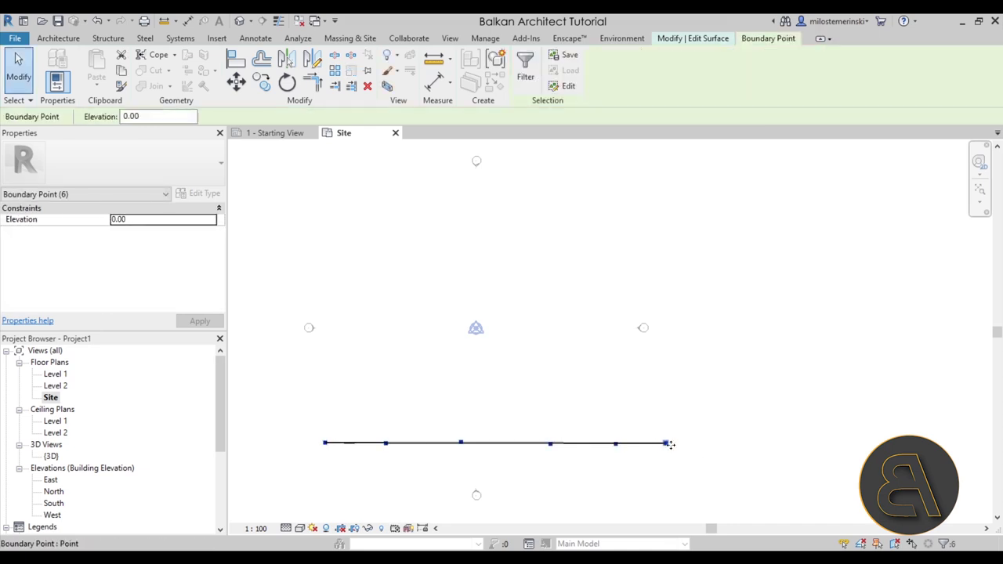
drag(629, 447, 608, 445)
click(667, 470)
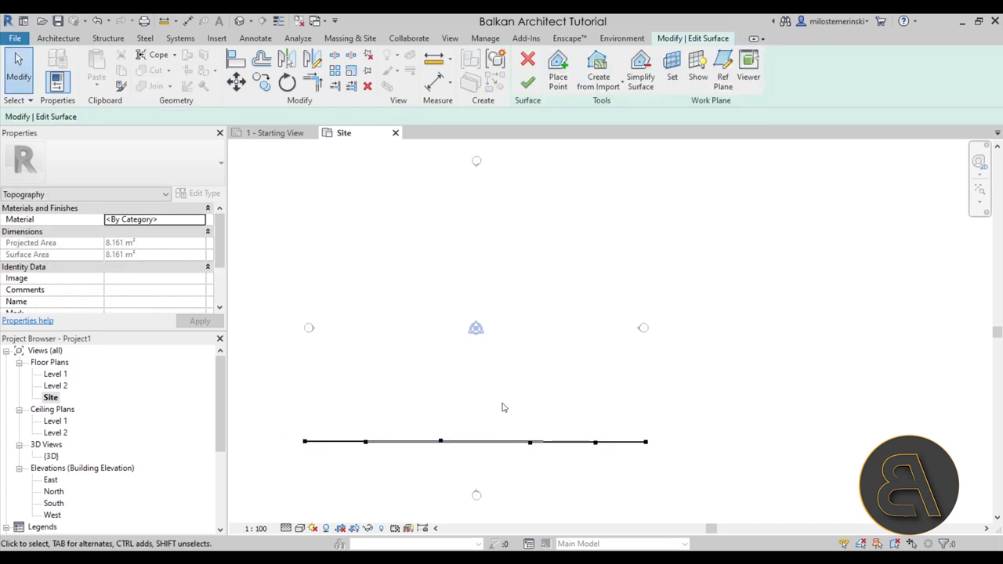
- Copy the row of points 700 upward to form a second row
drag(295, 408, 678, 461)
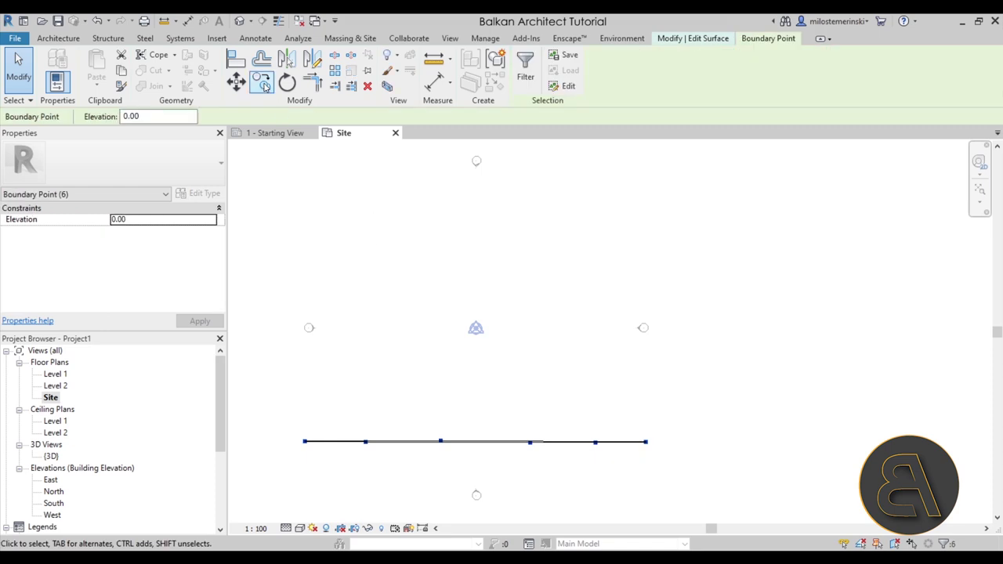
click(262, 82)
click(305, 442)
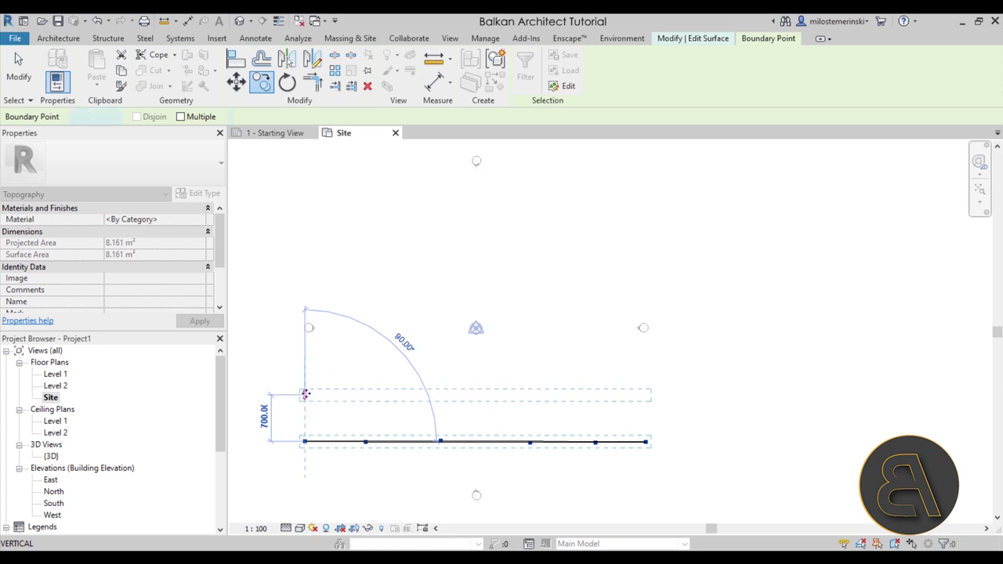
click(304, 395)
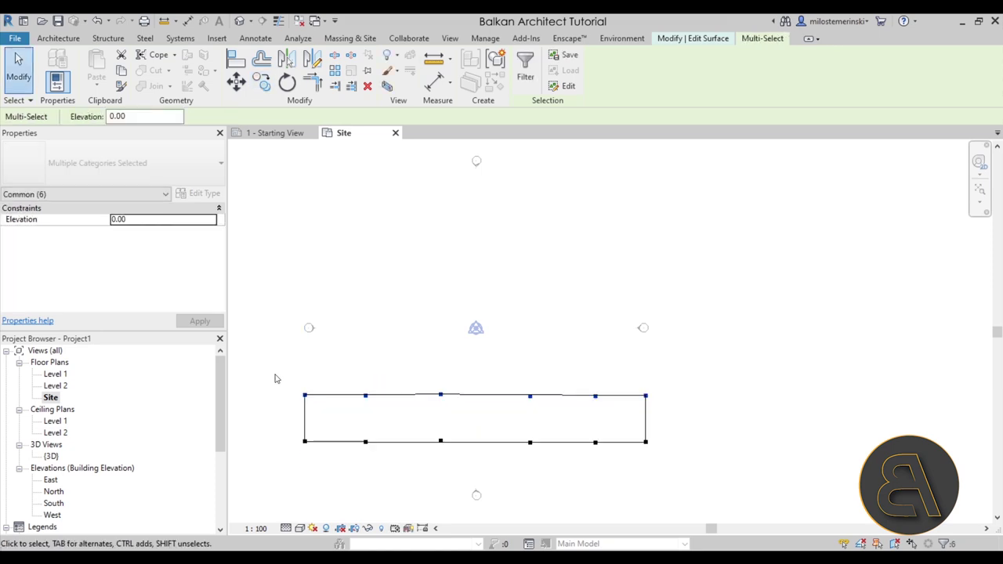
click(135, 115)
drag(135, 115, 45, 119)
click(311, 363)
- Copy the new row 600 higher and set its elevation to 100
drag(288, 371, 709, 429)
click(262, 82)
click(352, 357)
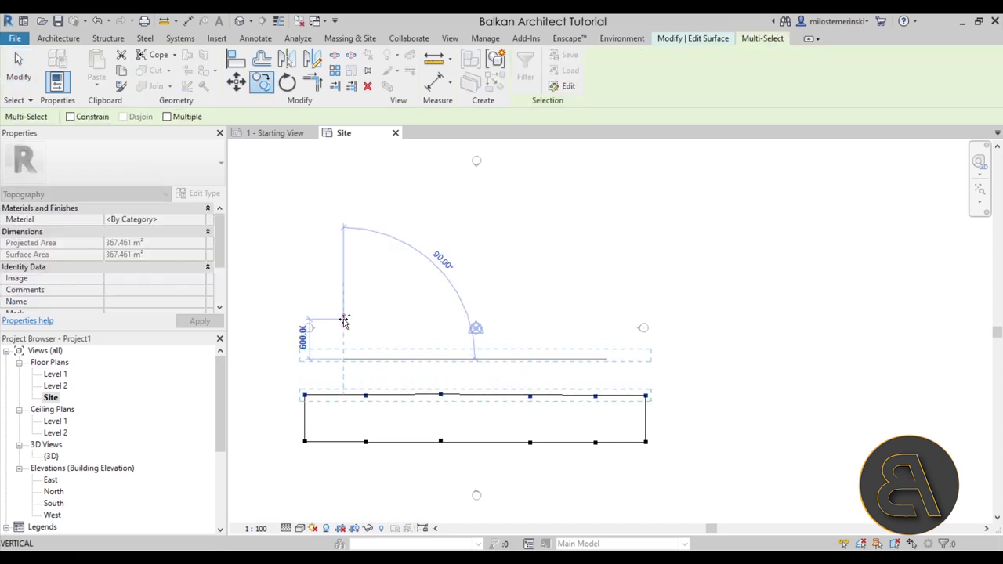
click(343, 314)
double_click(125, 116)
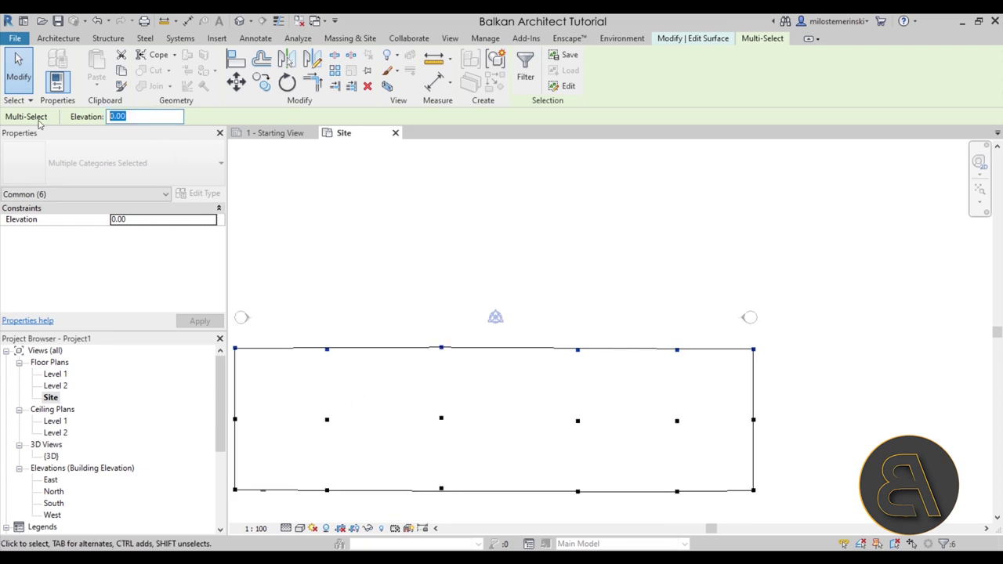
text(-1)
key(Return)
click(396, 304)
middle_drag(396, 304, 448, 294)
scroll(347, 298, down, 1)
drag(293, 285, 799, 357)
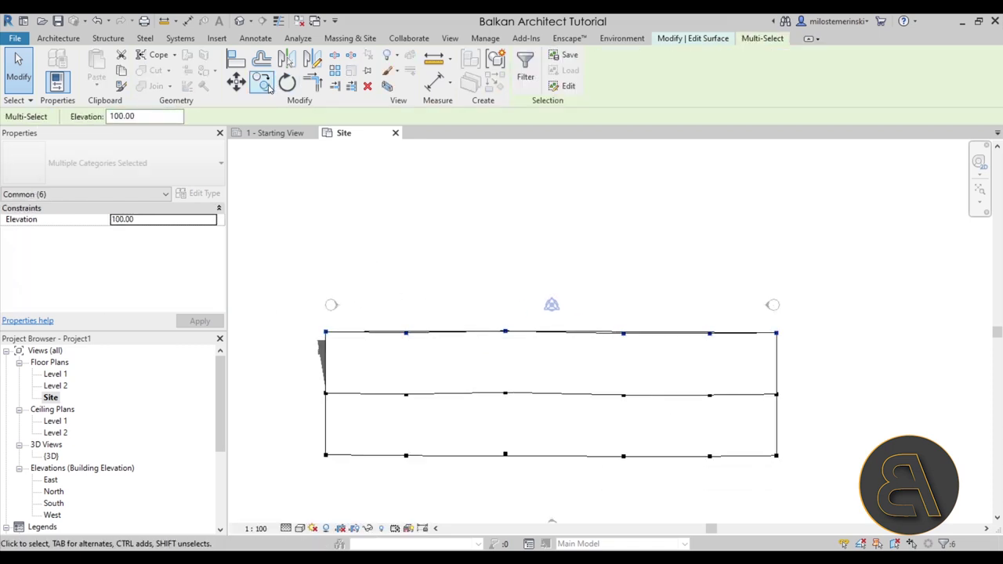
- Copy the top row upward and set the new row's elevation to 200
click(263, 82)
click(379, 268)
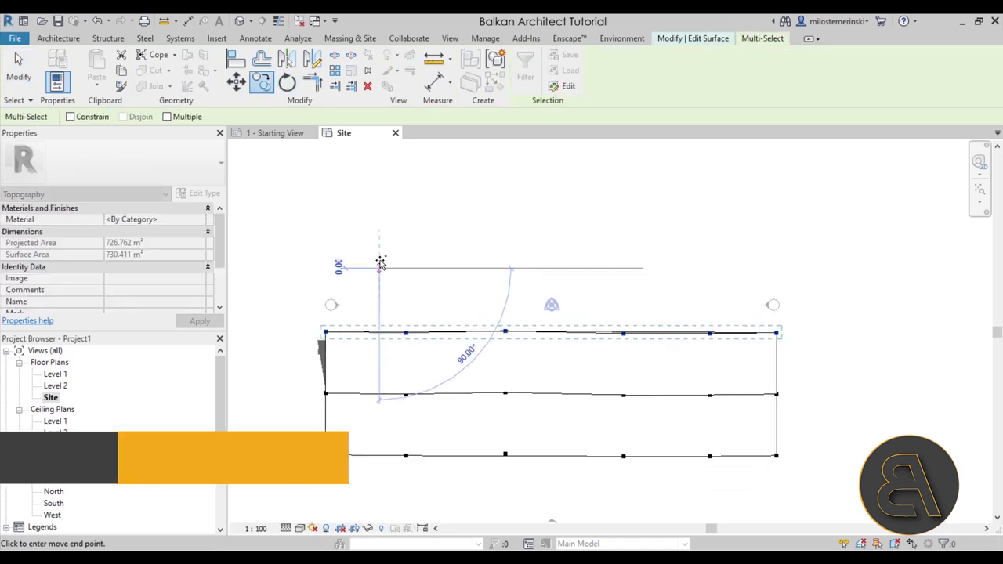
click(379, 215)
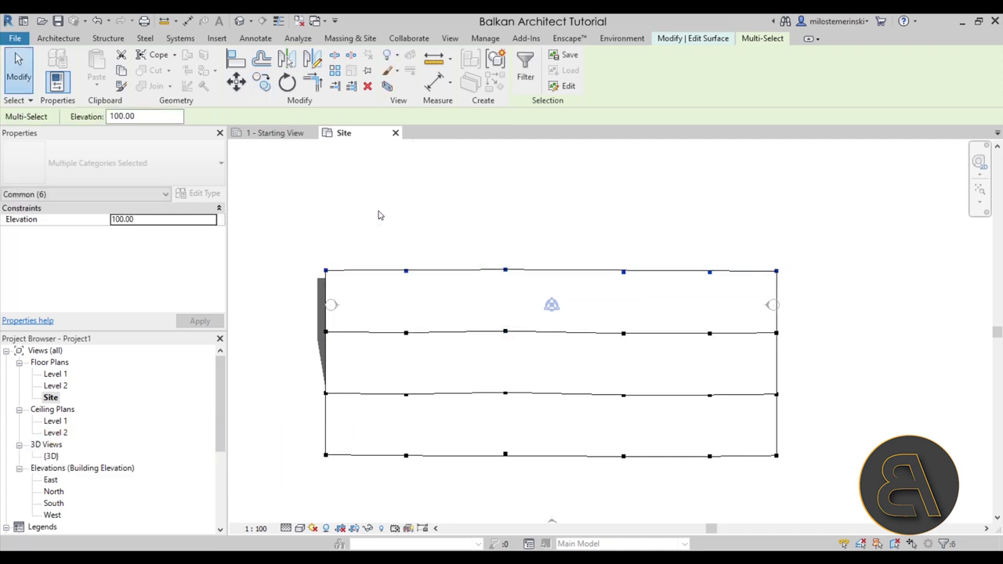
click(153, 116)
drag(153, 116, 53, 120)
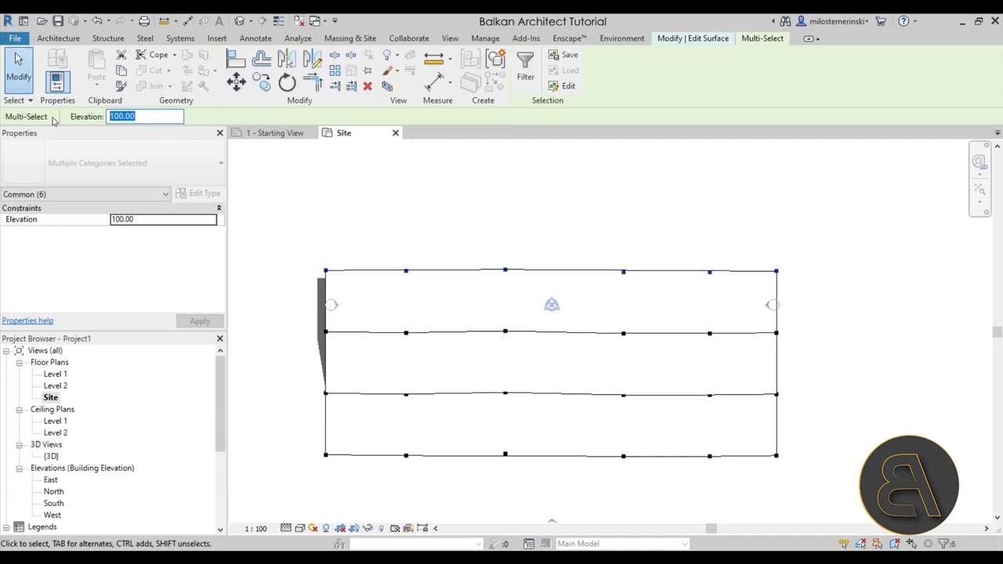
text(110)
key(Return)
click(386, 238)
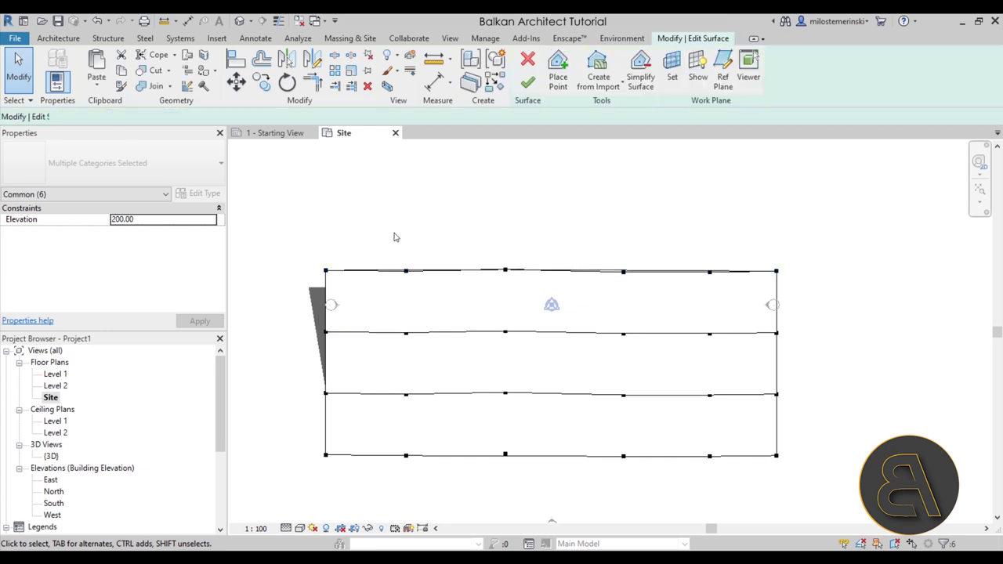
- Move the top row further up and set its elevation to 250
drag(416, 279, 872, 301)
click(261, 81)
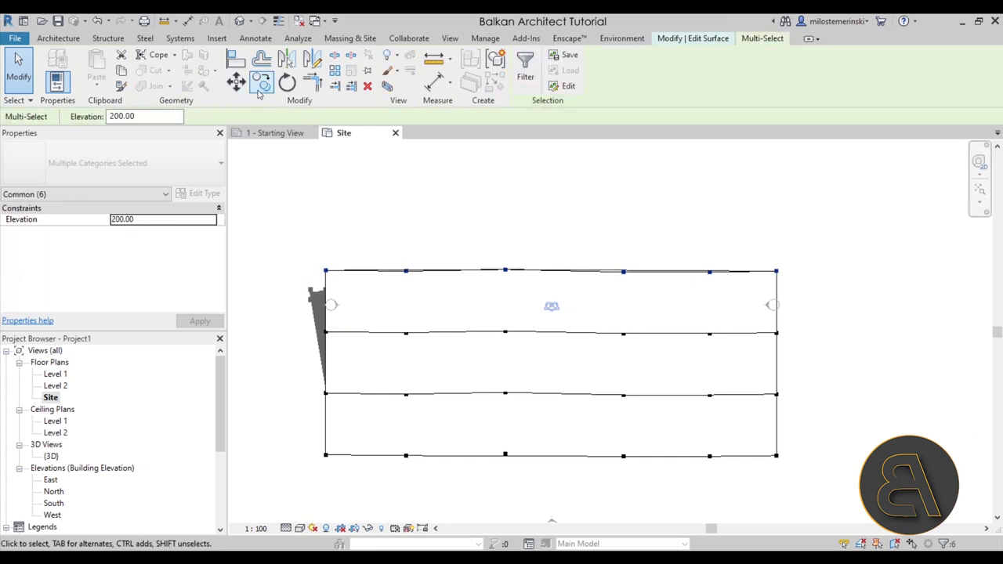
click(316, 222)
click(318, 153)
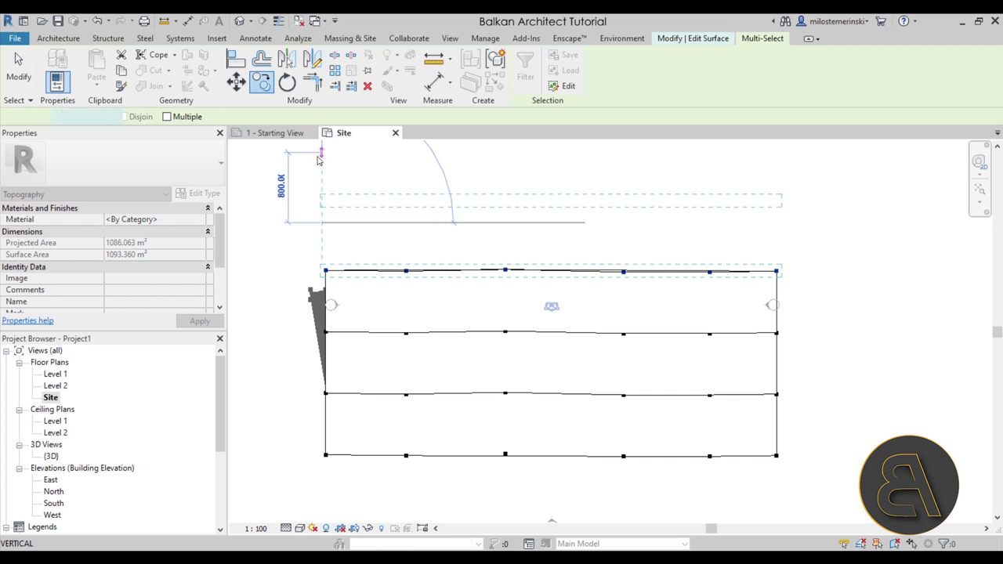
click(179, 117)
text(250)
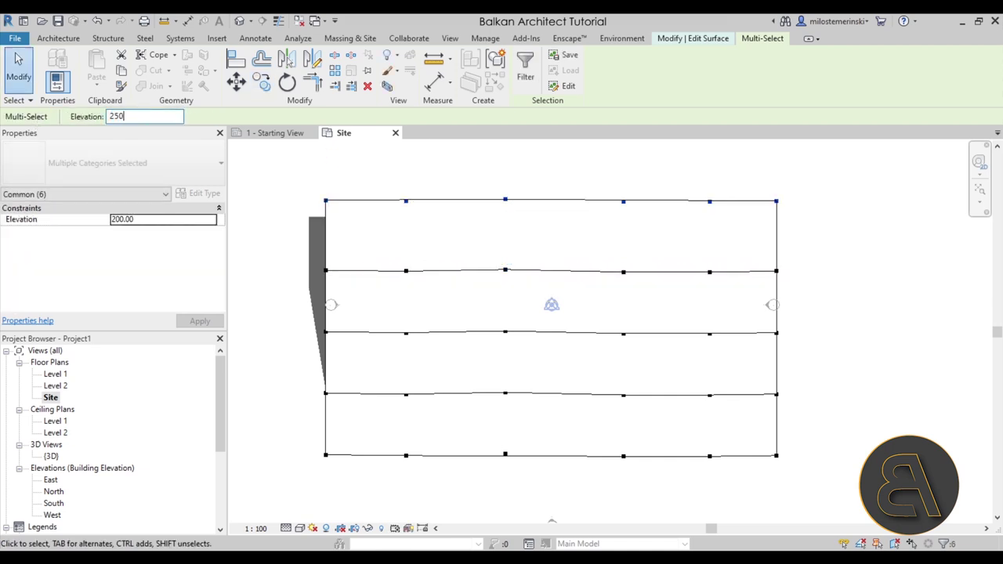
key(Return)
- Copy one more row of points above and finish the topography surface
drag(287, 284, 822, 360)
click(262, 82)
click(334, 290)
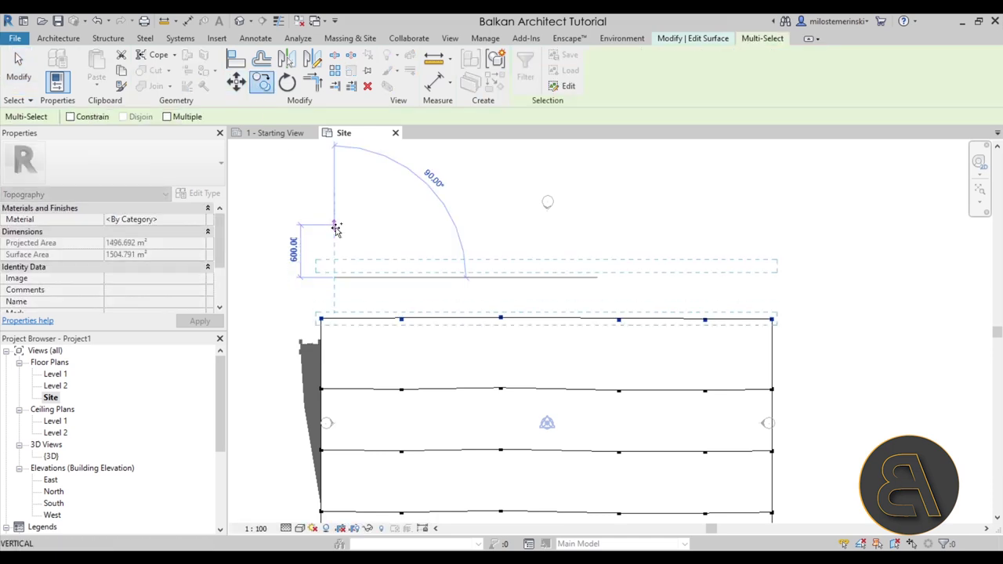
click(339, 224)
scroll(494, 252, down, 2)
middle_drag(493, 253, 430, 310)
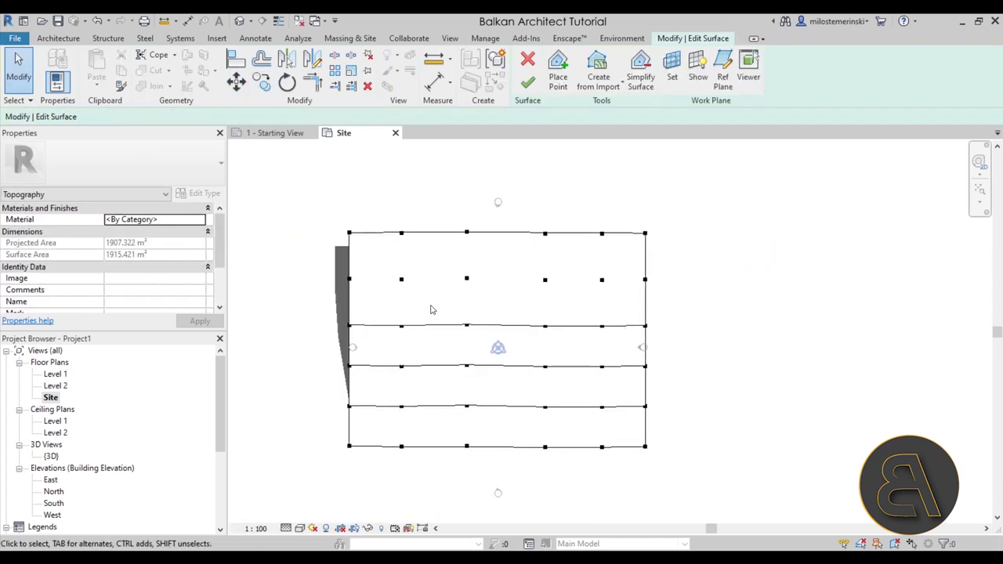
click(527, 81)
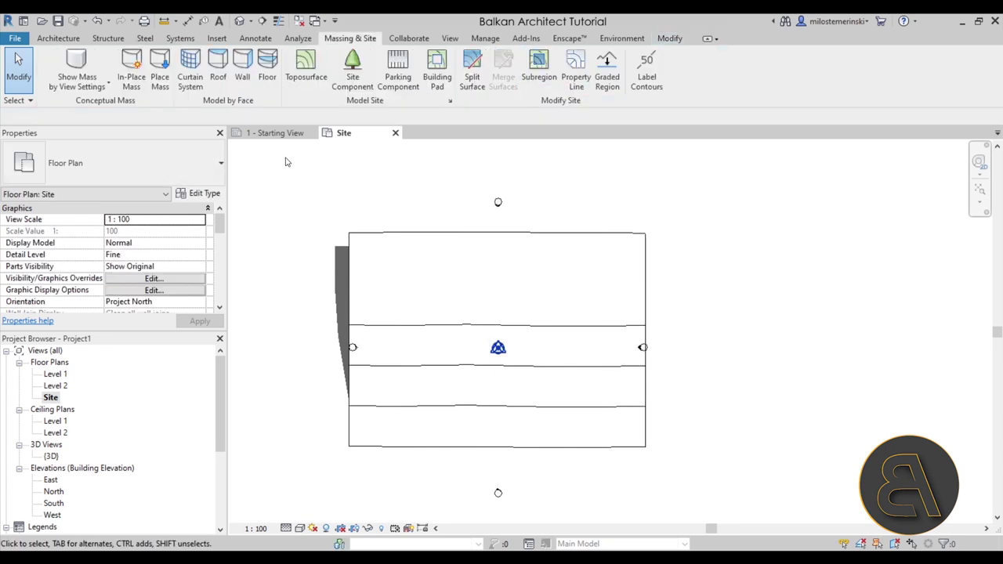
- Inspect the terraced surface in the {3D} view, then switch to the Site plan showing its contours
click(239, 20)
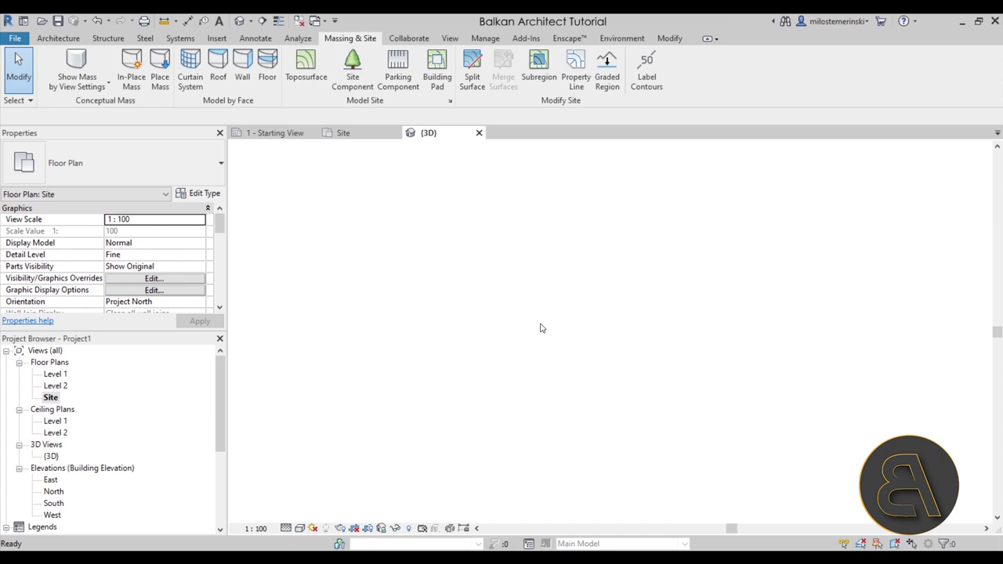
shift+middle_drag(525, 322, 680, 450)
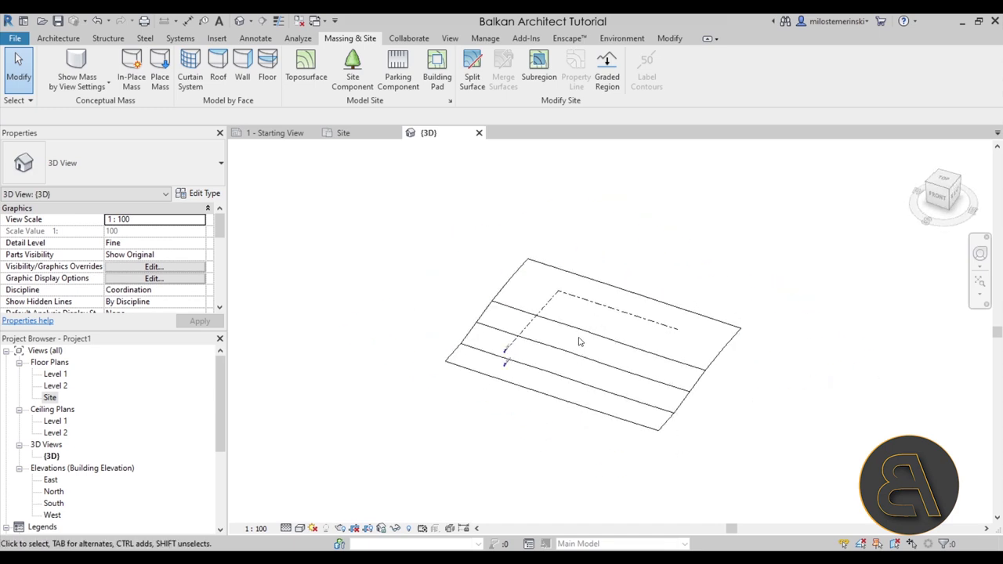
scroll(580, 341, up, 4)
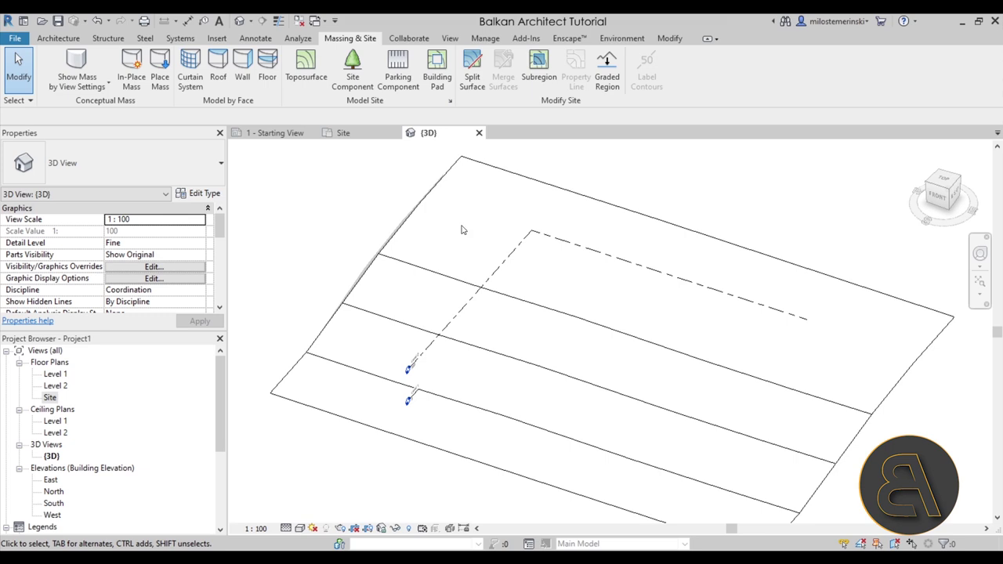
click(352, 135)
scroll(495, 392, up, 3)
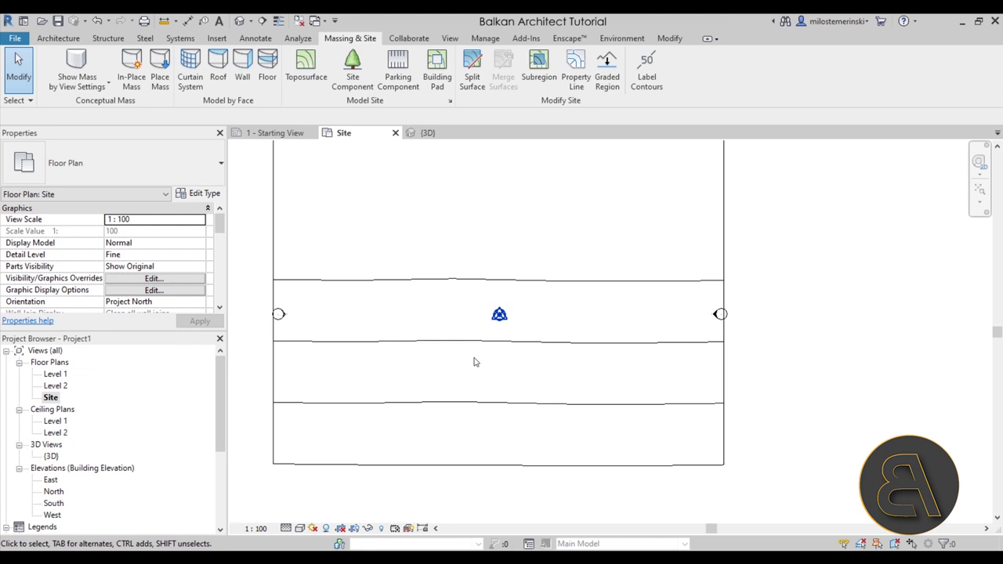
middle_drag(436, 361, 439, 369)
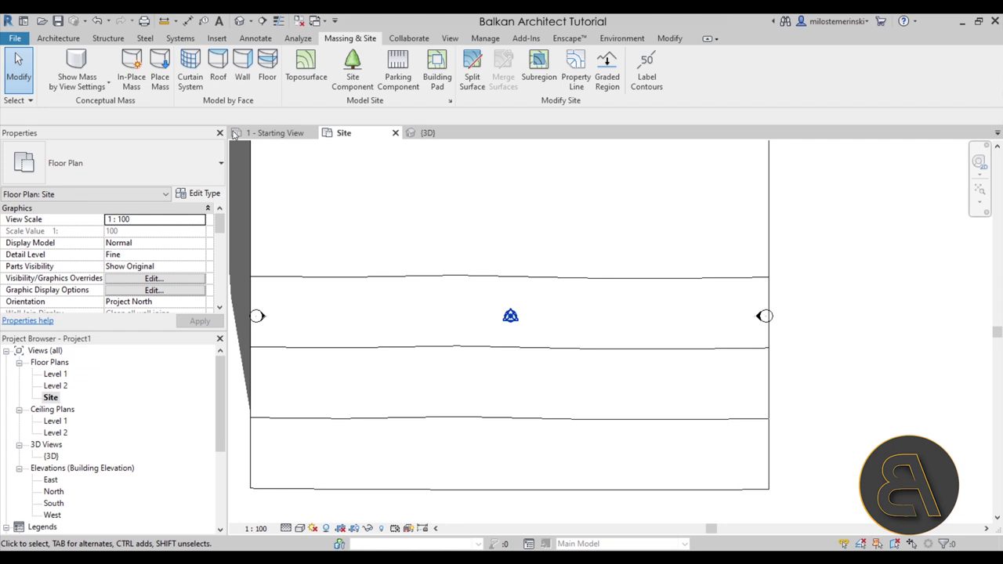
click(68, 39)
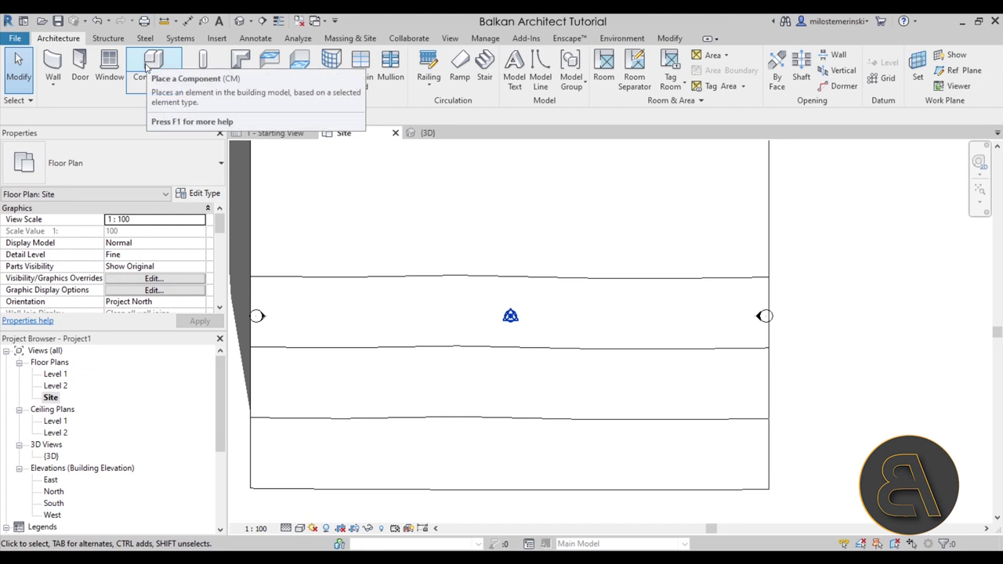
- Use Model In-Place with the Generic Models category and accept the name Generic Models 1
click(145, 67)
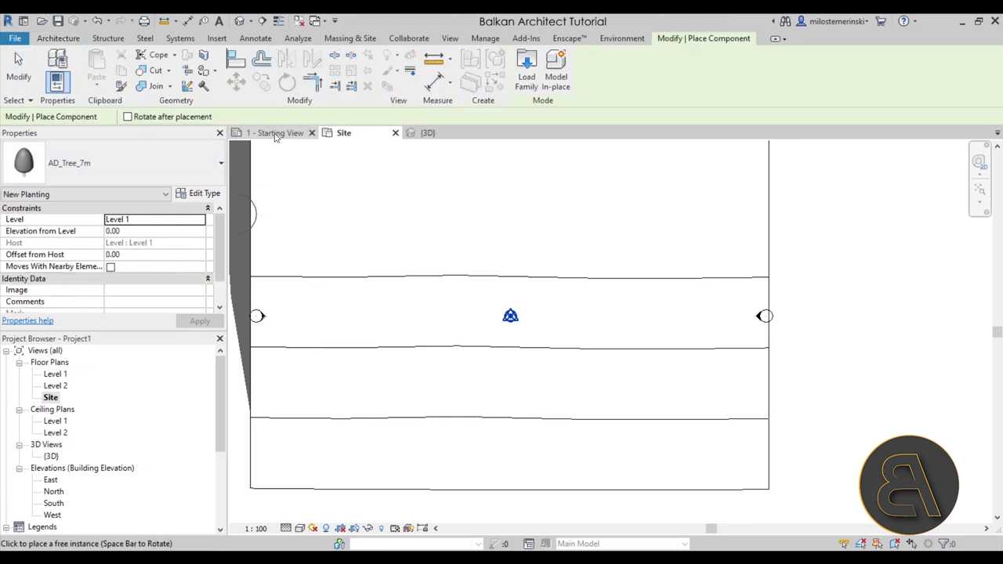
click(559, 92)
scroll(525, 264, down, 5)
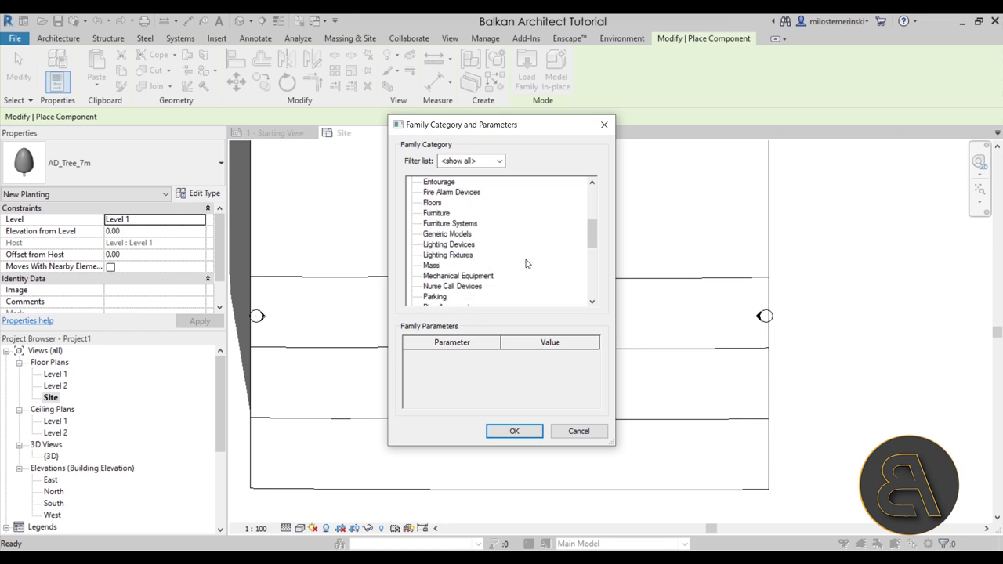
mouse_move(591, 237)
mouse_down()
mouse_move(591, 286)
mouse_move(589, 234)
mouse_up()
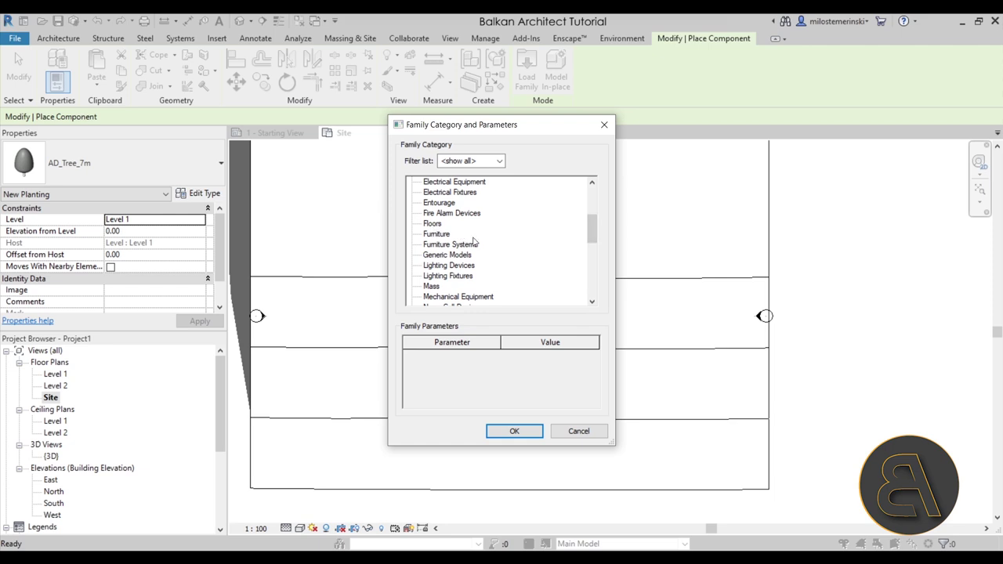
scroll(493, 252, down, 1)
scroll(488, 249, up, 1)
scroll(488, 249, down, 1)
scroll(481, 249, up, 2)
scroll(481, 249, down, 5)
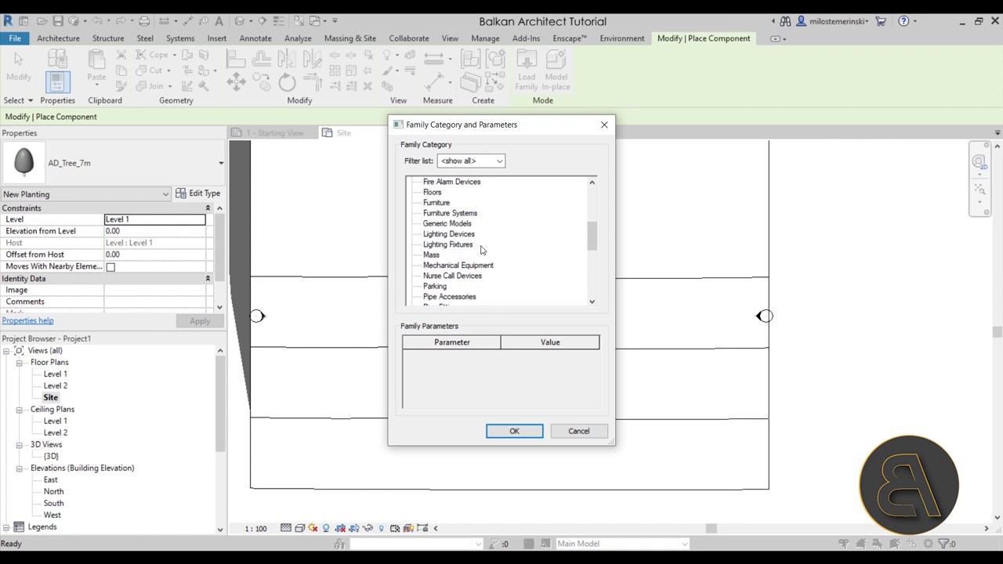
scroll(476, 253, down, 2)
scroll(476, 252, up, 7)
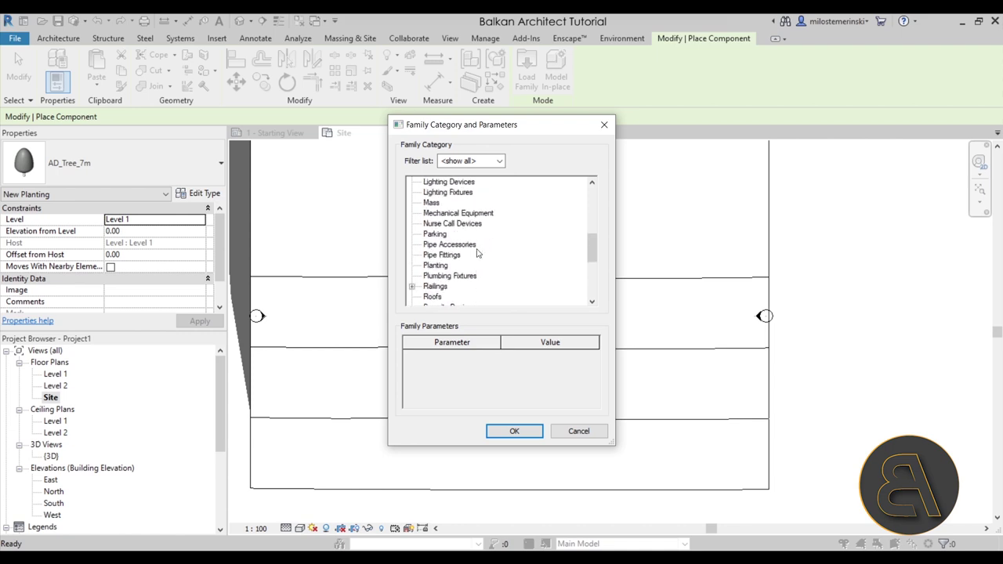
scroll(477, 252, up, 2)
scroll(476, 252, down, 3)
click(460, 286)
scroll(459, 286, down, 1)
click(510, 430)
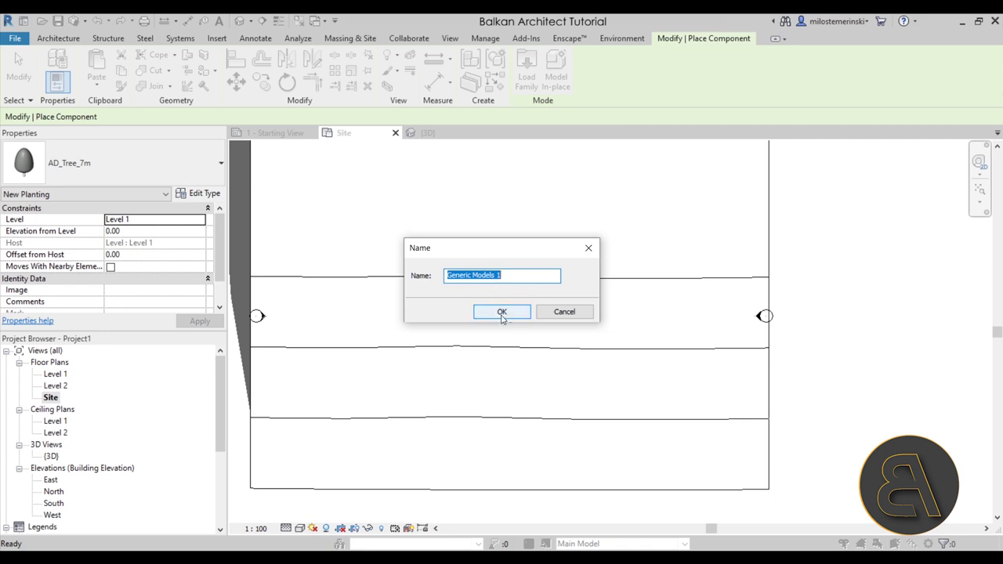
click(502, 312)
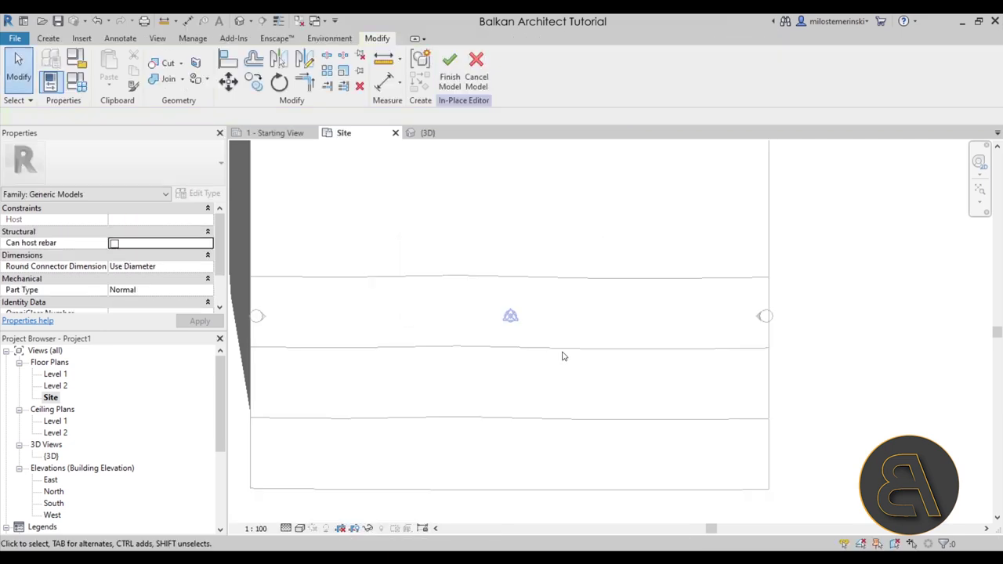
- Start a solid sweep from the Create tab and begin sketching its path
scroll(563, 351, down, 2)
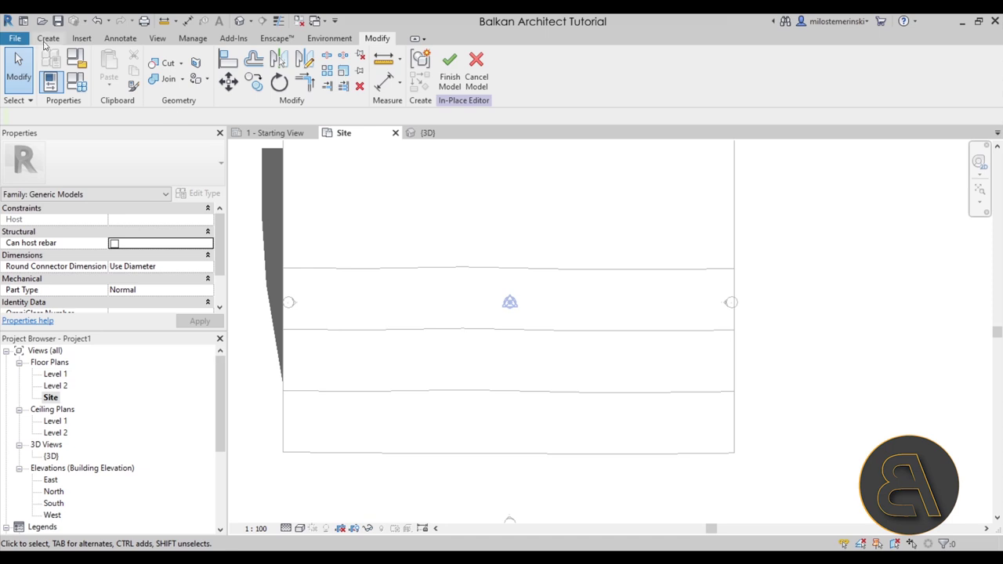
click(46, 39)
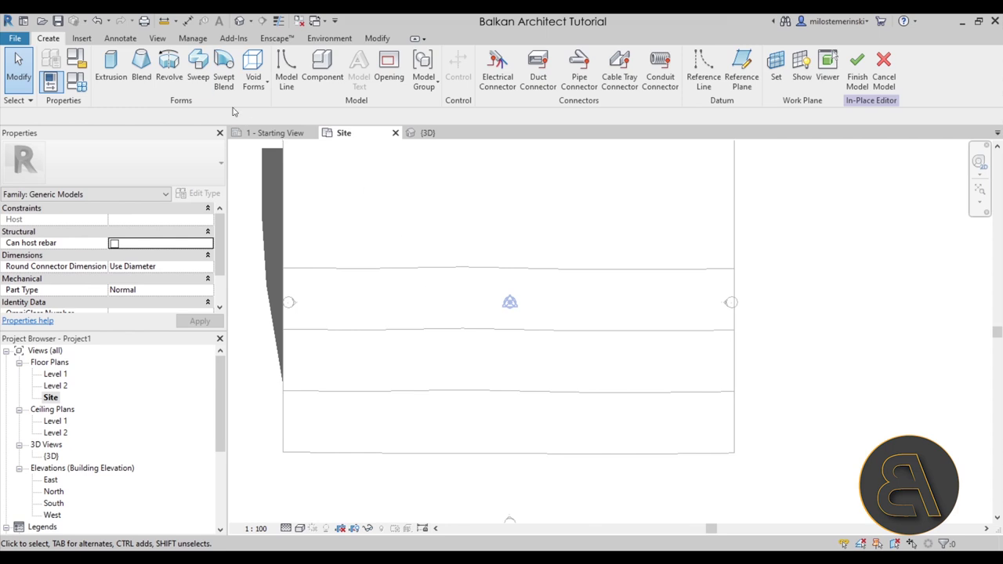
click(198, 69)
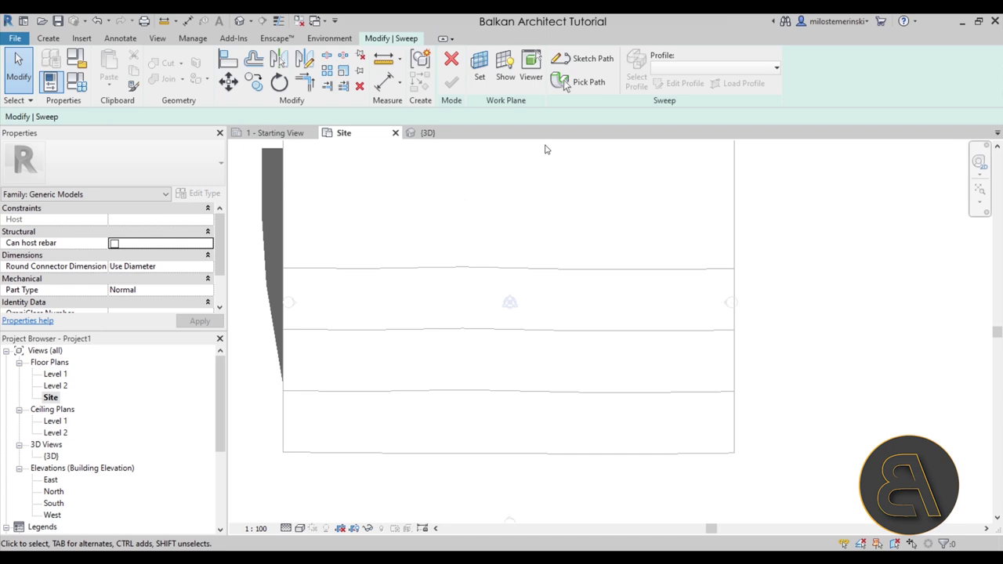
click(583, 60)
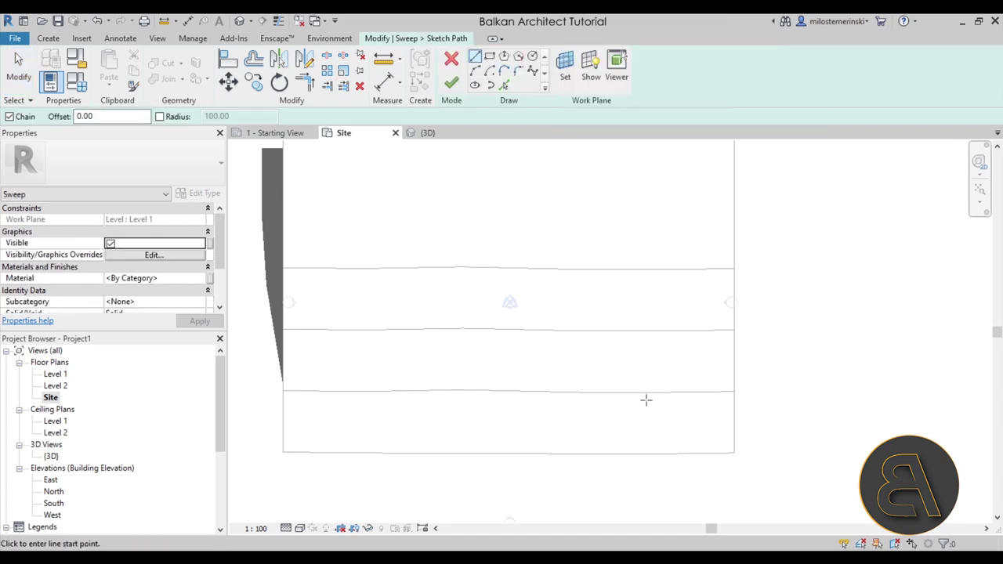
- Draw a Start-End-Radius semicircular arc on the contour line, check it in 3D, and finish the path
click(476, 71)
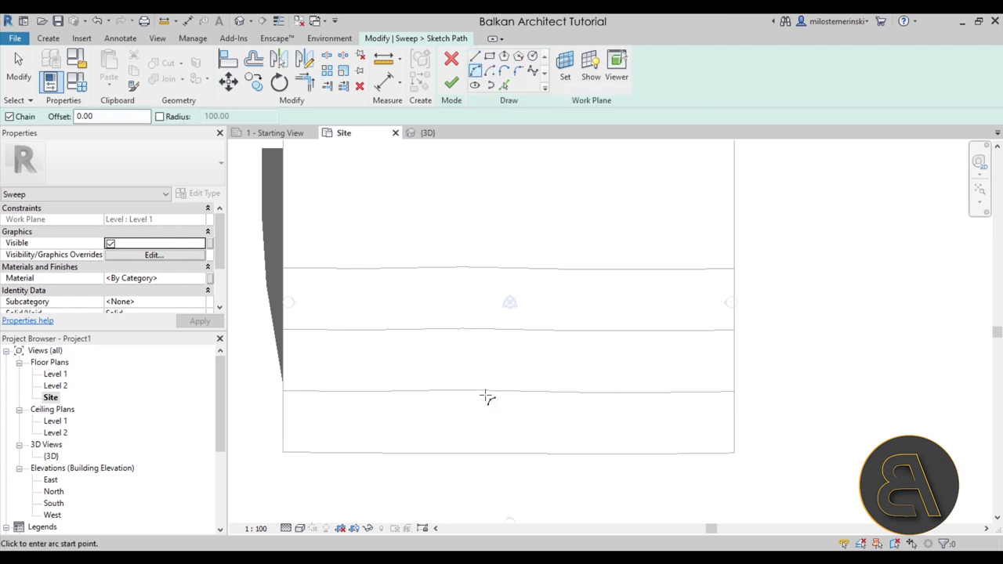
click(438, 390)
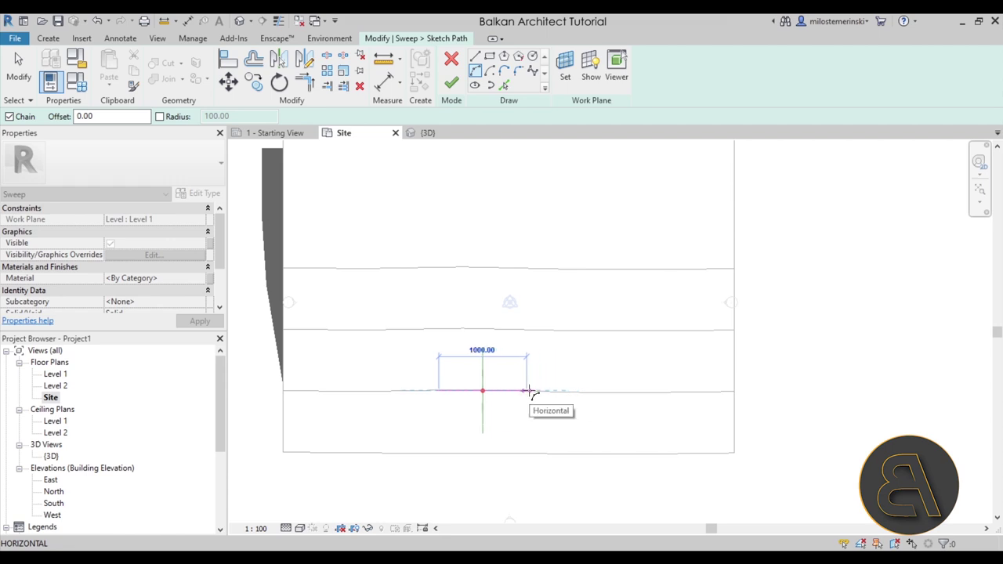
click(528, 390)
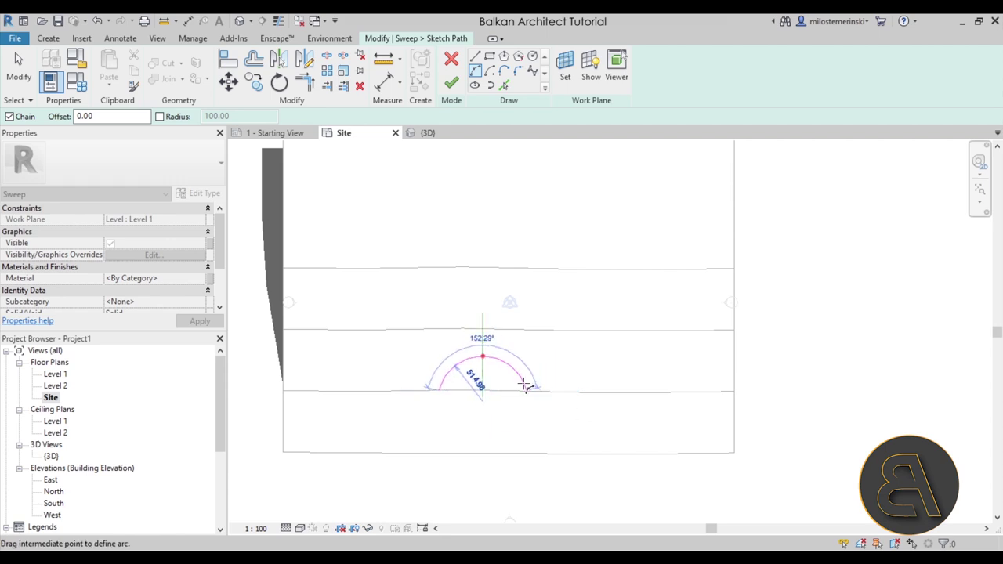
click(499, 347)
scroll(450, 392, up, 3)
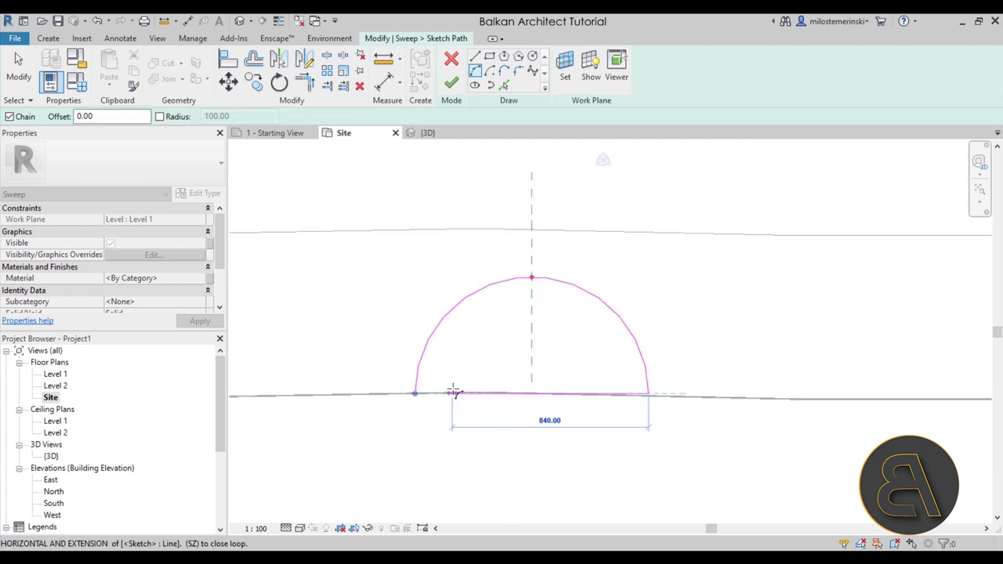
key(Escape)
key(Escape)
scroll(580, 282, down, 5)
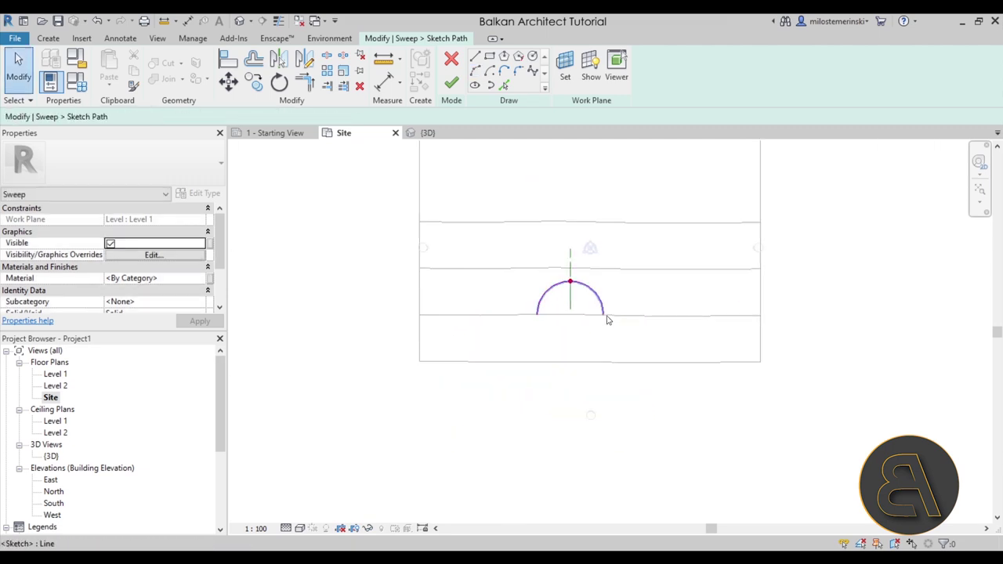
click(429, 133)
mouse_move(642, 313)
shift+middle_down()
mouse_move(514, 166)
mouse_move(575, 274)
mouse_move(532, 385)
mouse_move(540, 356)
shift+middle_up()
scroll(551, 370, up, 5)
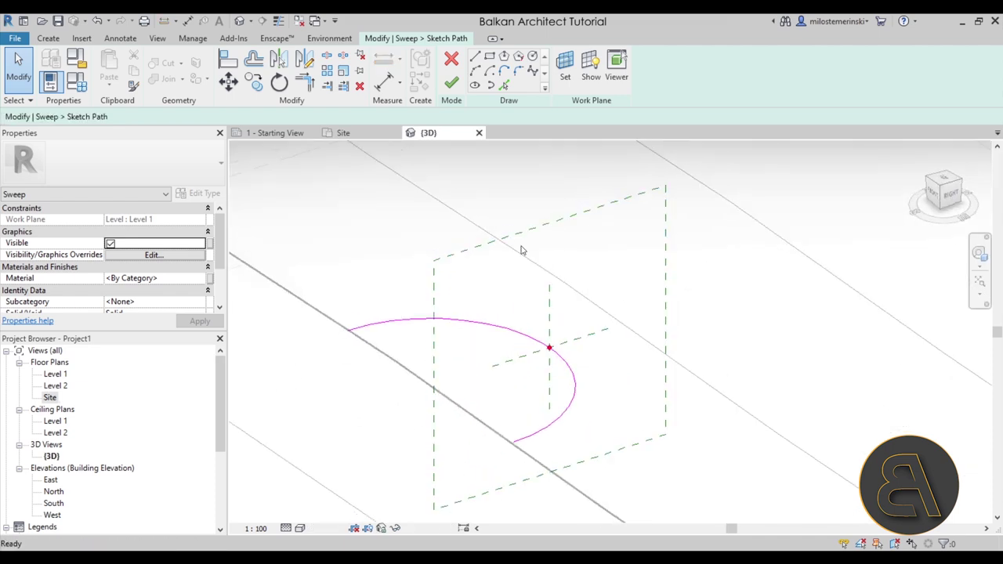
click(451, 85)
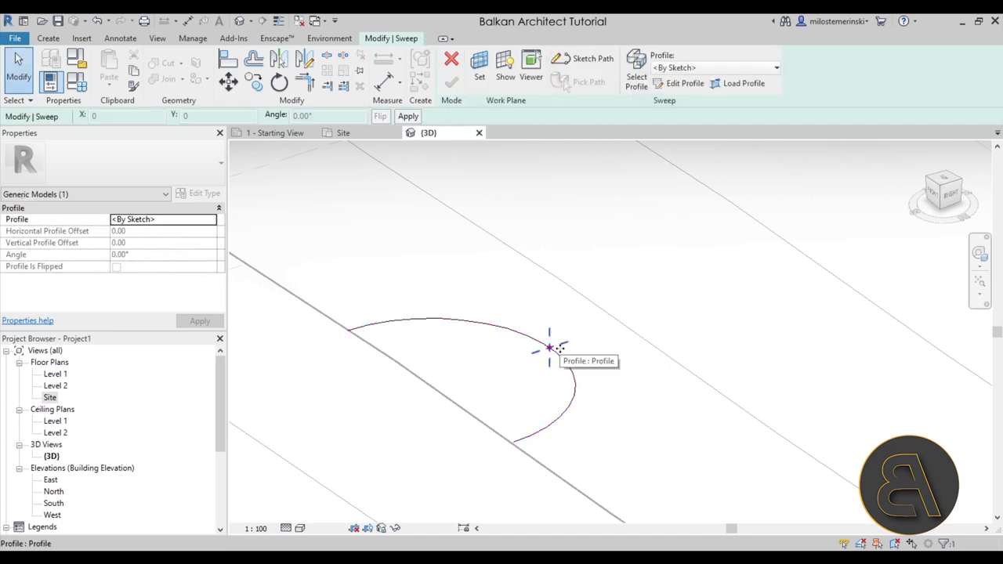
- Sketch a stair-stepped sweep profile with 40 risers and 70 treads, ending in a 60 tread
click(683, 83)
shift+middle_drag(579, 311, 528, 334)
click(527, 335)
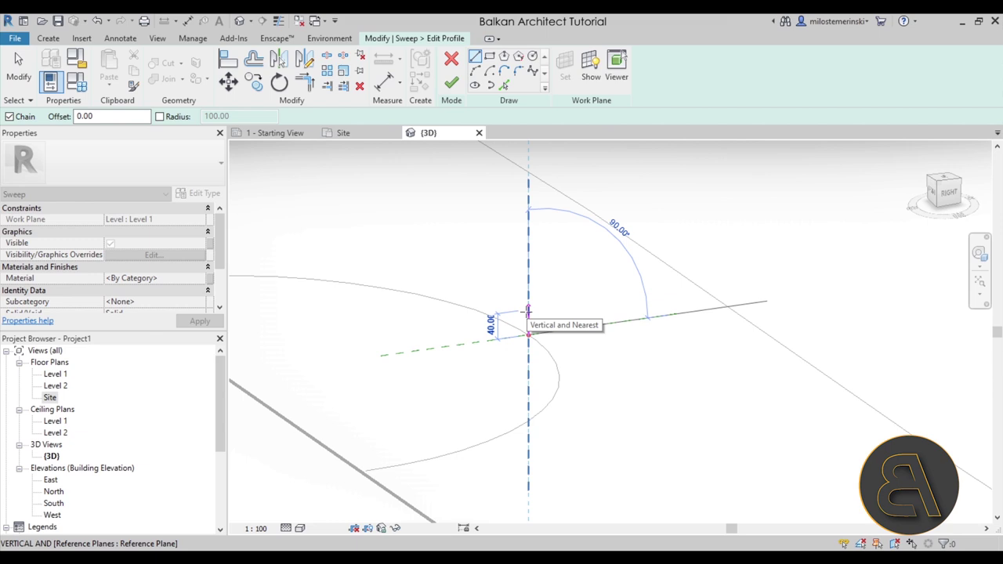
click(528, 311)
mouse_move(528, 311)
shift+middle_down()
mouse_move(577, 320)
mouse_move(532, 313)
mouse_move(557, 310)
mouse_move(580, 290)
mouse_move(593, 305)
shift+middle_up()
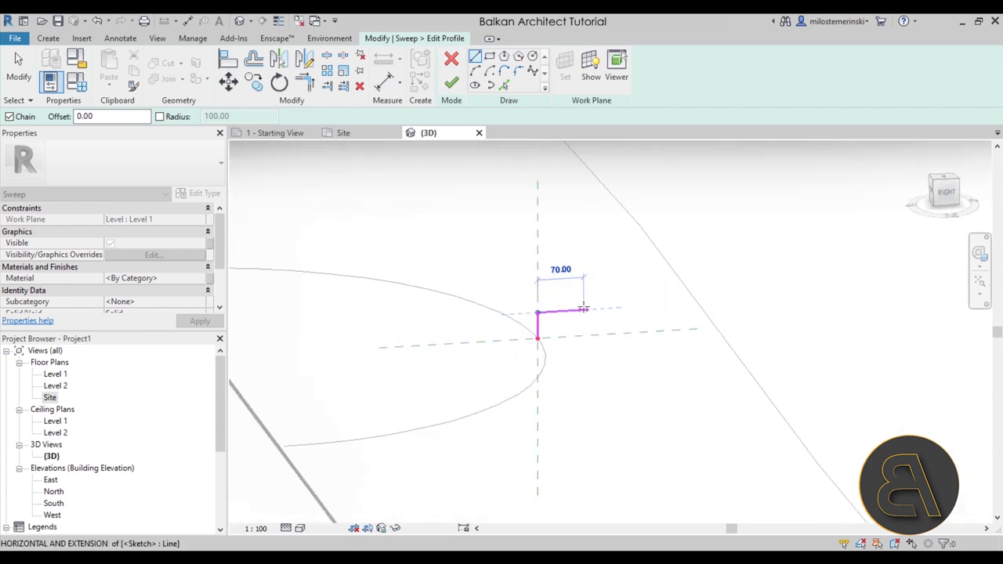
click(583, 310)
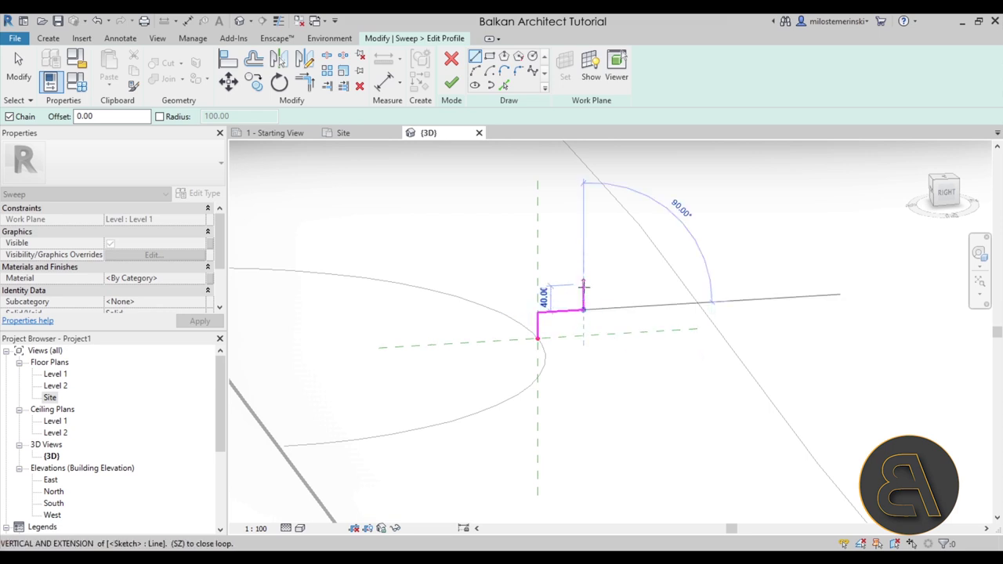
click(583, 284)
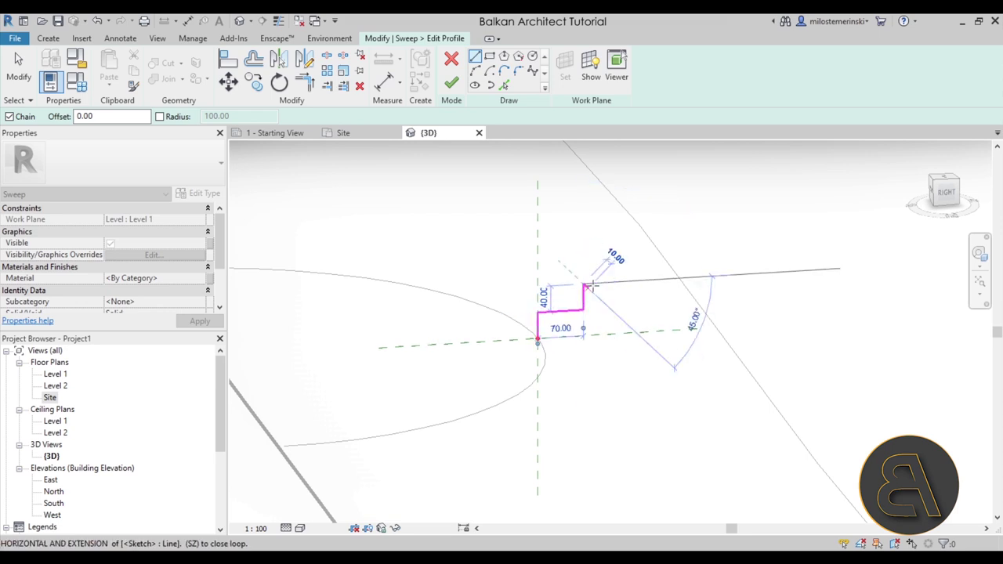
click(629, 280)
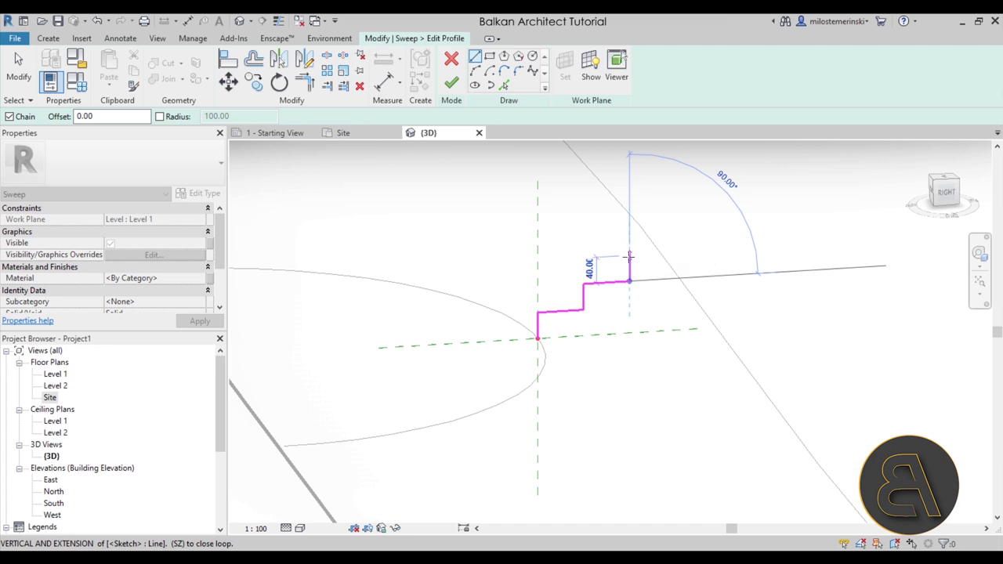
click(629, 255)
click(678, 249)
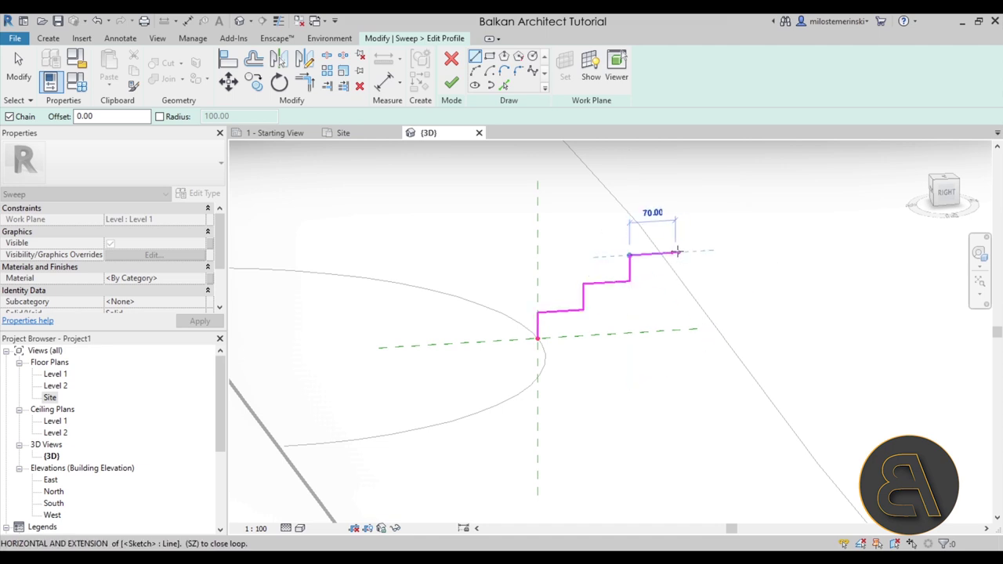
click(675, 228)
click(716, 225)
mouse_move(716, 226)
shift+middle_down()
mouse_move(708, 223)
mouse_move(714, 245)
shift+middle_up()
key(Escape)
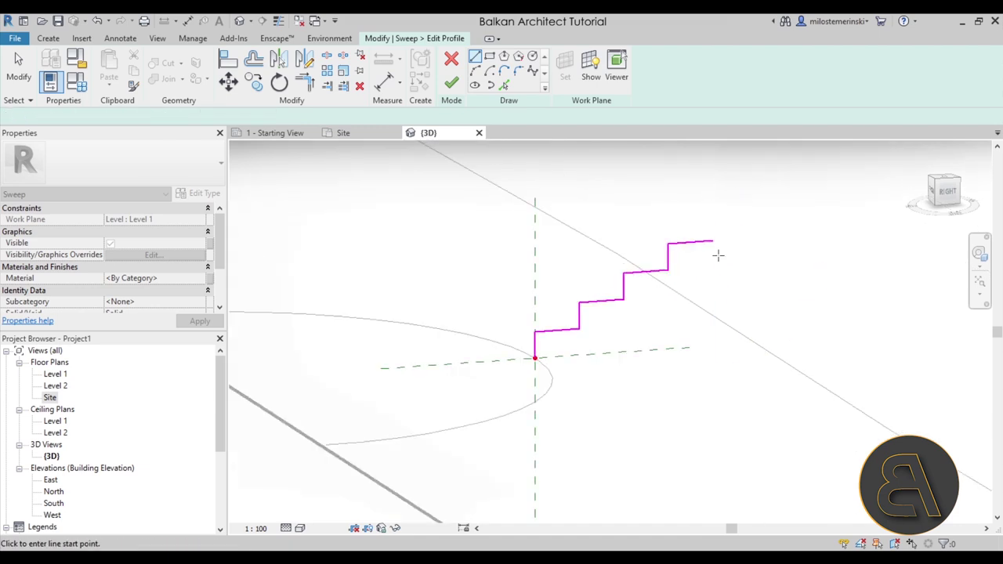
key(Escape)
- Stretch the profile's top tread to 110 and check the step height
click(709, 242)
drag(711, 241, 741, 238)
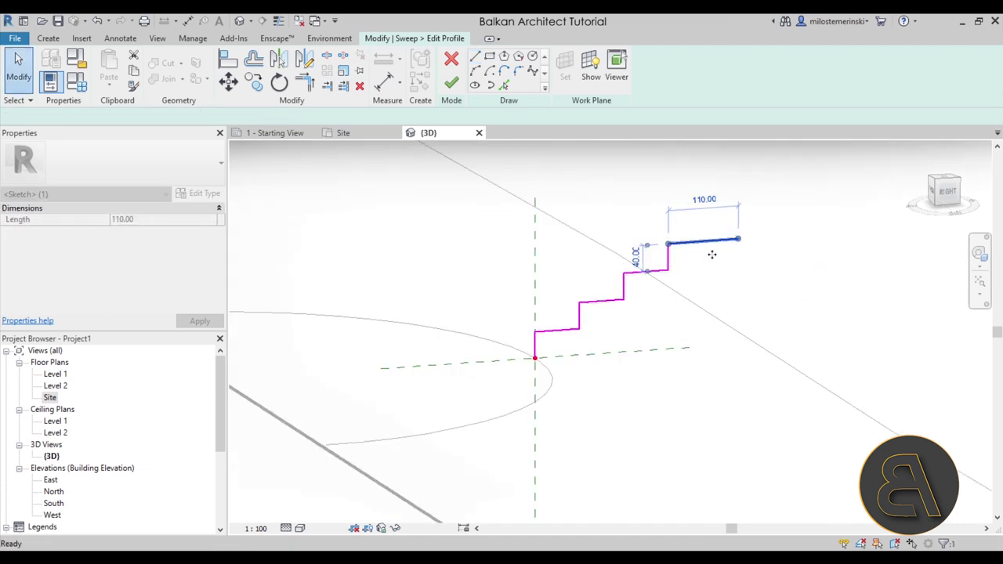
click(711, 253)
click(707, 242)
shift+middle_drag(707, 242, 643, 280)
drag(653, 268, 652, 338)
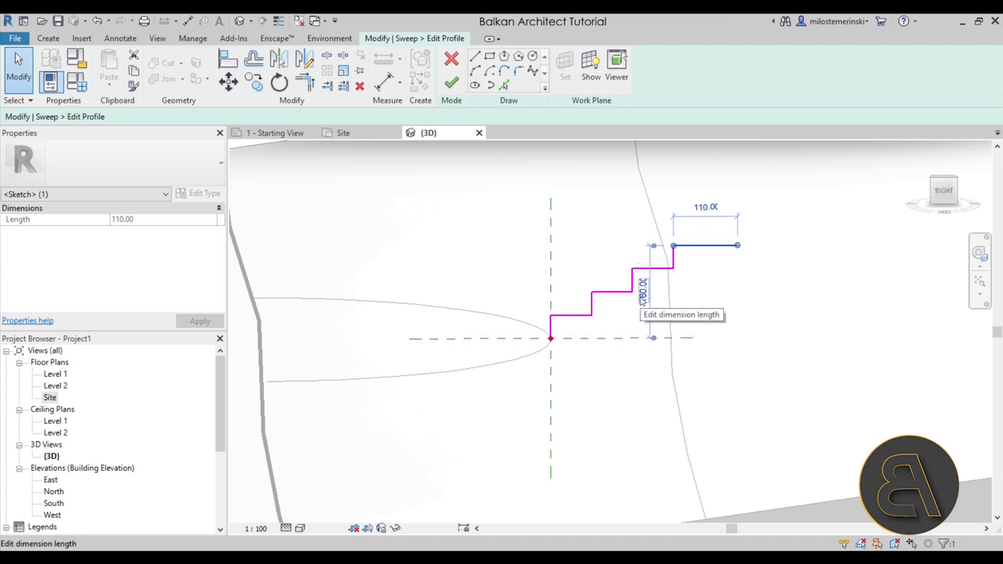
key(Escape)
- Draw one more riser and a new top tread on the profile
click(477, 63)
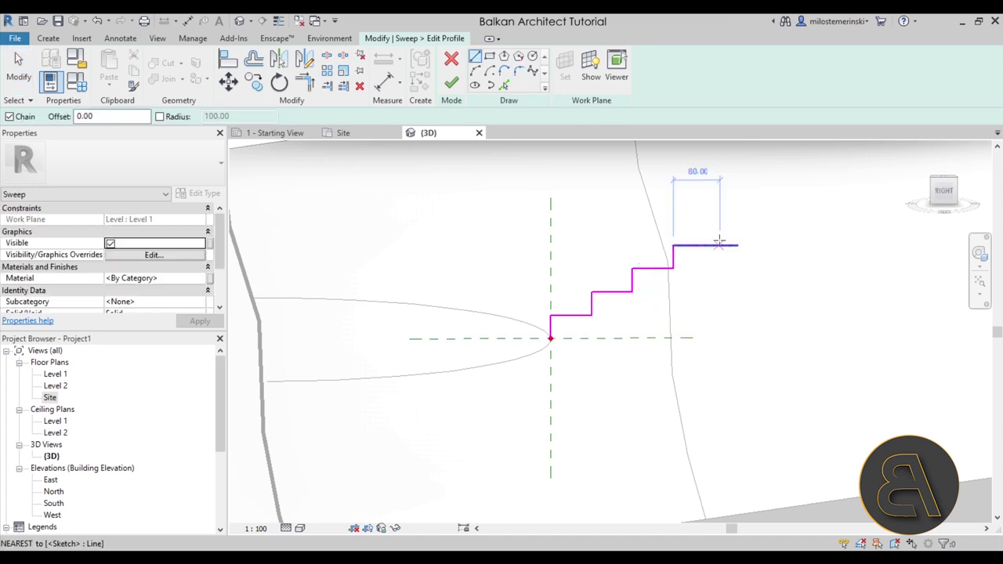
click(714, 245)
click(713, 222)
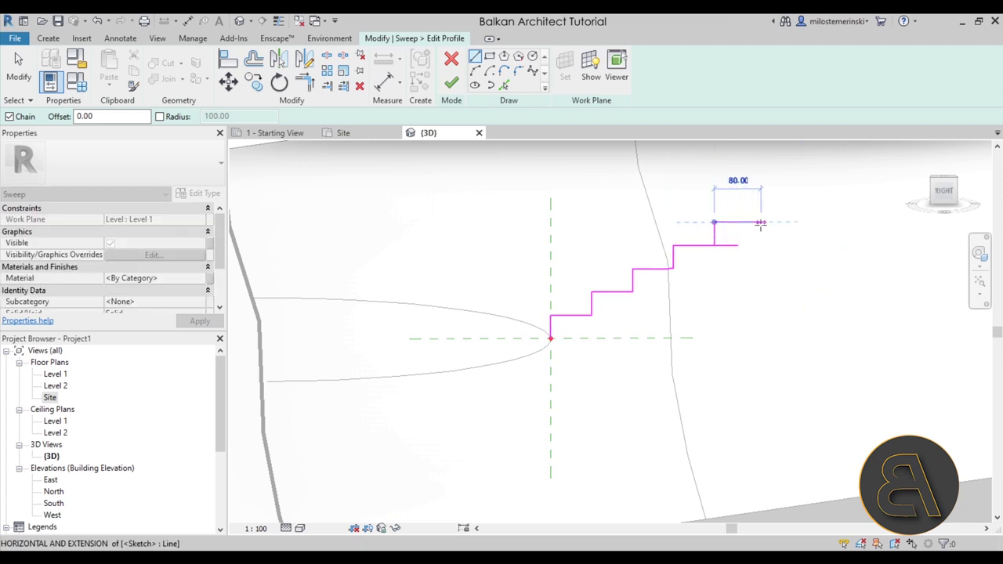
click(760, 222)
key(Escape)
key(Escape)
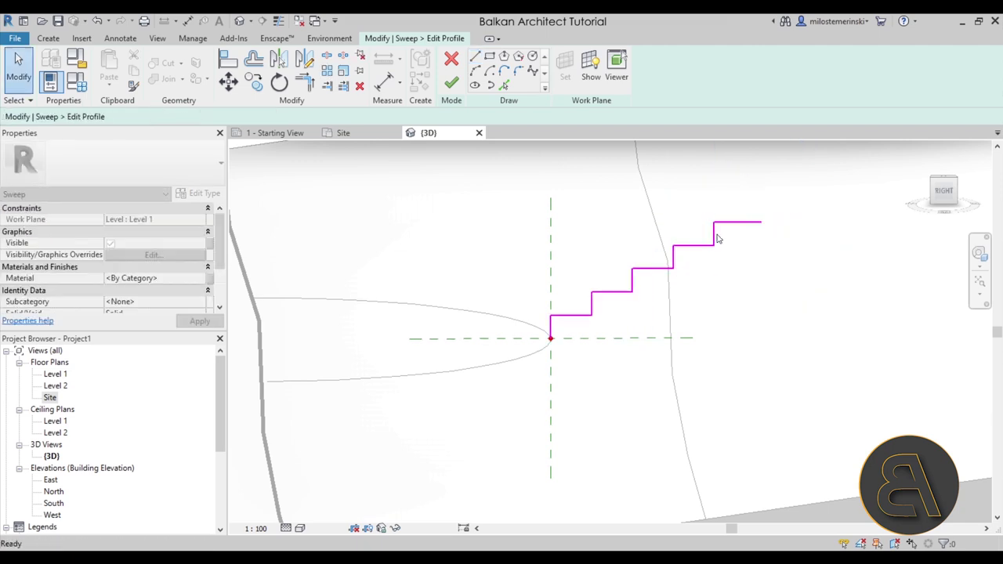
click(713, 235)
click(736, 232)
- Stretch the new top tread to 130 and start a line from its right end
click(736, 223)
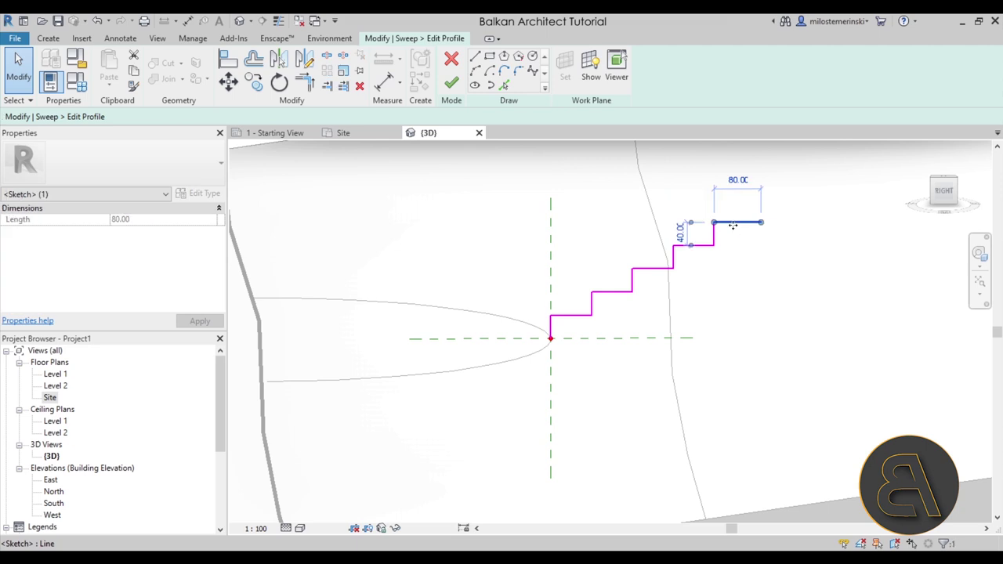
drag(690, 299, 690, 338)
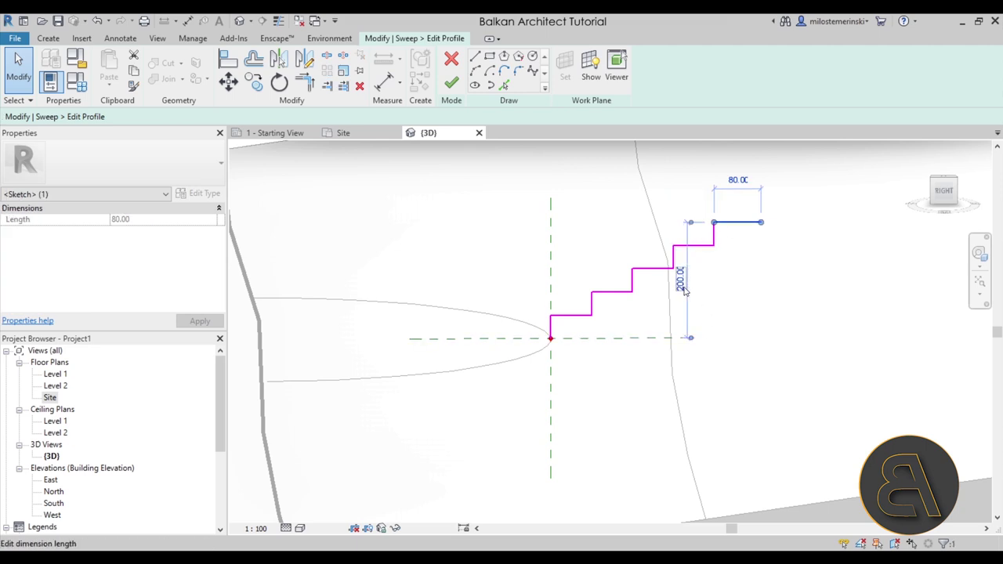
click(757, 289)
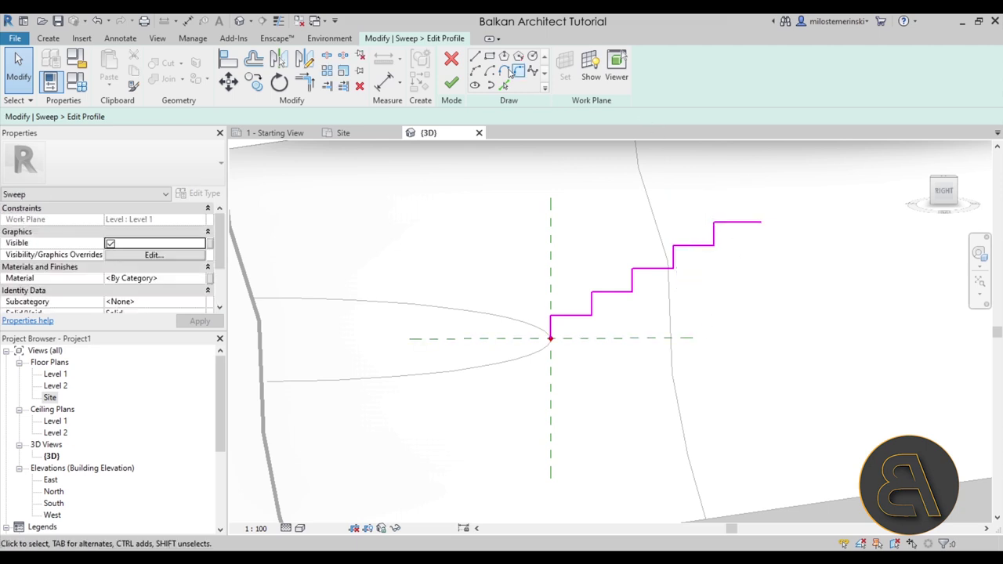
click(756, 224)
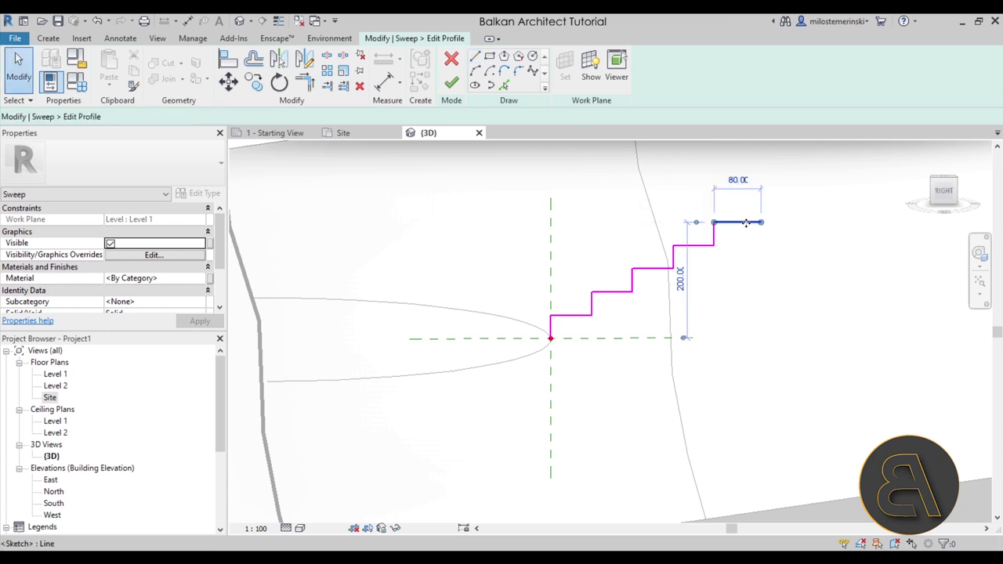
drag(763, 228, 791, 226)
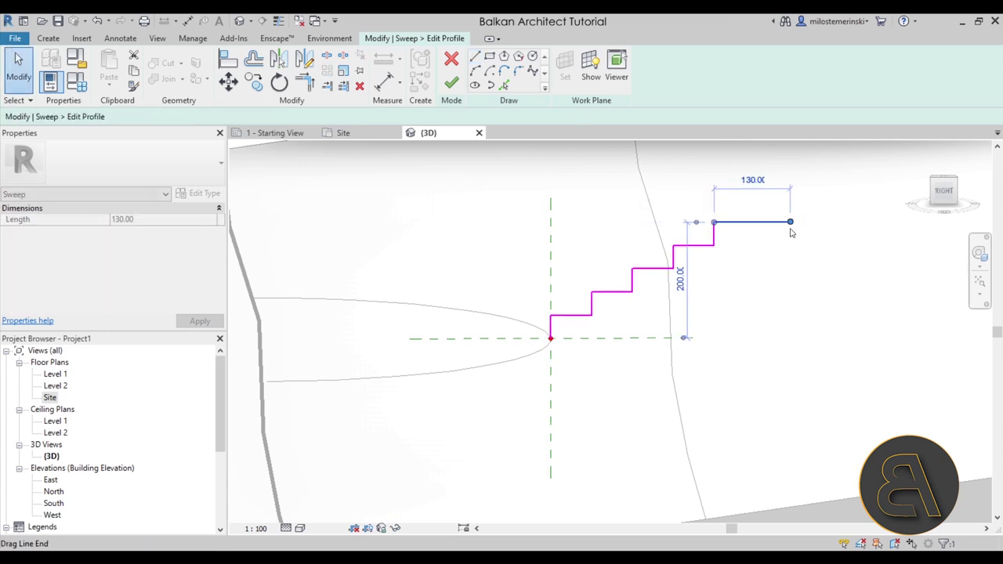
click(475, 57)
click(791, 222)
- Draw the sloping underside line from the bottom step corner and shift it down-right with MV
click(791, 234)
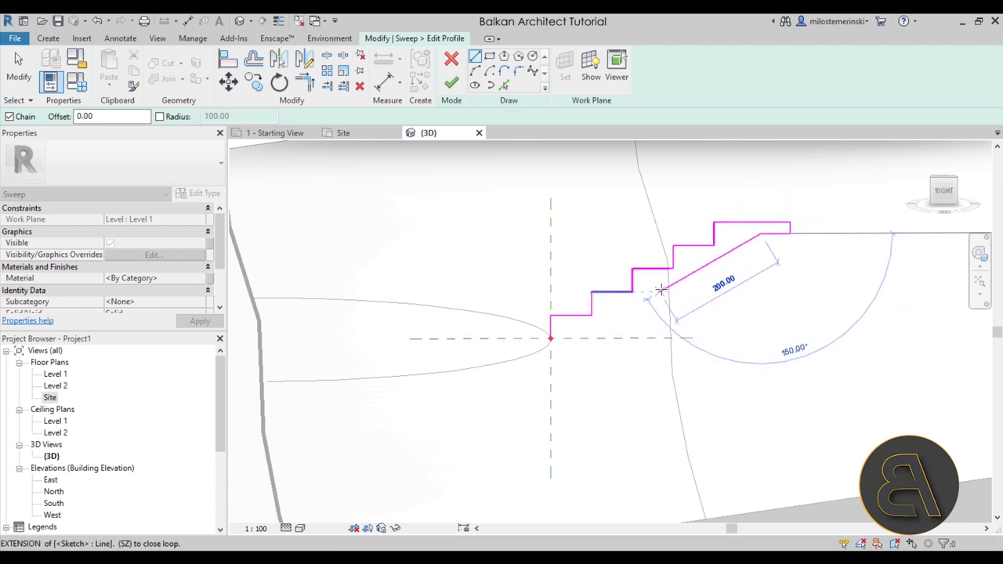
key(Escape)
click(592, 314)
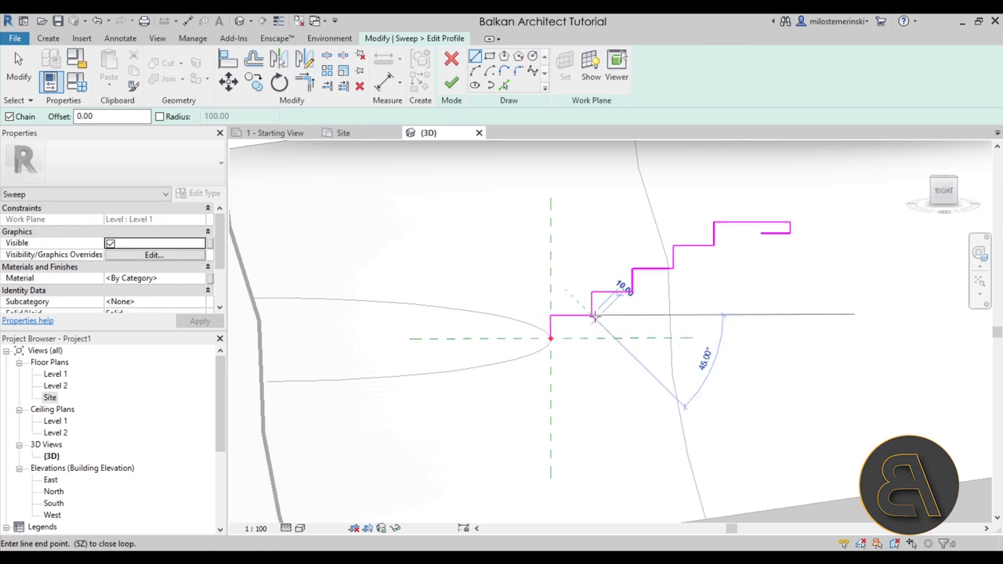
click(714, 245)
key(Escape)
key(Escape)
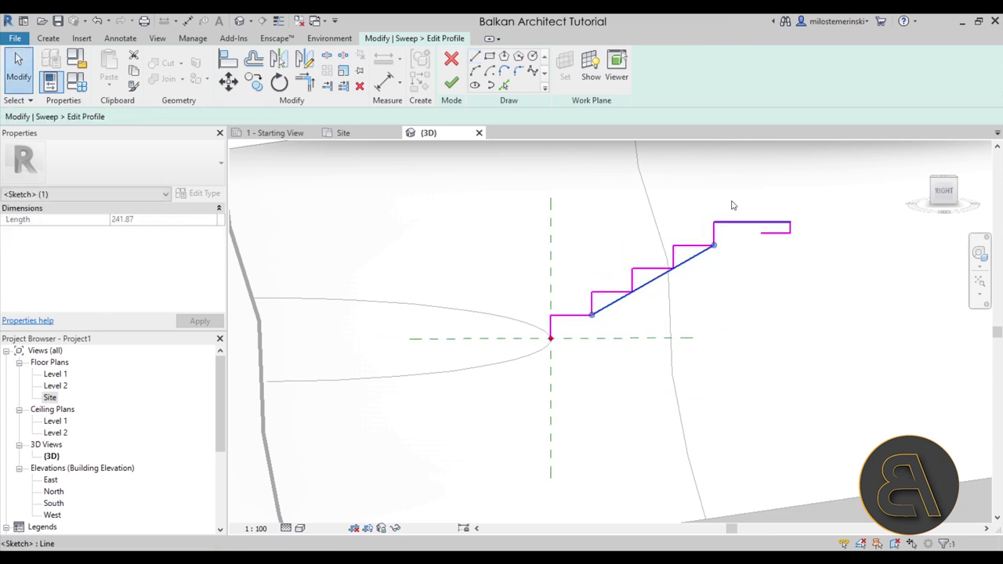
key(m)
key(v)
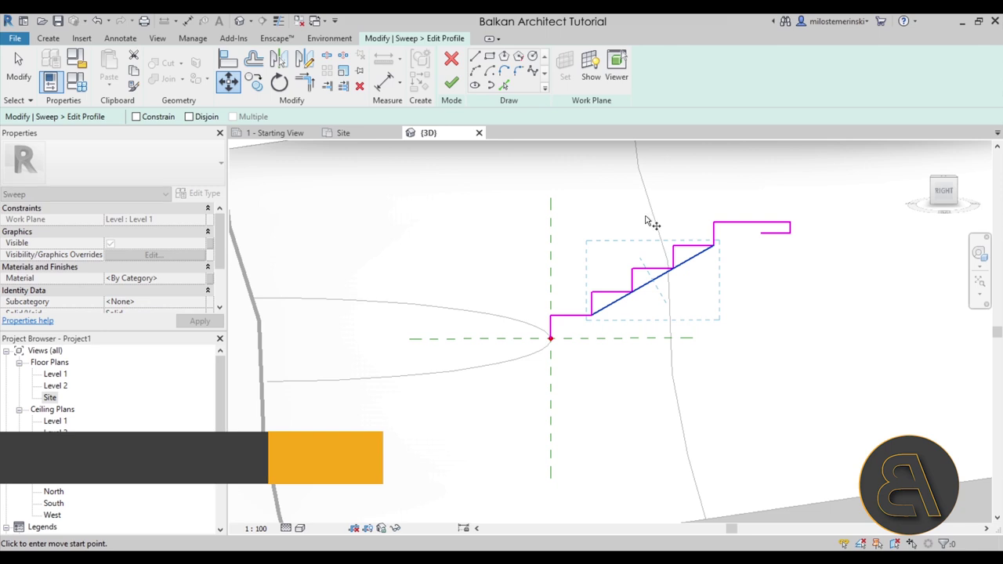
click(713, 245)
click(725, 258)
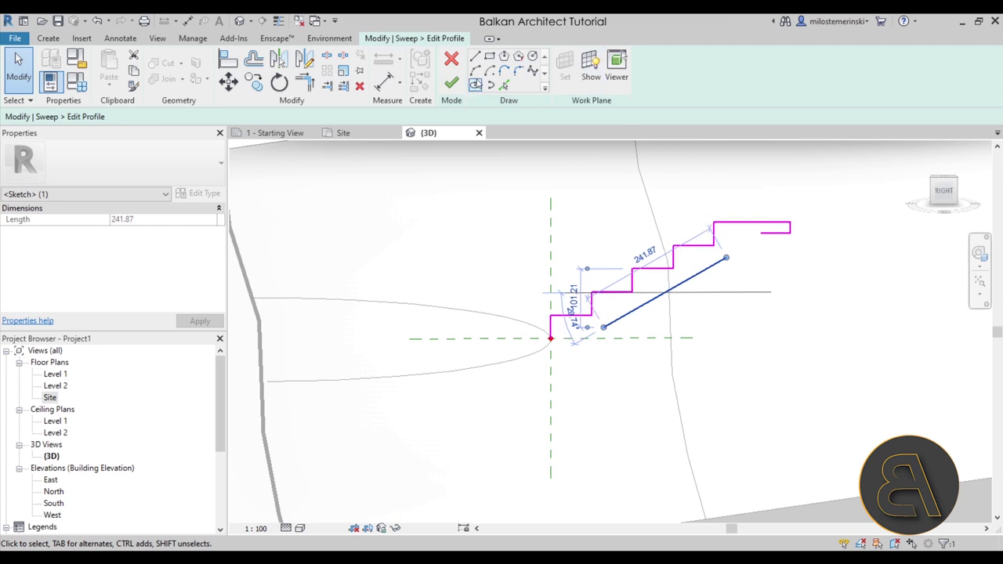
- Add a base line and trim/extend the slope to meet the base and the top step
click(475, 56)
click(551, 339)
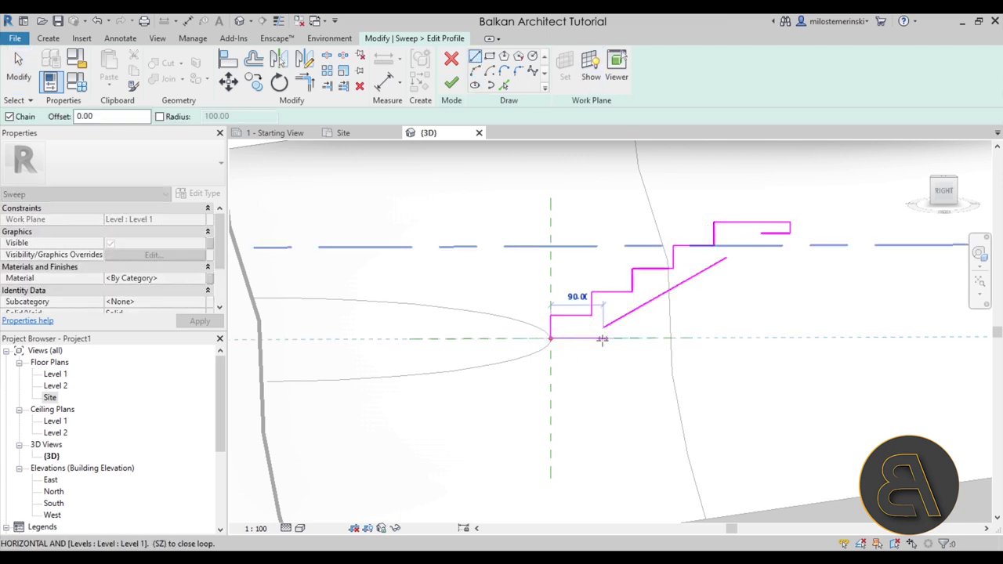
click(603, 338)
key(Escape)
key(Escape)
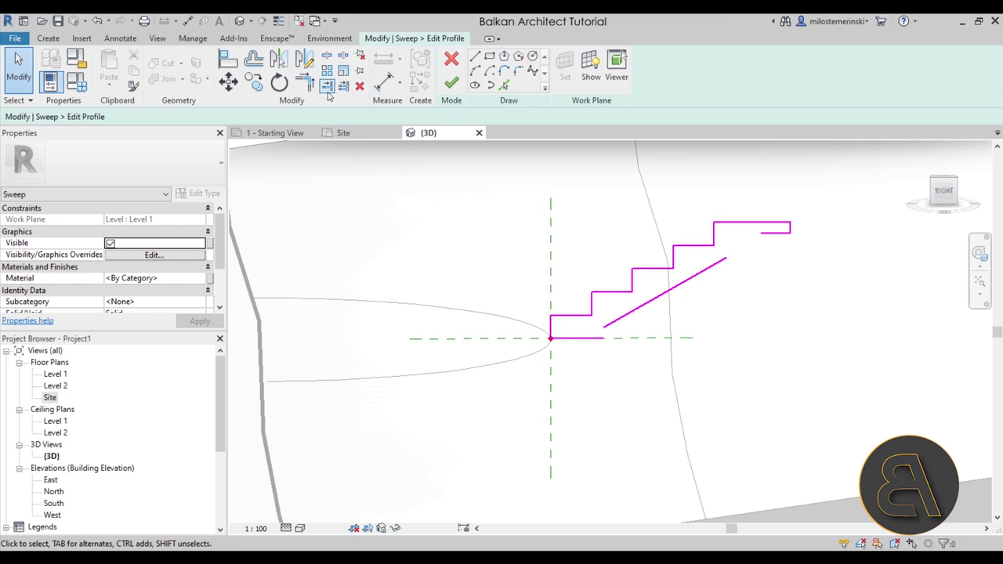
click(305, 81)
click(629, 315)
click(572, 341)
click(692, 284)
click(775, 235)
mouse_move(794, 272)
shift+middle_down()
mouse_move(684, 316)
mouse_move(812, 289)
mouse_move(723, 322)
mouse_move(694, 304)
shift+middle_up()
key(Escape)
- Finish the profile and the sweep, producing the curved stepped seating tiers
click(666, 308)
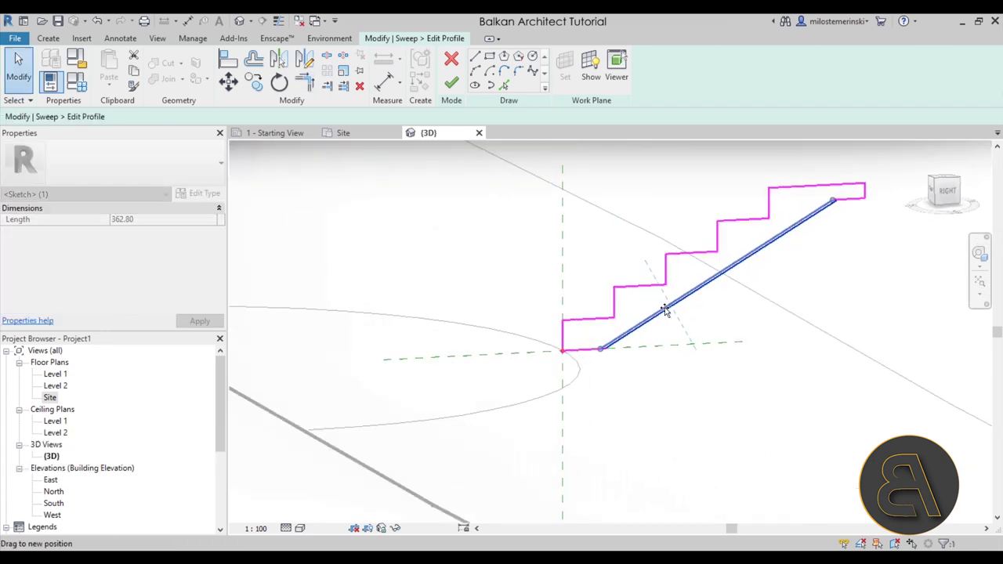
click(744, 320)
shift+middle_drag(744, 321, 862, 341)
click(451, 82)
click(452, 82)
scroll(679, 257, down, 2)
shift+middle_drag(680, 258, 748, 431)
click(788, 405)
- Orbit the 3D view to inspect the whole ring of seating tiers from above
scroll(796, 354, up, 2)
shift+middle_drag(797, 355, 439, 262)
scroll(517, 321, down, 2)
scroll(404, 239, up, 5)
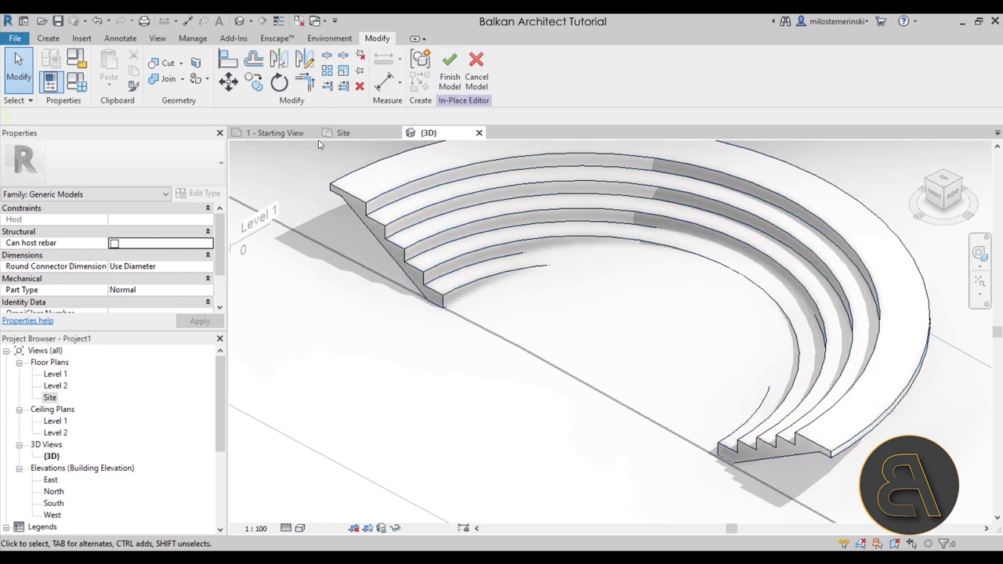
- Return to the Site plan, zoom in on the seating, and bring up the Create tools
click(352, 140)
scroll(532, 317, up, 8)
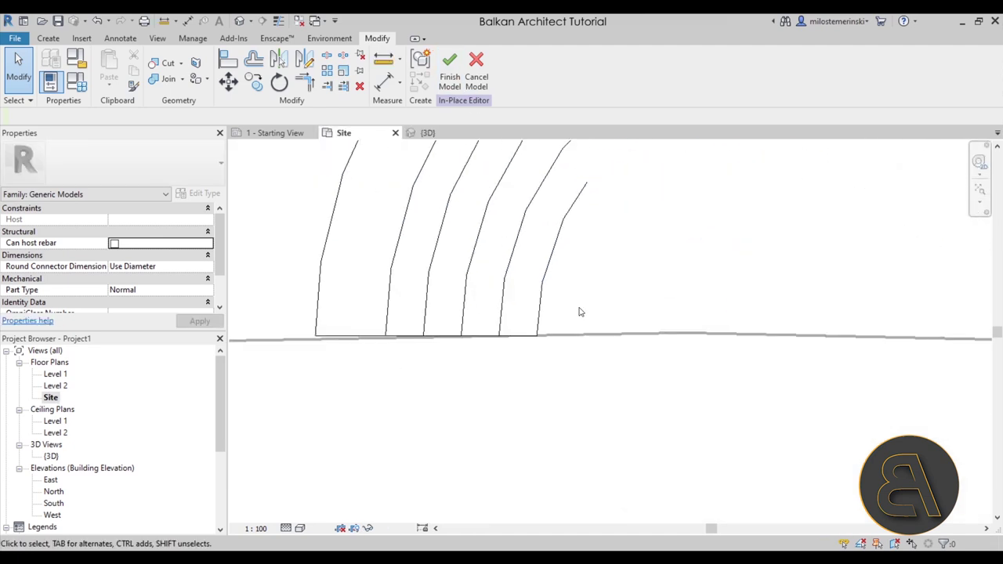
click(539, 317)
click(561, 384)
scroll(523, 336, up, 3)
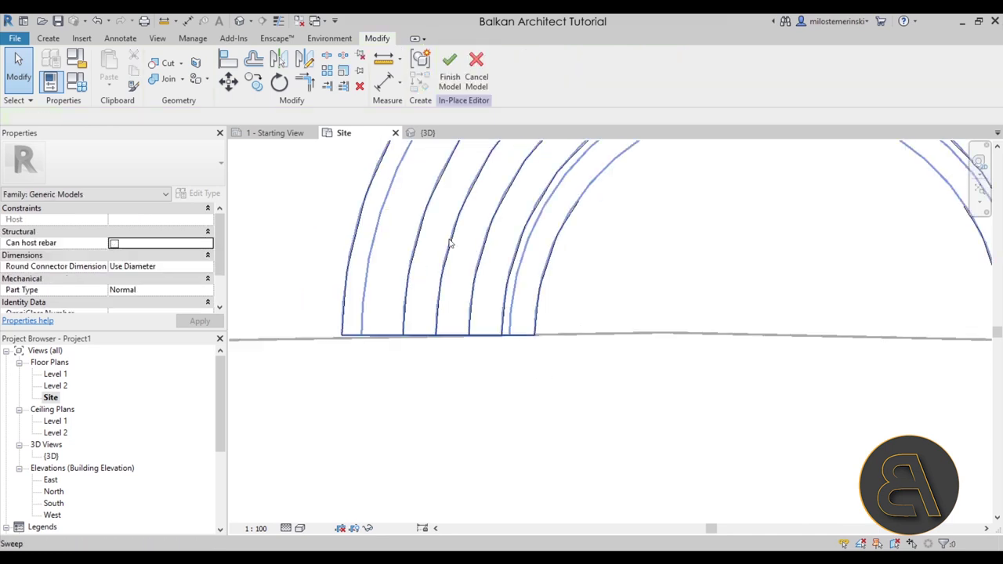
click(51, 38)
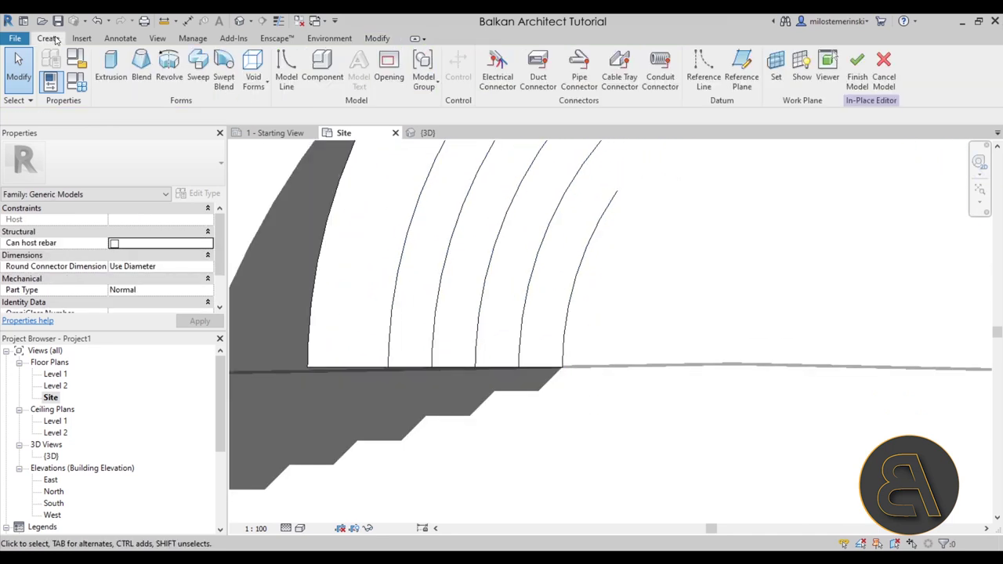
- Start an extrusion sketch with the inner tier arc offset by 30, plus horizontal and closing lines
click(110, 69)
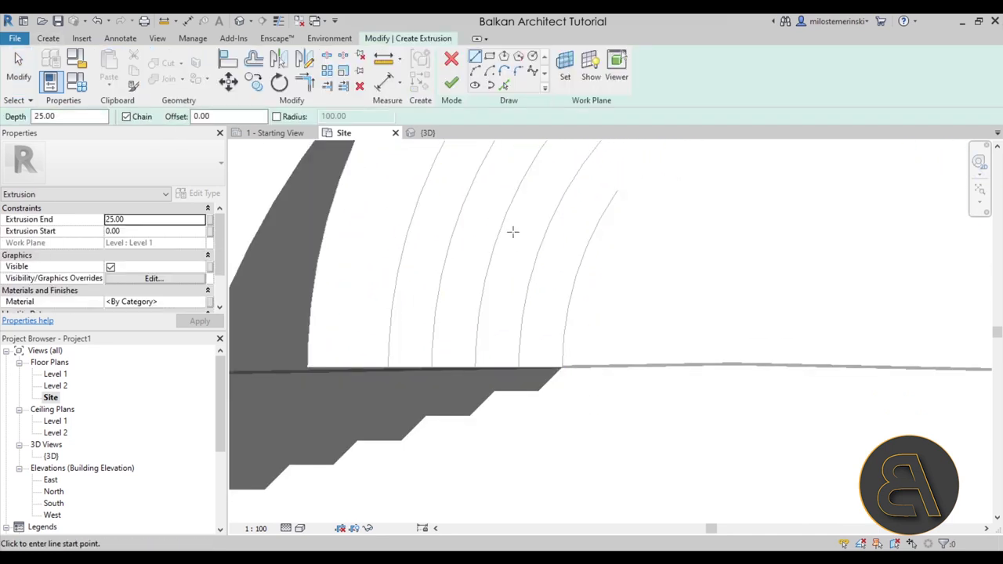
click(505, 89)
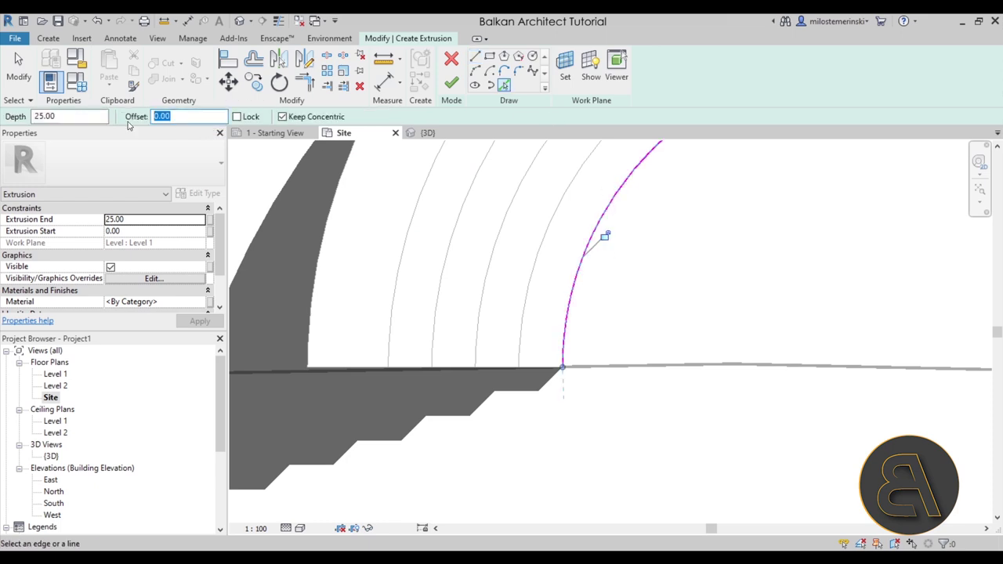
click(603, 237)
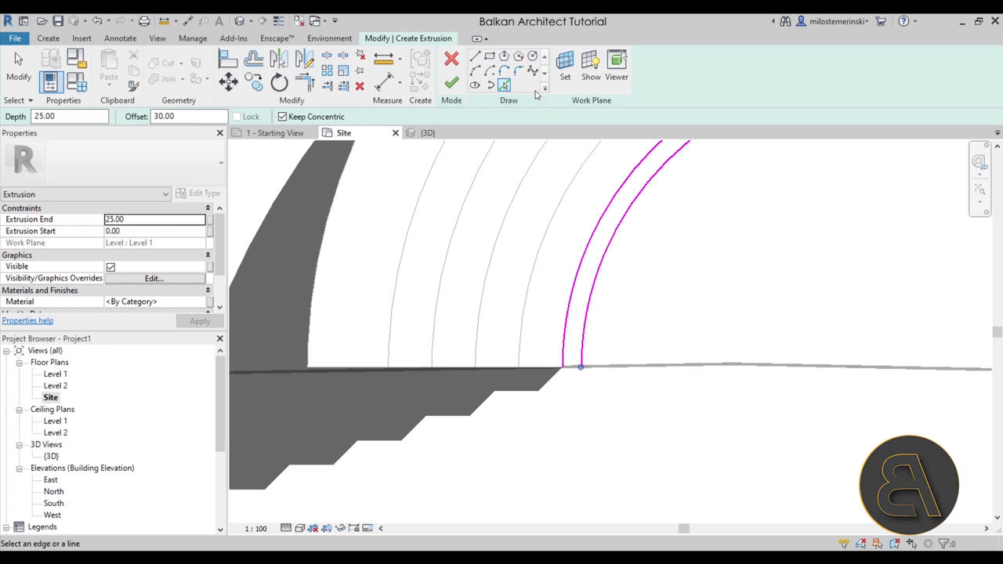
click(474, 57)
click(586, 315)
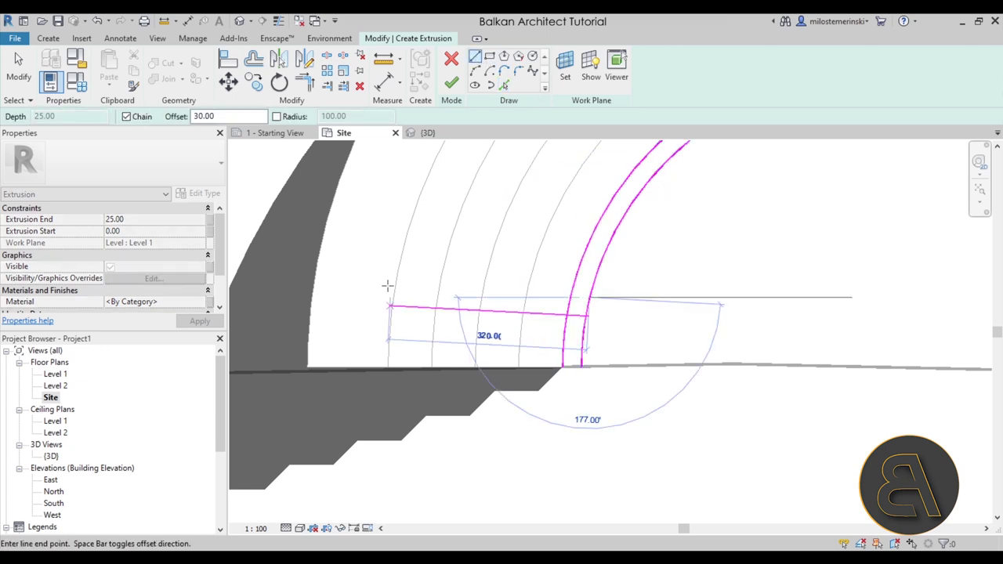
key(Escape)
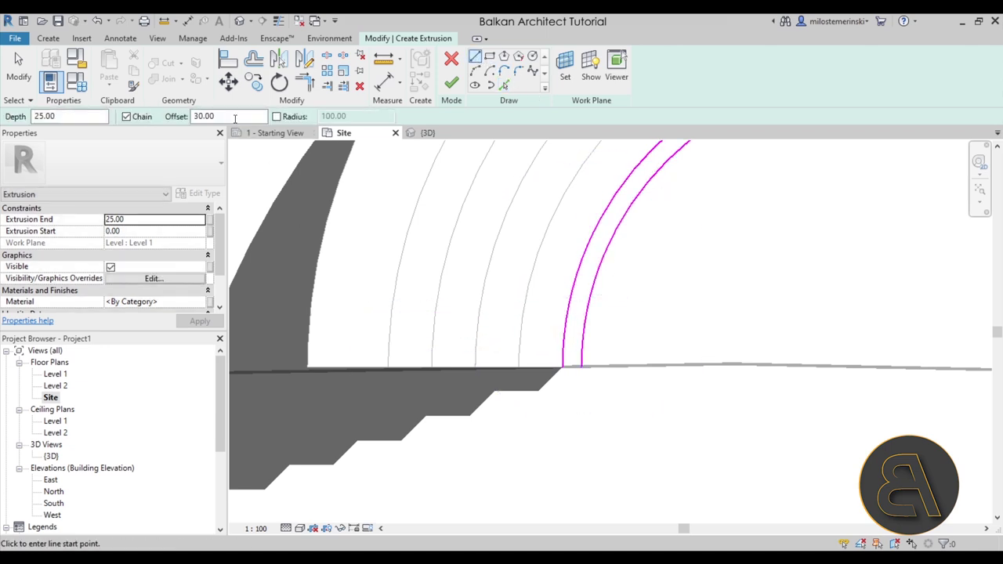
click(586, 304)
click(364, 303)
key(Escape)
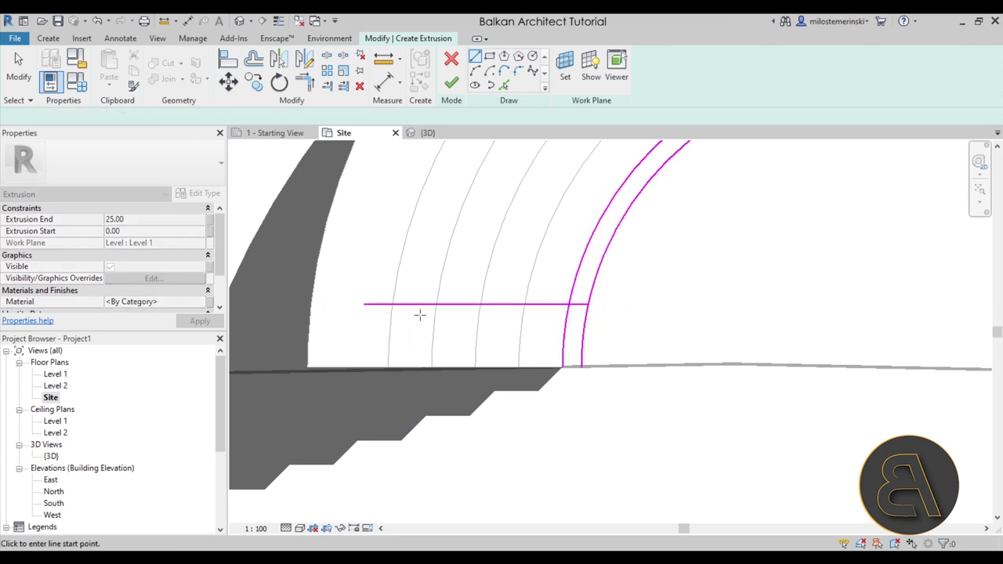
key(Escape)
click(474, 57)
click(582, 366)
click(563, 366)
key(Escape)
key(Escape)
- Set the horizontal sketch line's distance to 100
click(546, 305)
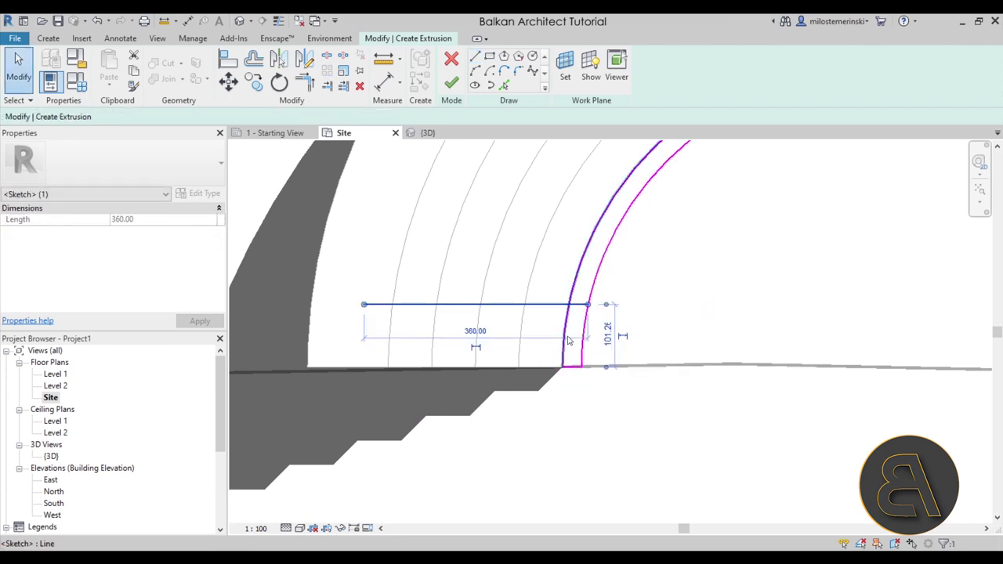
click(607, 336)
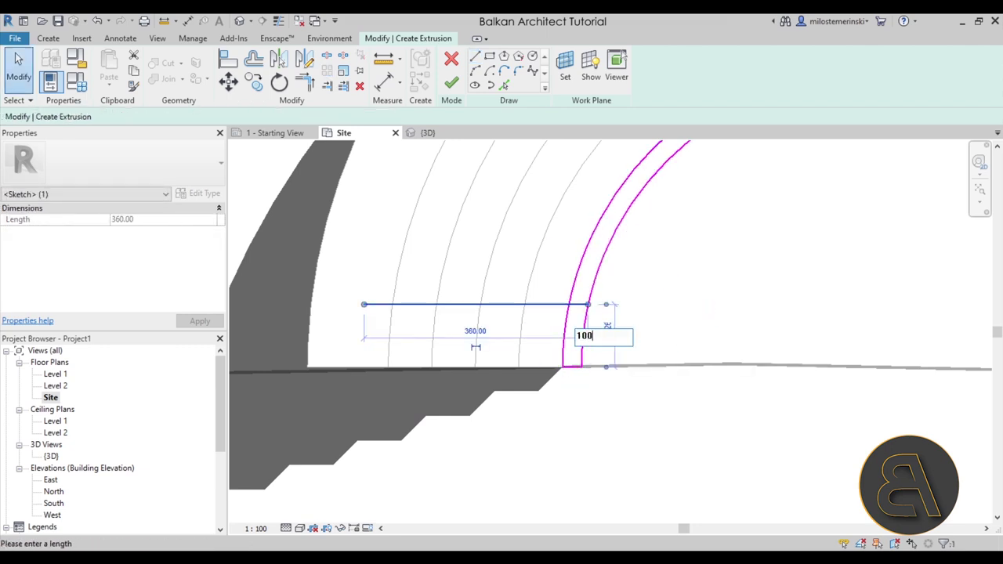
text(100)
key(Return)
click(712, 344)
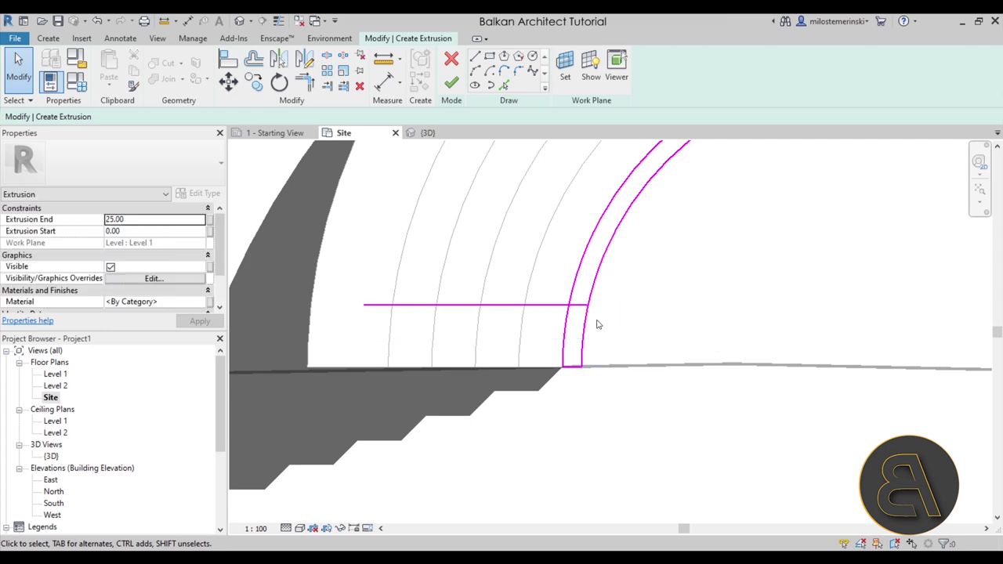
scroll(573, 305, up, 2)
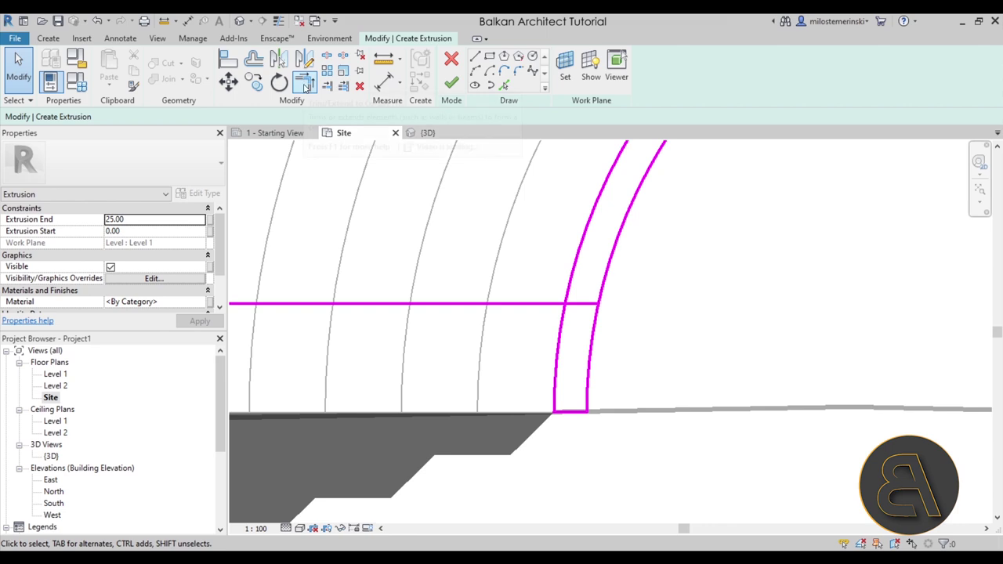
- Trim the sketch lines into a closed small rectangle and finish the extrusion
click(305, 83)
click(591, 313)
click(584, 304)
click(564, 311)
click(580, 305)
scroll(627, 289, down, 1)
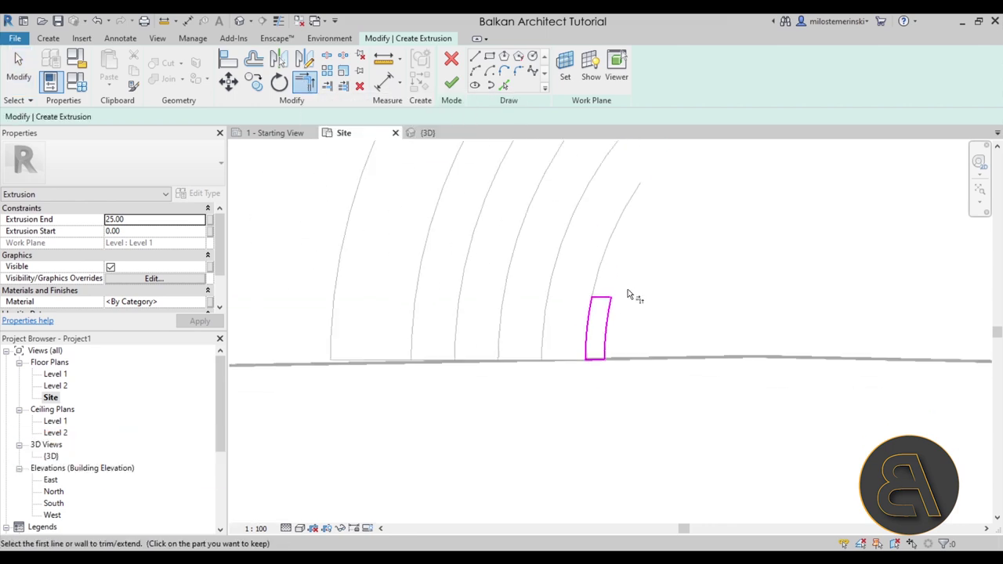
middle_drag(580, 291, 583, 305)
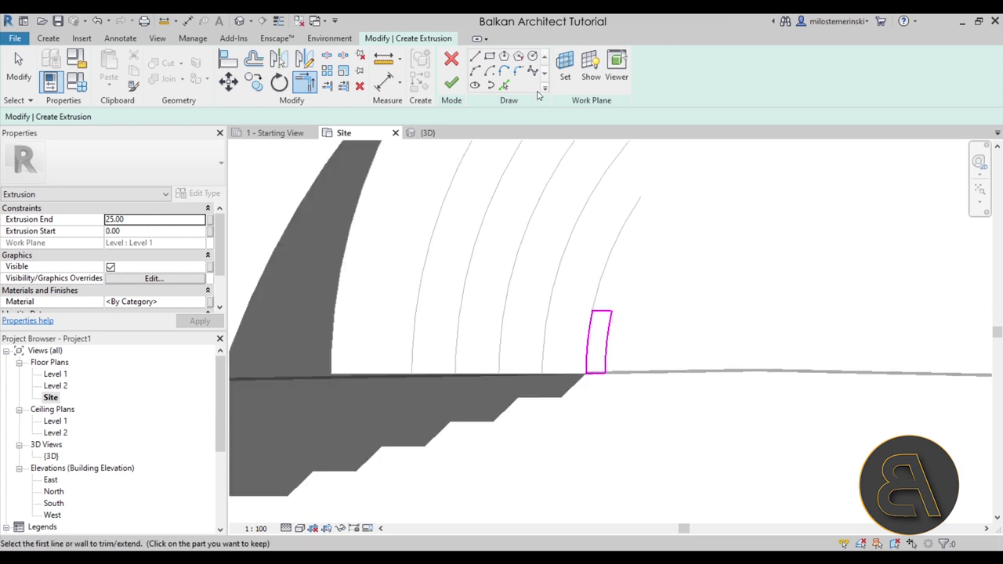
click(452, 83)
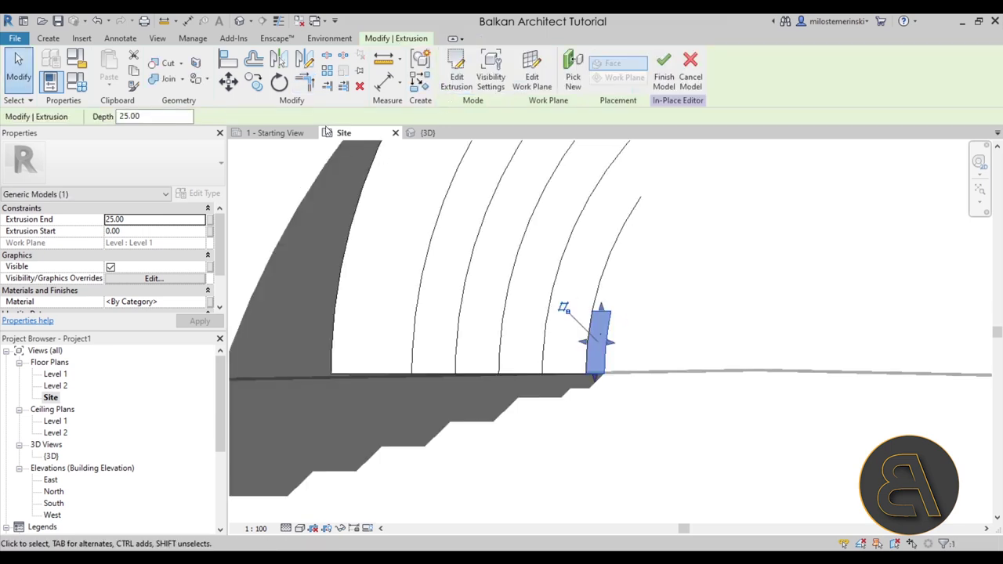
- In 3D, set the block's Extrusion End to 20, then return to the Site view
click(427, 133)
shift+middle_drag(642, 298, 678, 285)
scroll(467, 296, up, 5)
scroll(468, 293, up, 3)
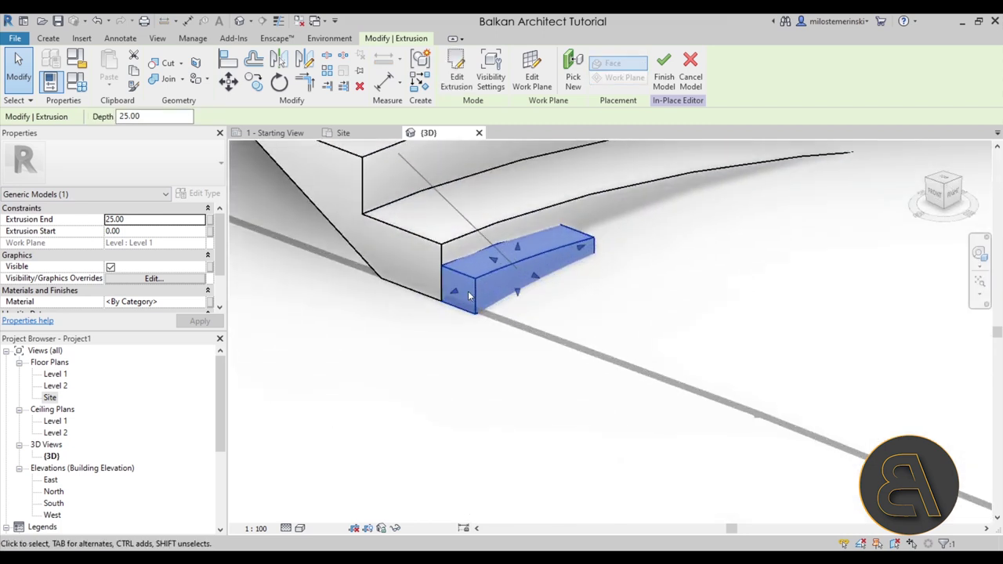
click(159, 218)
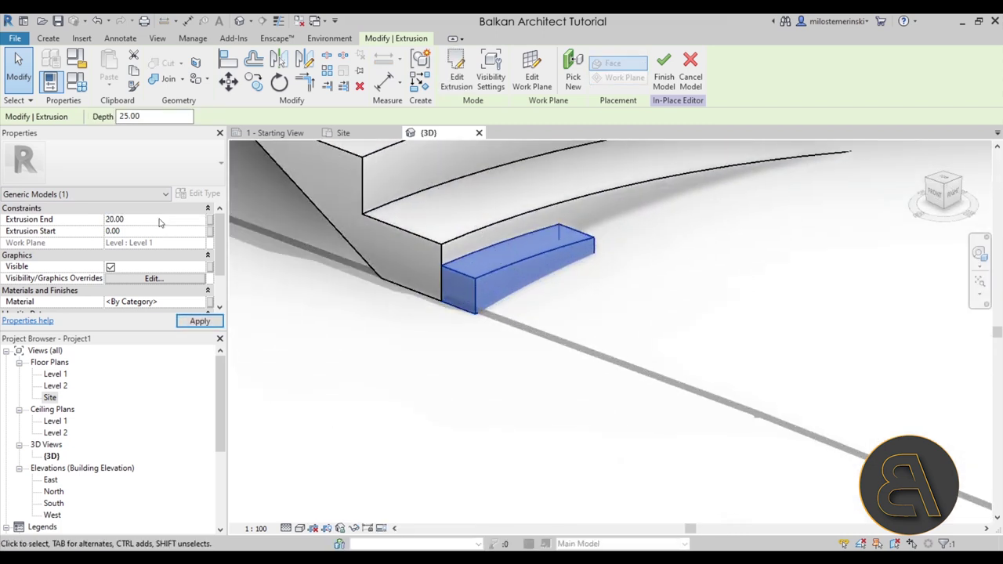
shift+middle_drag(480, 235, 530, 332)
click(530, 331)
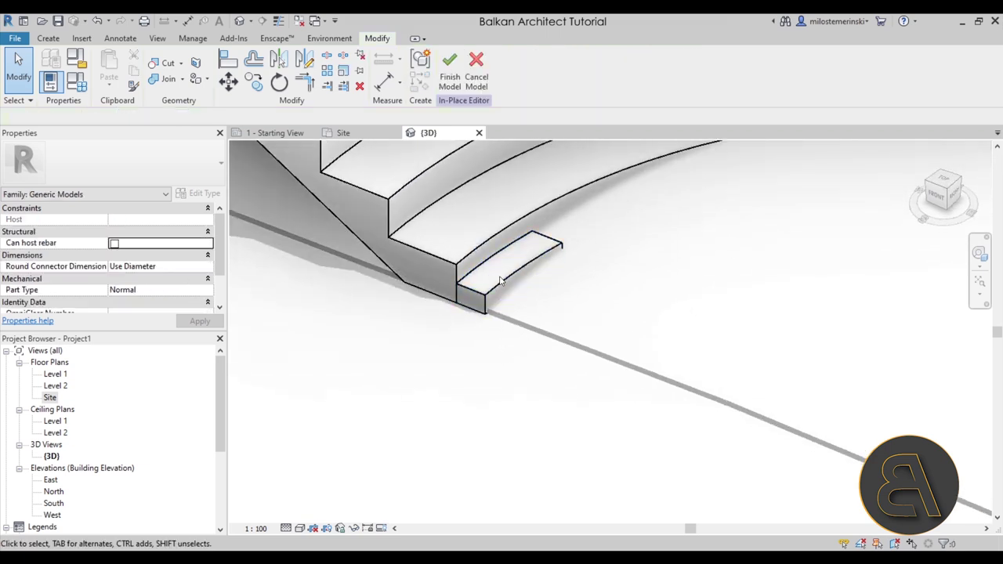
scroll(501, 281, down, 3)
middle_drag(380, 286, 408, 326)
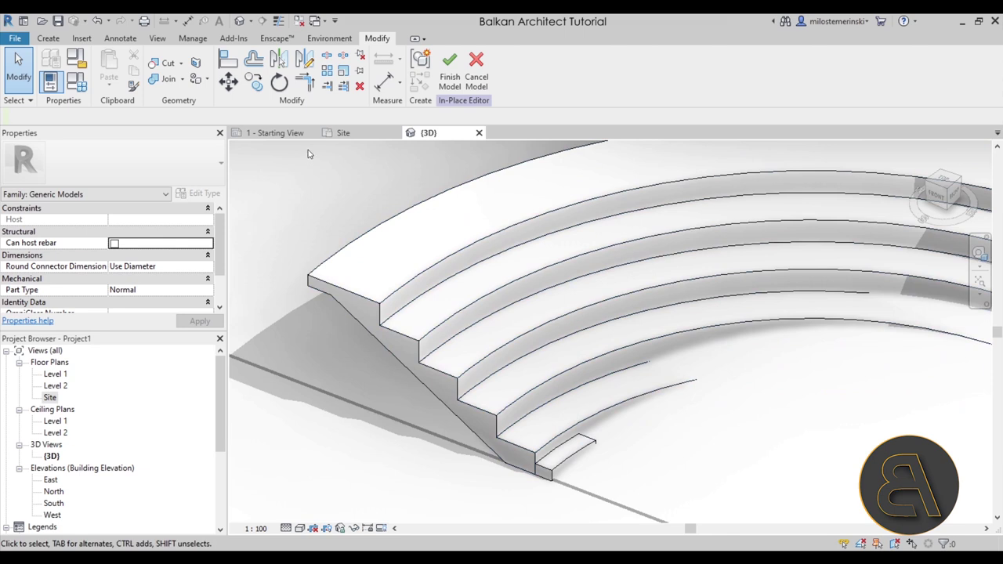
click(344, 133)
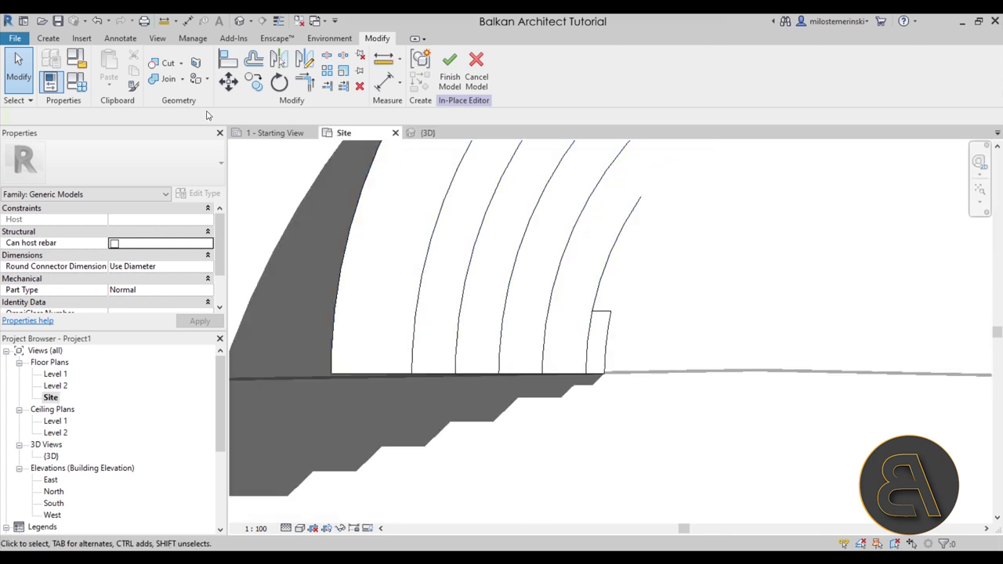
click(48, 39)
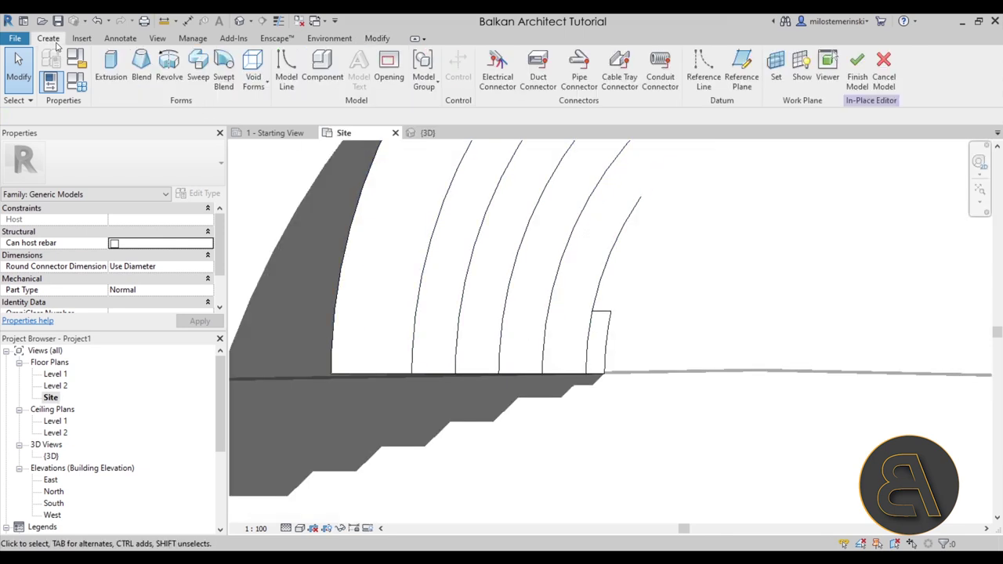
- Start a new extrusion with its work plane set by picking the seating sweep
click(110, 67)
click(566, 82)
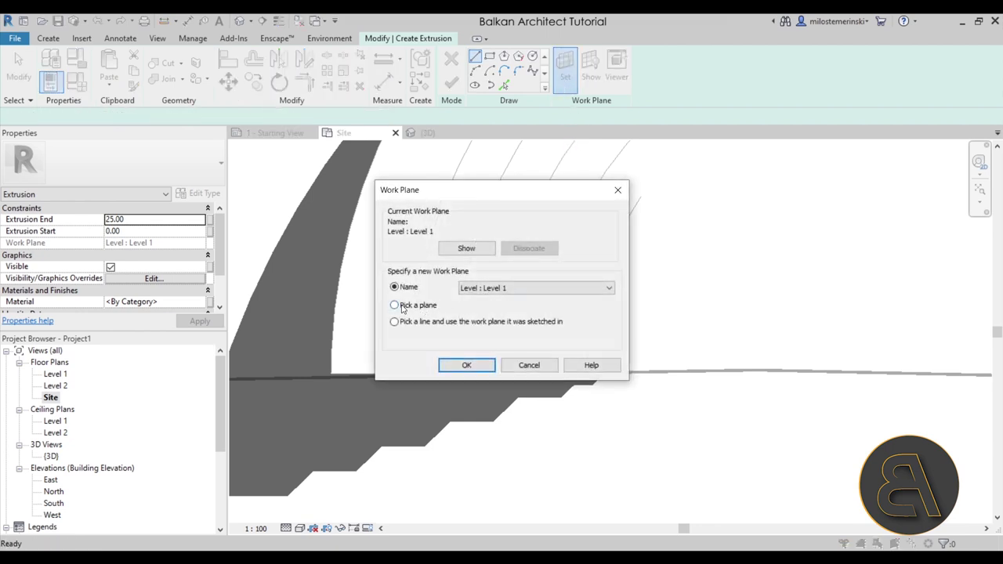
click(466, 366)
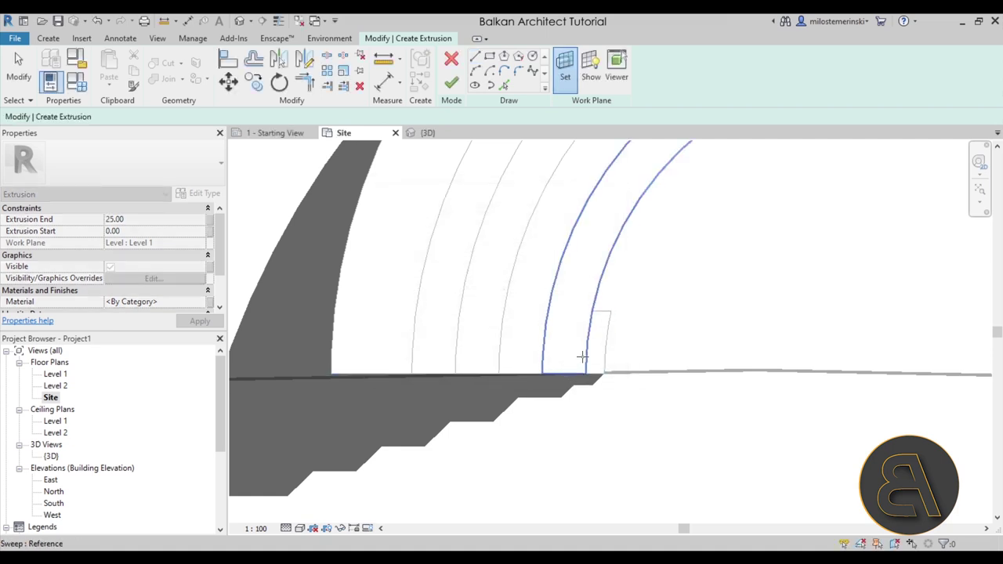
scroll(582, 357, down, 3)
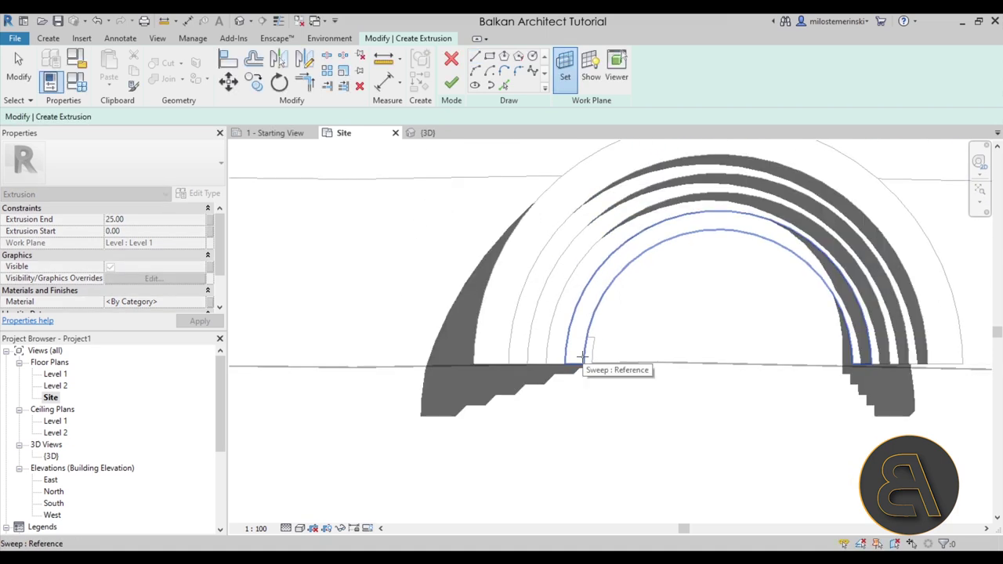
click(582, 356)
scroll(577, 358, up, 5)
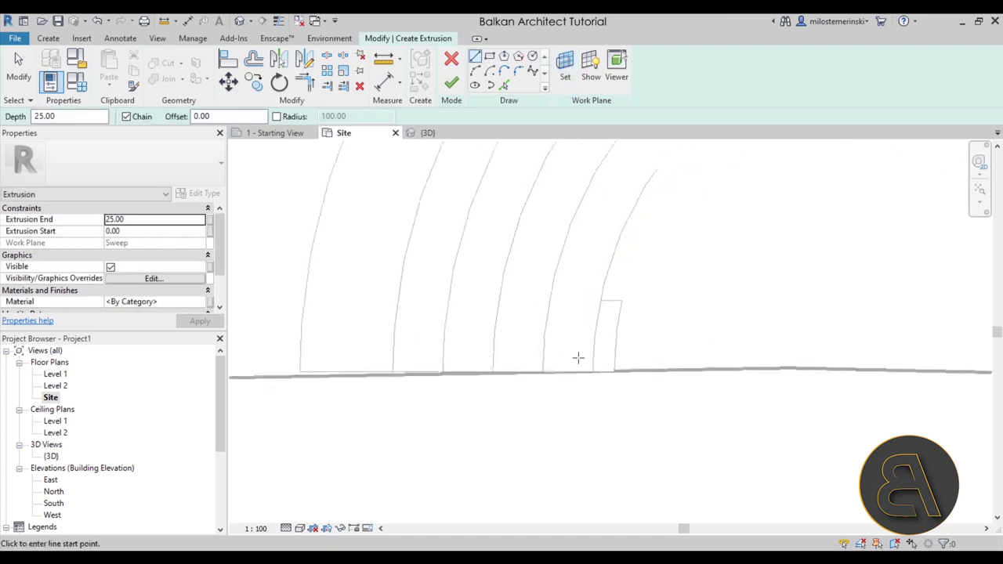
- Pick the step edge with a 30 offset and draw top and bottom closing lines
click(504, 85)
click(526, 243)
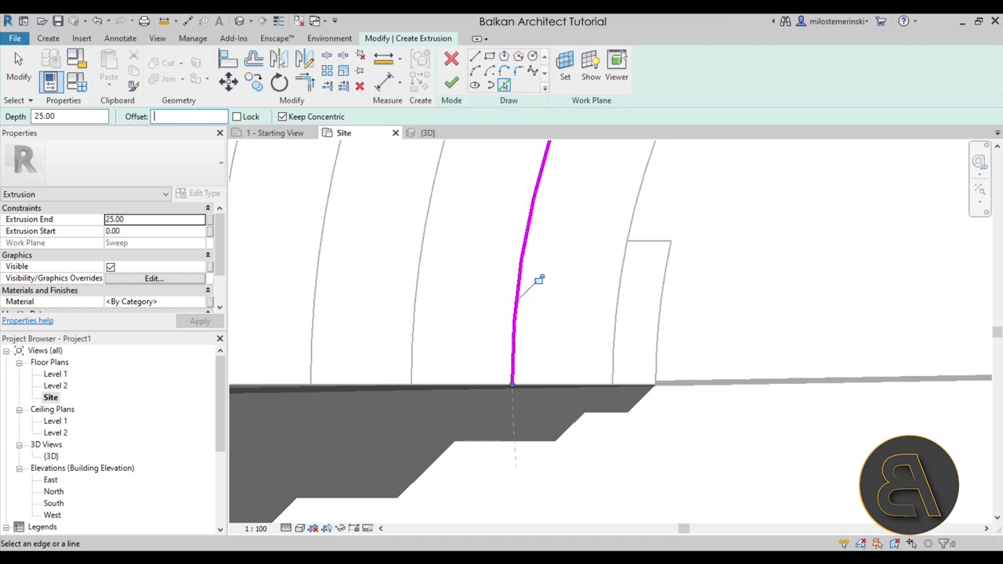
click(521, 318)
click(475, 57)
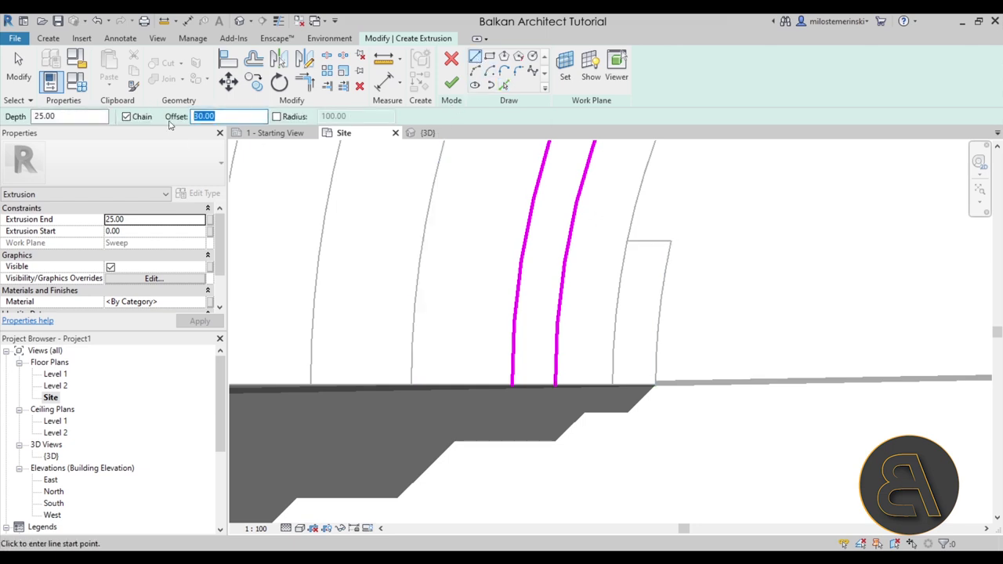
click(627, 241)
click(517, 241)
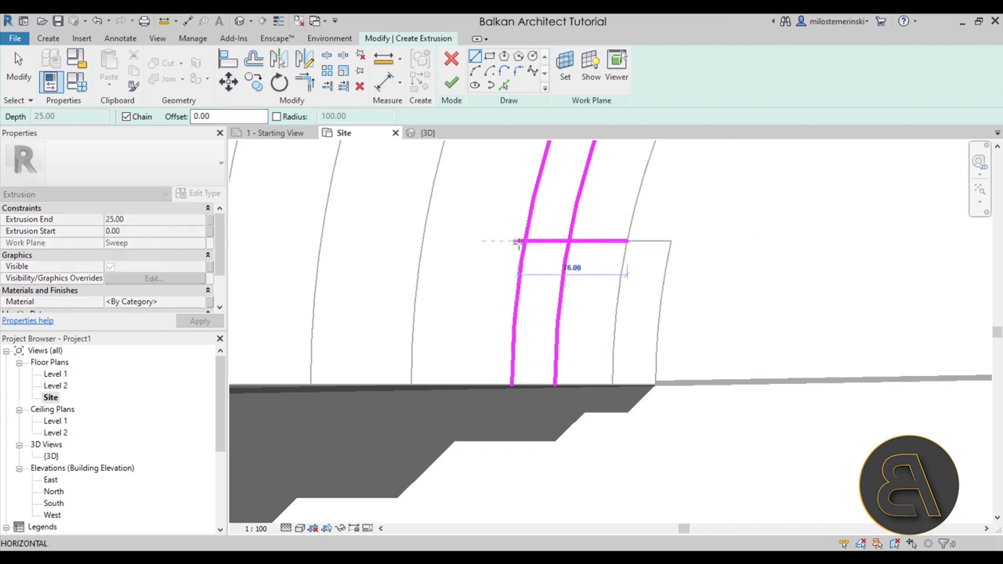
key(Escape)
click(555, 384)
click(513, 384)
- Trim the horizontal line to both side lines with TR, closing the rectangle
key(t)
key(r)
click(549, 243)
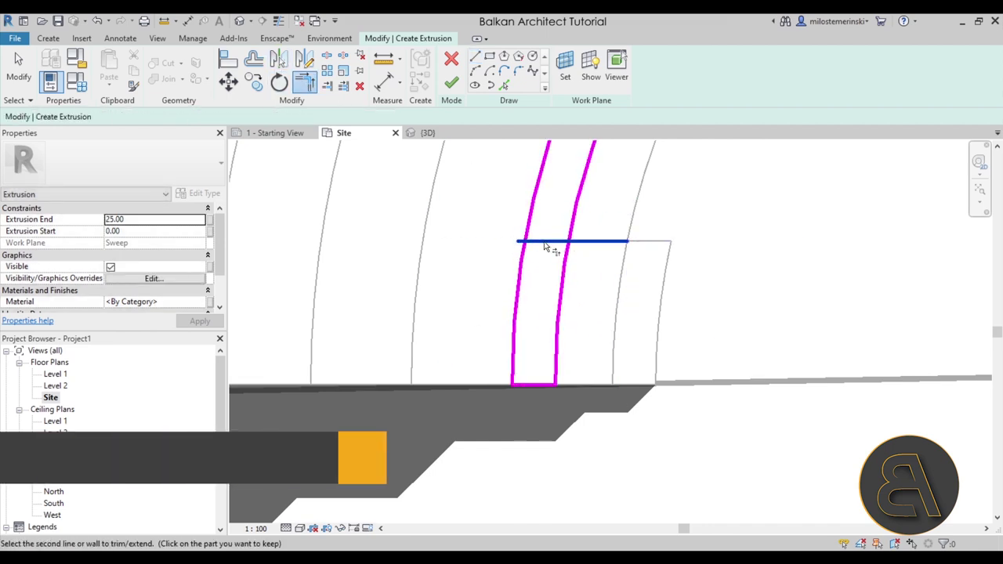
click(522, 264)
click(549, 243)
click(568, 264)
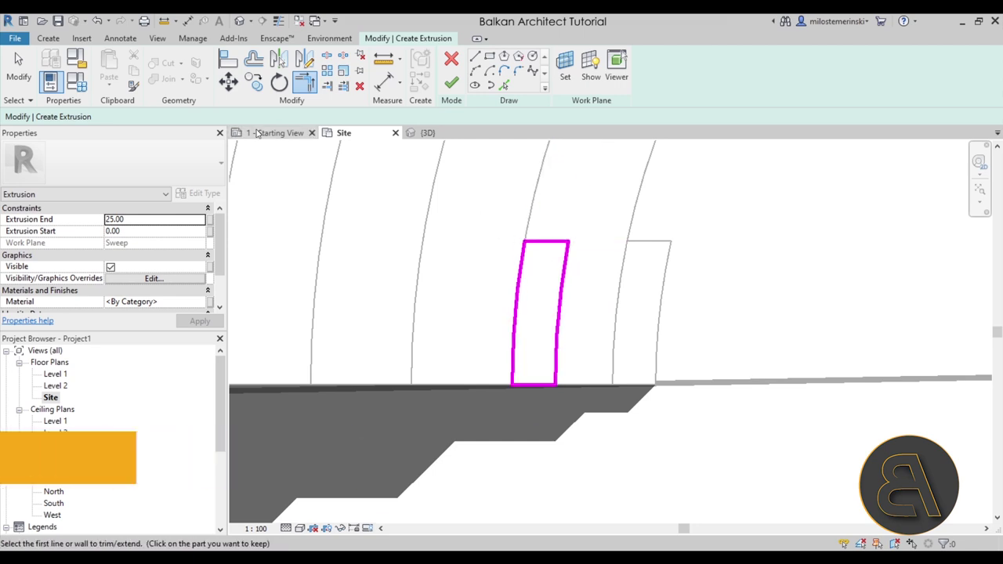
- Set Extrusion End to 20, finish the step, and check it in 3D
click(136, 219)
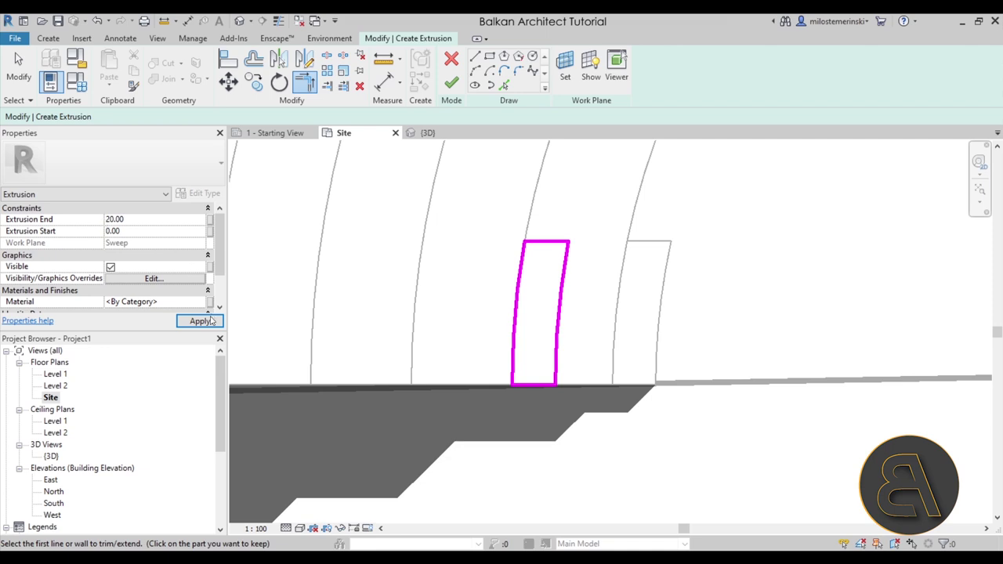
click(200, 321)
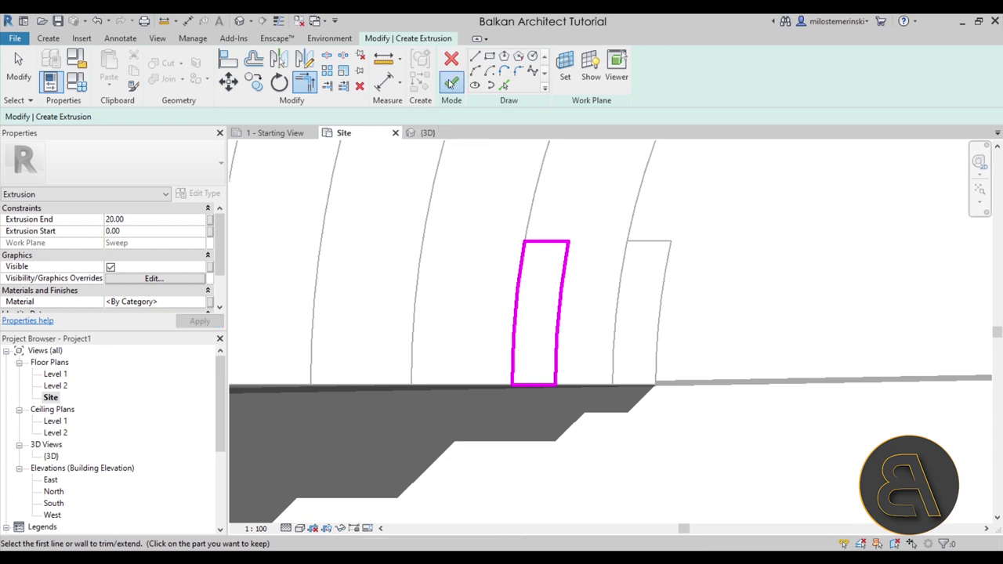
click(451, 84)
click(428, 132)
shift+middle_drag(502, 329, 495, 410)
click(546, 294)
key(Escape)
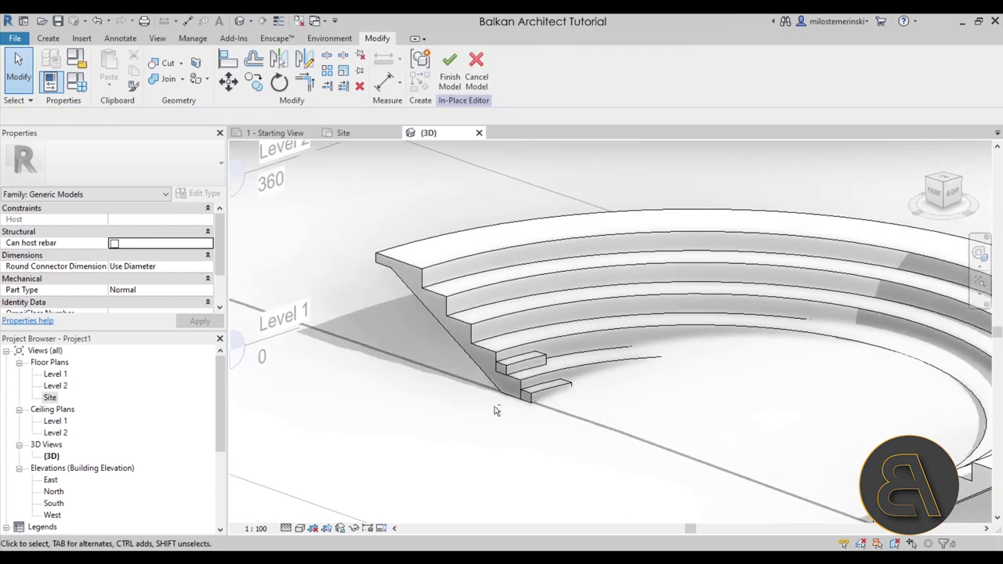
- Select the five left-side step blocks and show them in the Site plan
scroll(495, 410, up, 4)
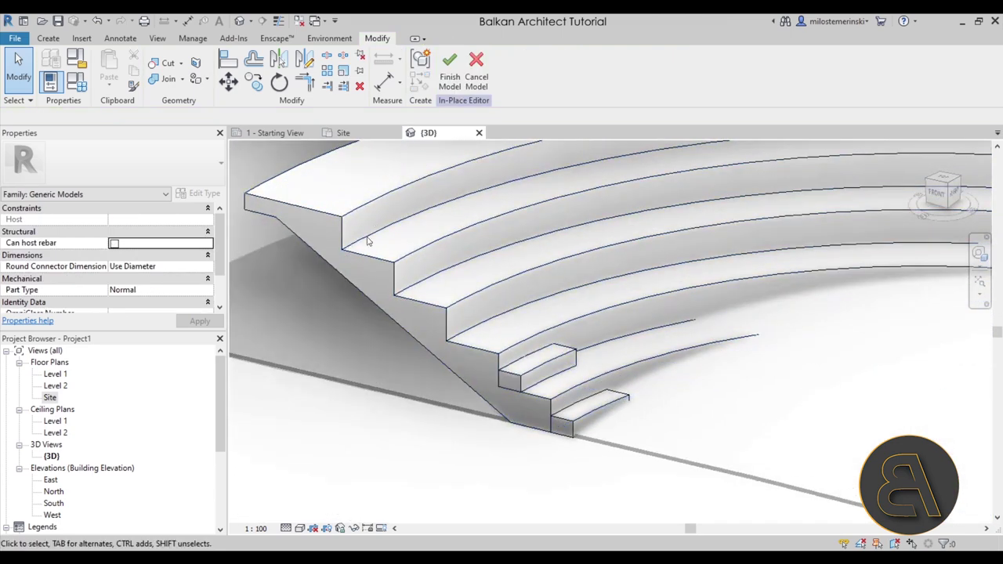
shift+middle_drag(510, 286, 364, 186)
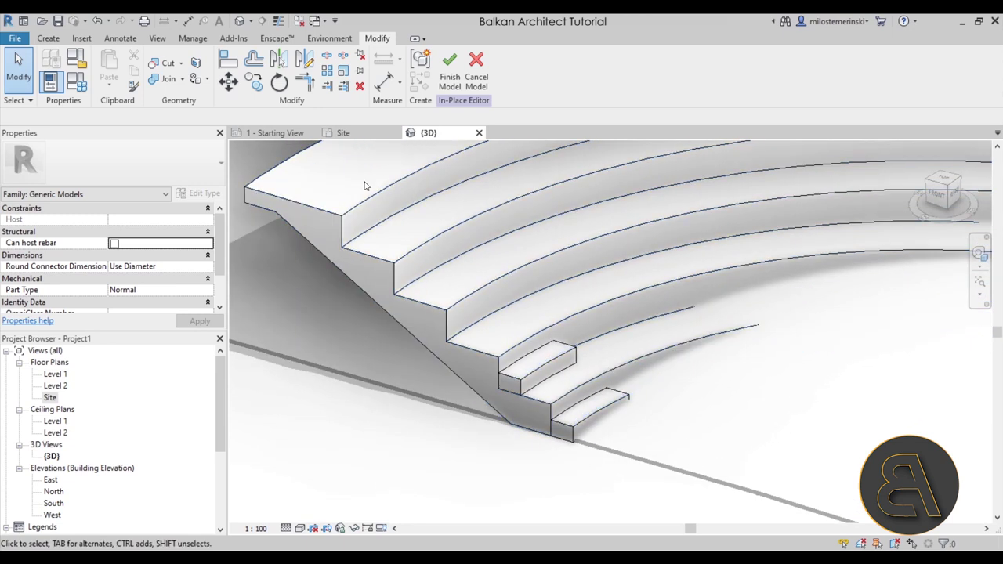
shift+middle_drag(433, 281, 508, 289)
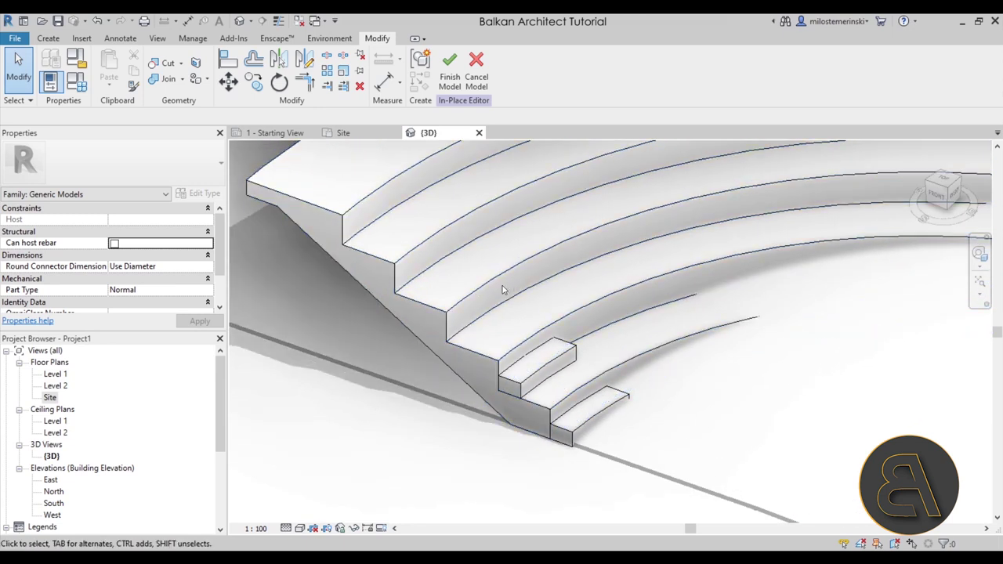
scroll(440, 471, down, 5)
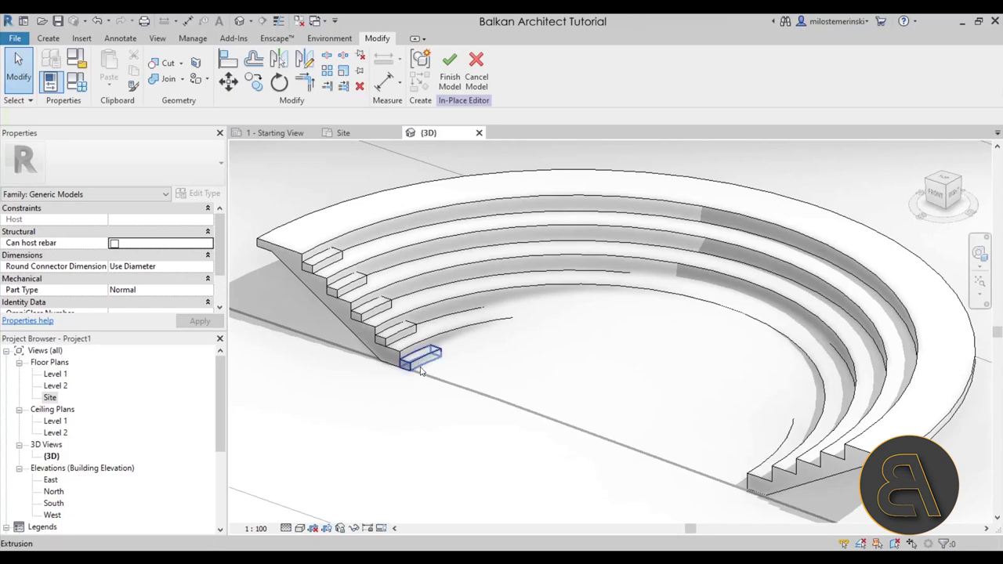
drag(259, 182, 452, 395)
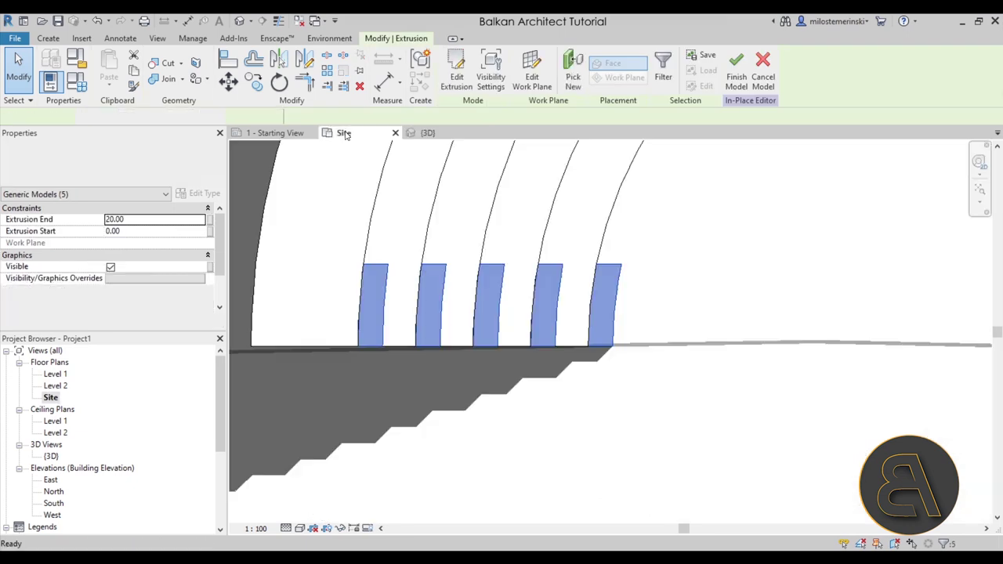
click(345, 133)
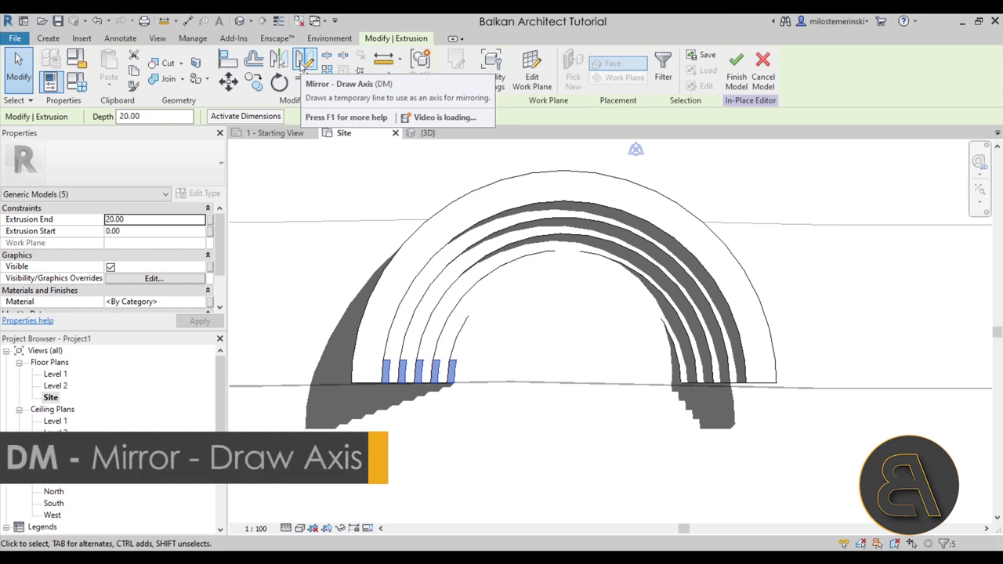
- Mirror the steps across a vertical axis from the arch's top midpoint
click(303, 67)
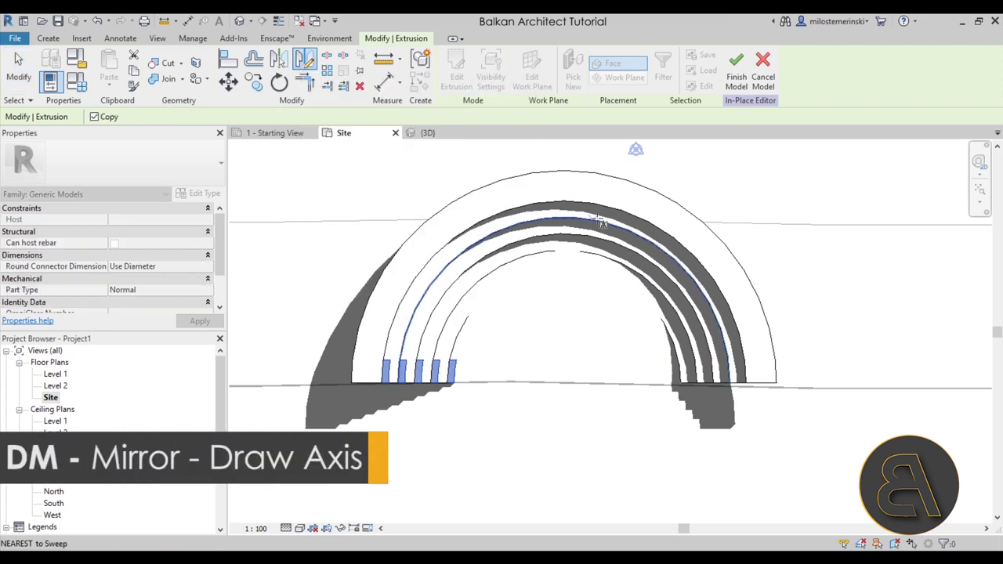
click(564, 171)
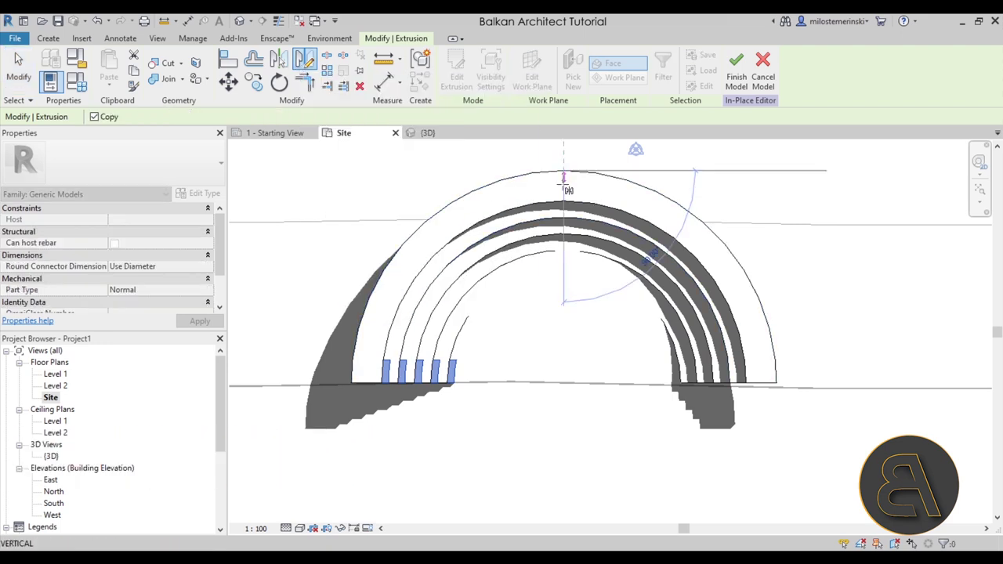
click(564, 322)
key(Escape)
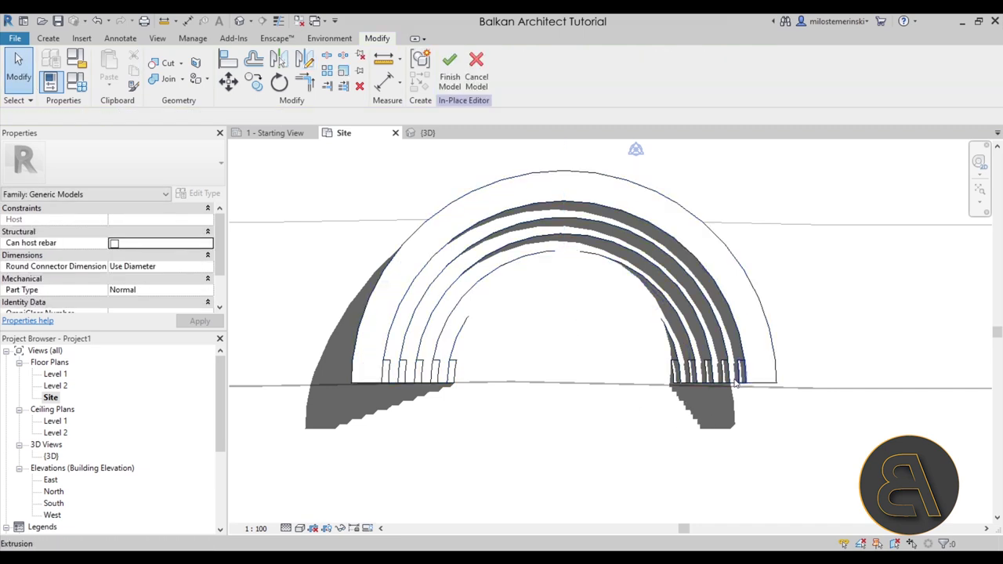
scroll(736, 382, down, 3)
scroll(656, 419, up, 3)
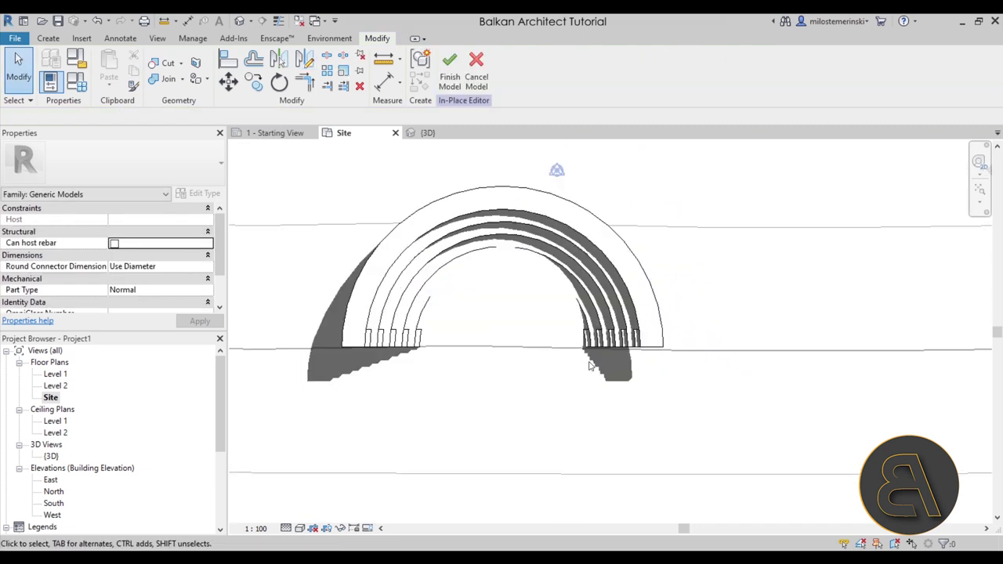
- In 3D, Join the seating sweep with the first two step blocks
click(425, 133)
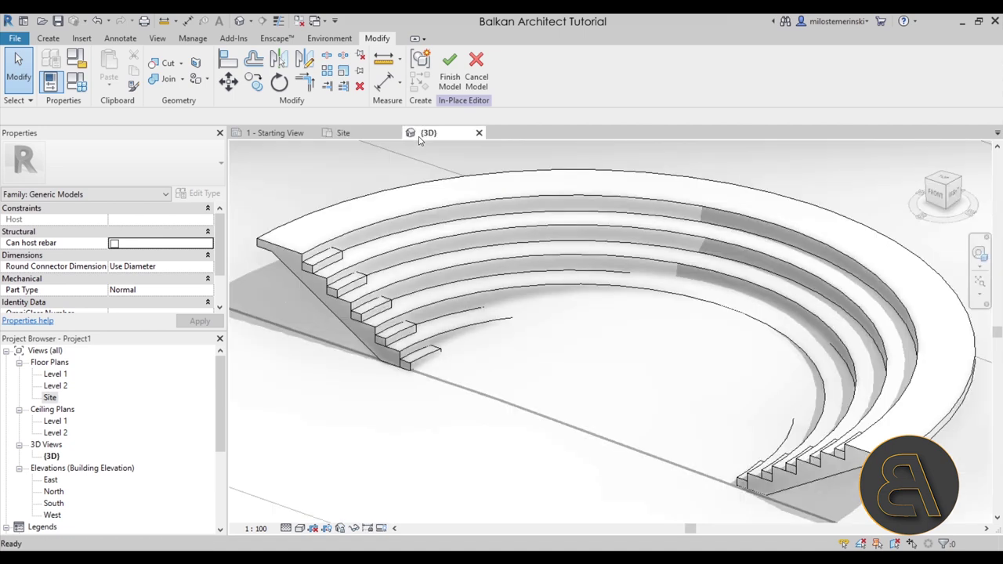
click(168, 82)
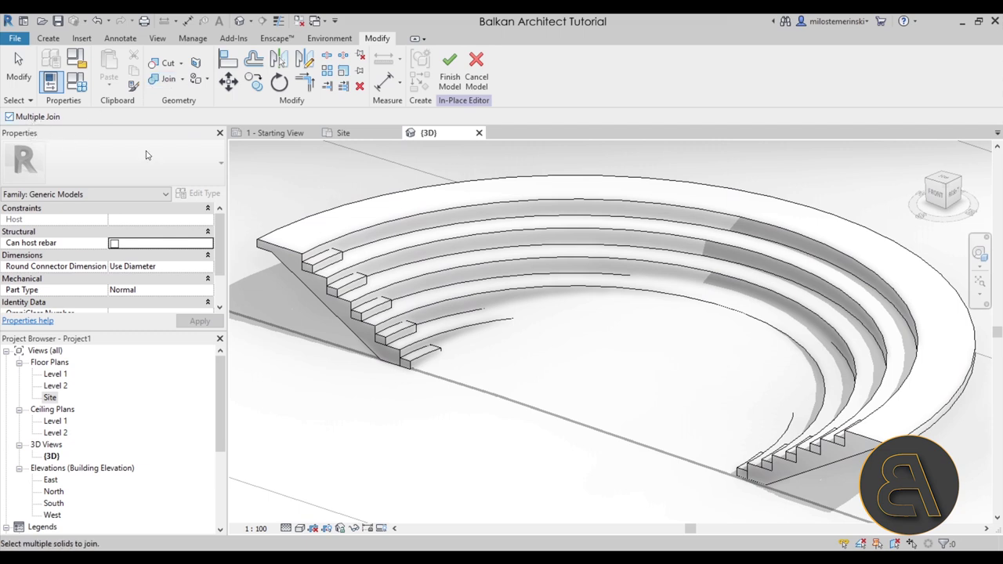
click(445, 214)
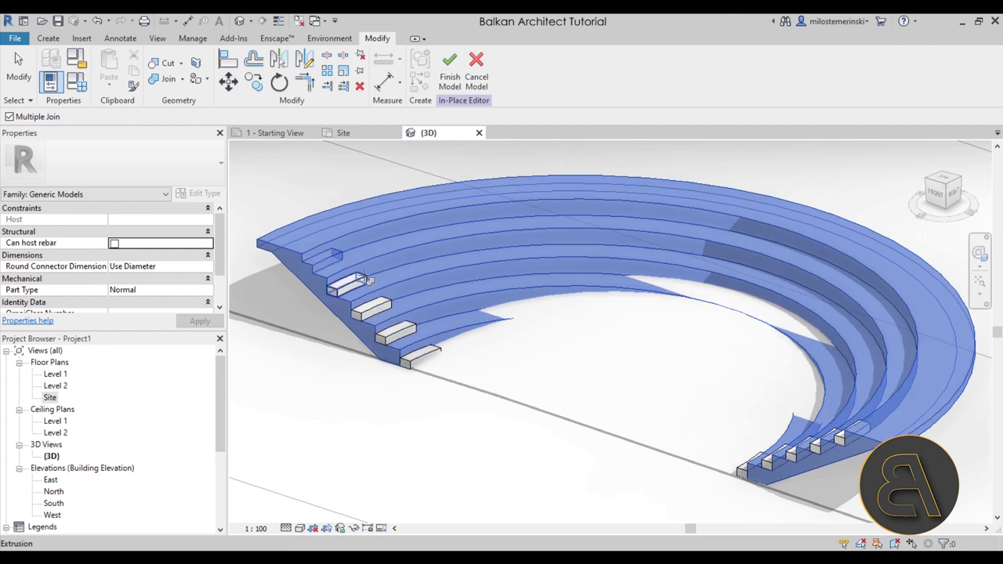
scroll(379, 313, up, 5)
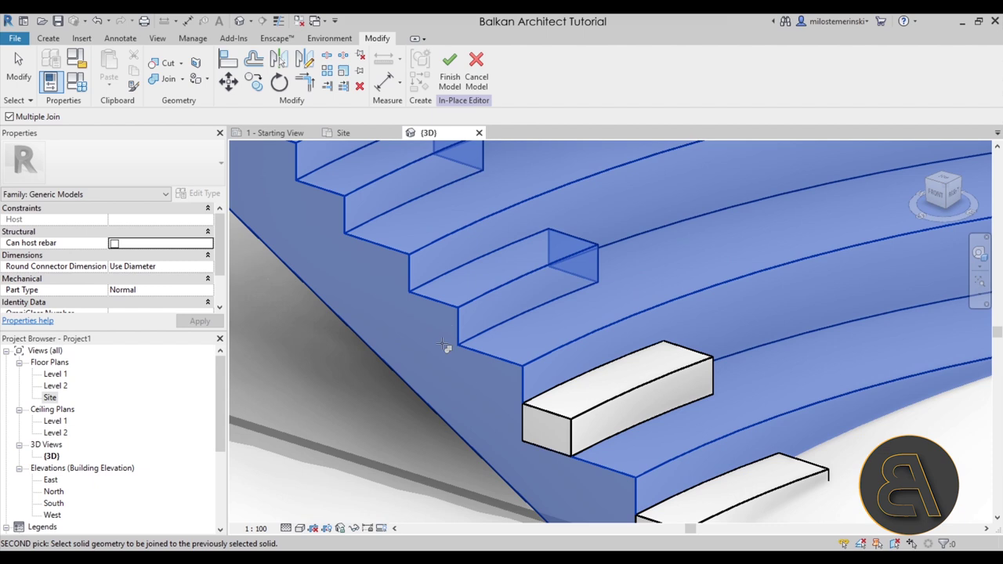
click(560, 406)
middle_drag(596, 457, 464, 311)
click(553, 388)
- Join the remaining four step blocks to the sweep, then window-select all seating elements
scroll(468, 331, down, 6)
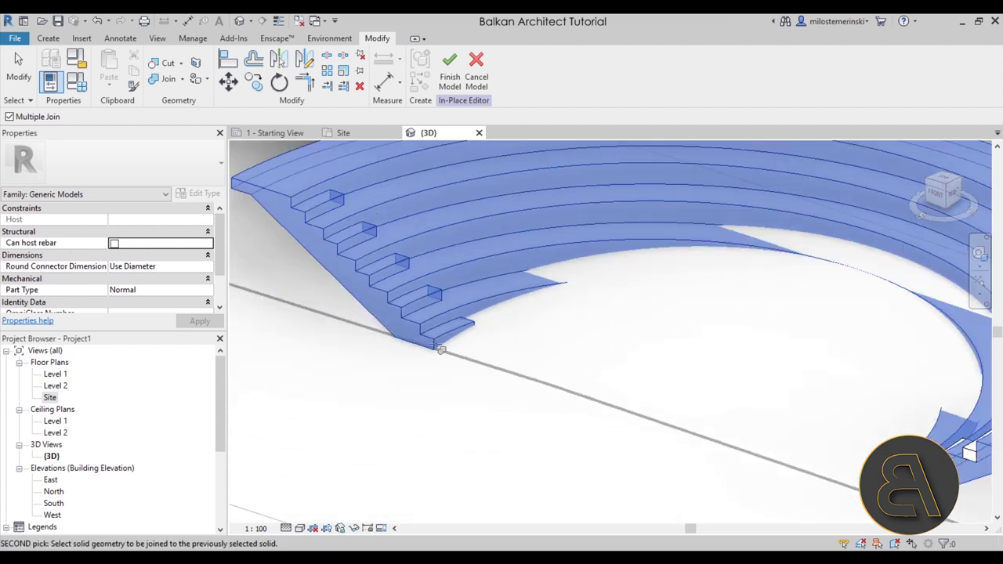
scroll(468, 331, up, 6)
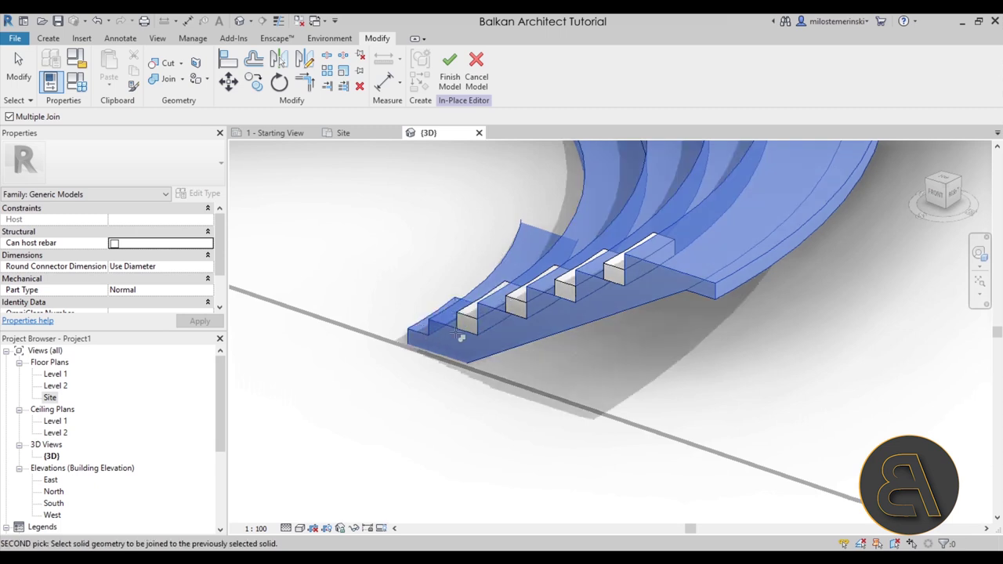
click(468, 321)
click(516, 303)
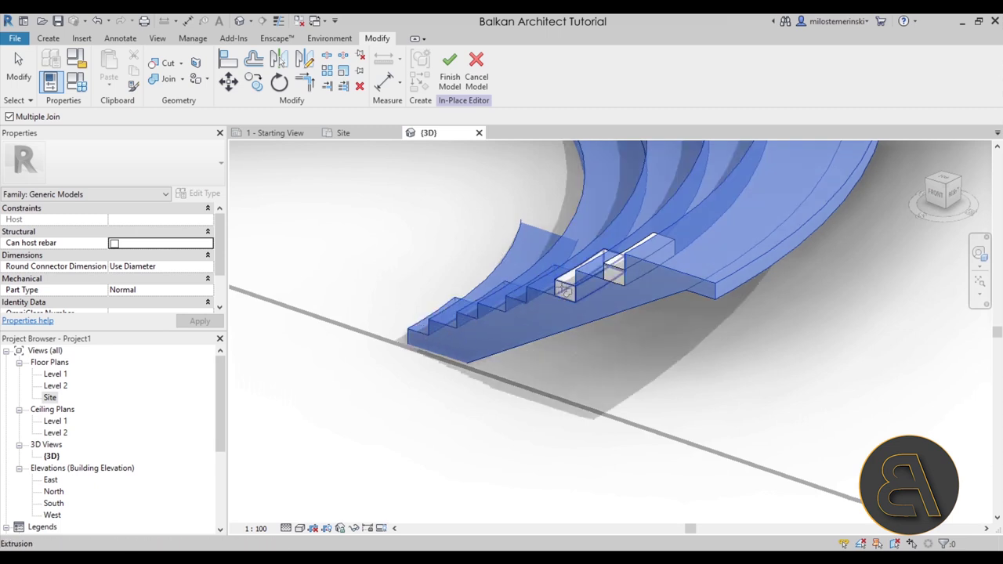
click(564, 285)
click(614, 270)
scroll(744, 329, down, 5)
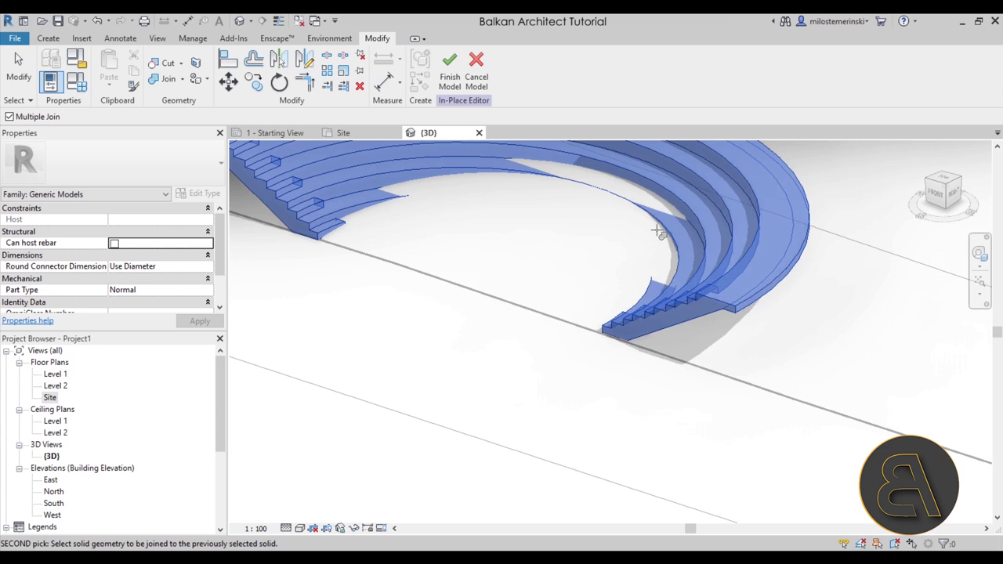
scroll(733, 314, up, 1)
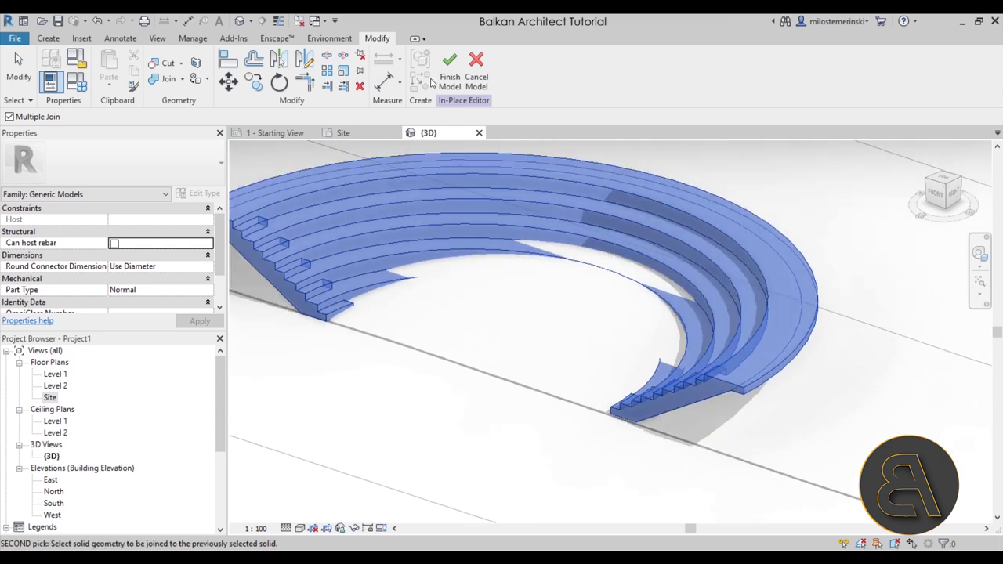
scroll(470, 259, down, 3)
scroll(376, 227, up, 1)
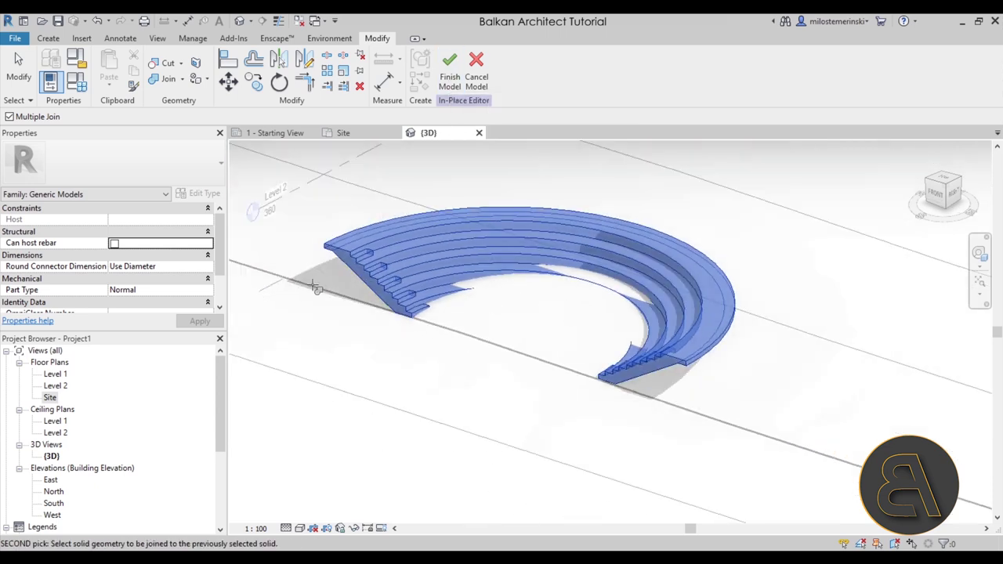
key(Escape)
drag(288, 169, 816, 448)
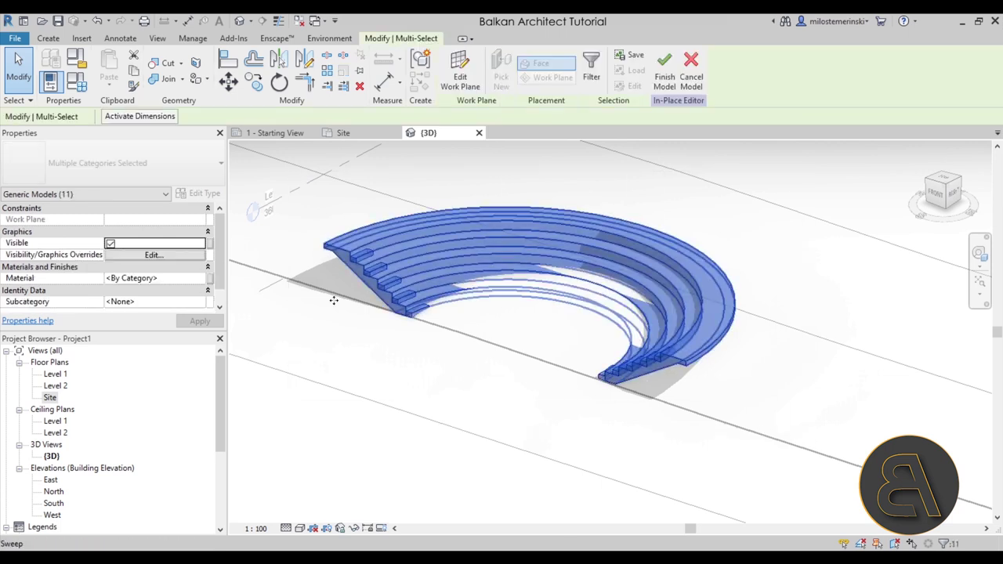
- Assign the Default material to the selected seating elements in the Material Browser
click(200, 280)
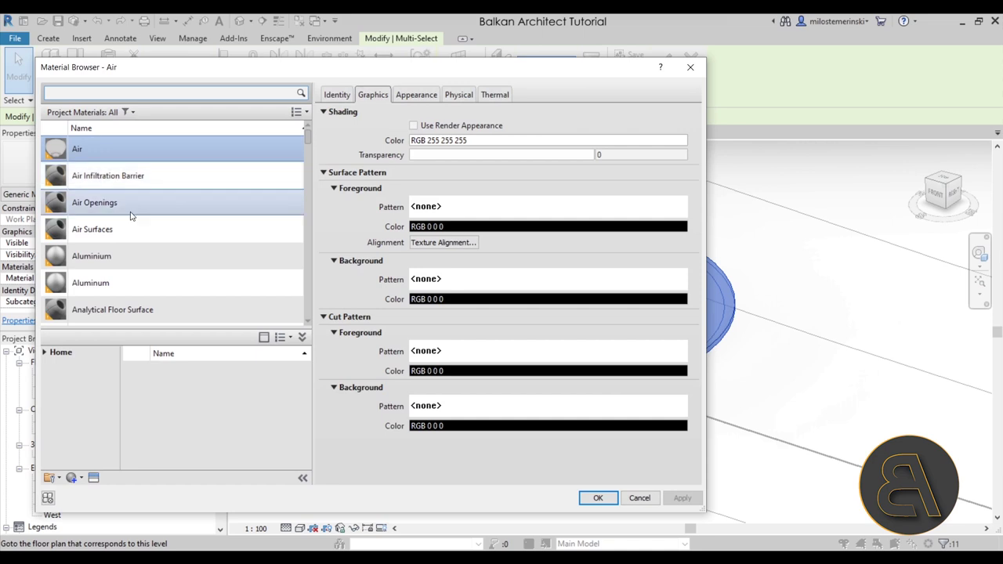
scroll(134, 219, down, 3)
scroll(133, 227, down, 2)
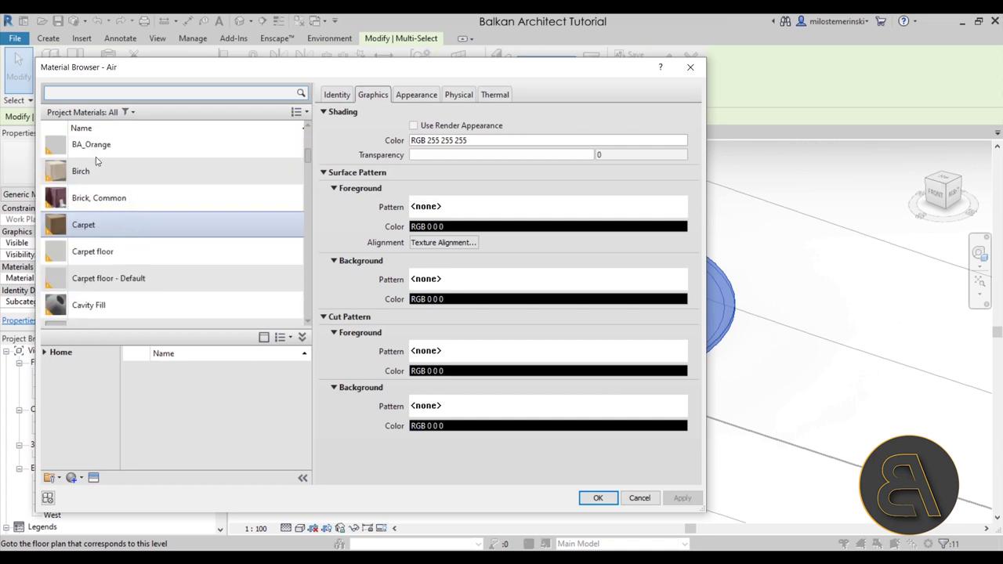
scroll(97, 161, down, 15)
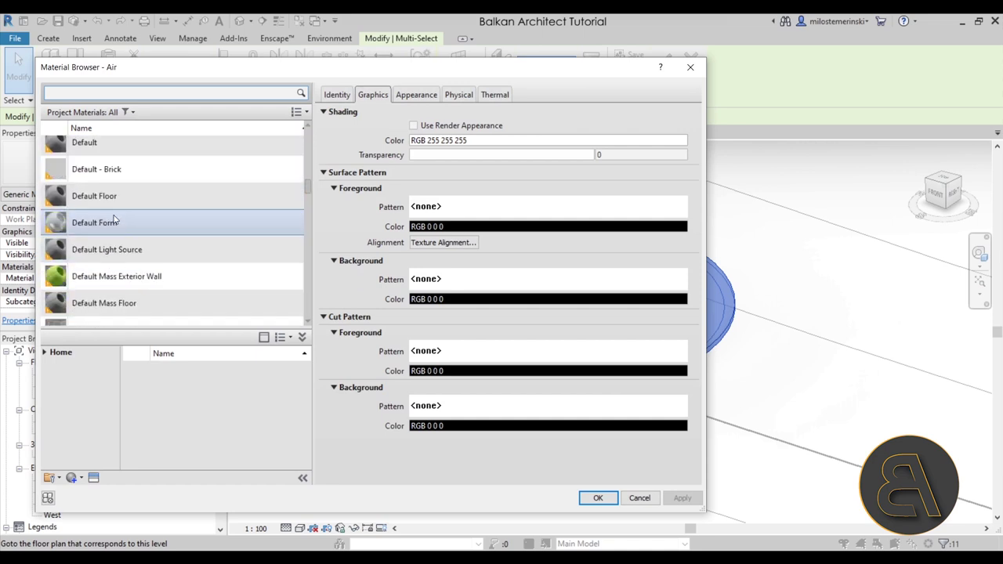
scroll(114, 221, up, 2)
click(94, 212)
click(401, 94)
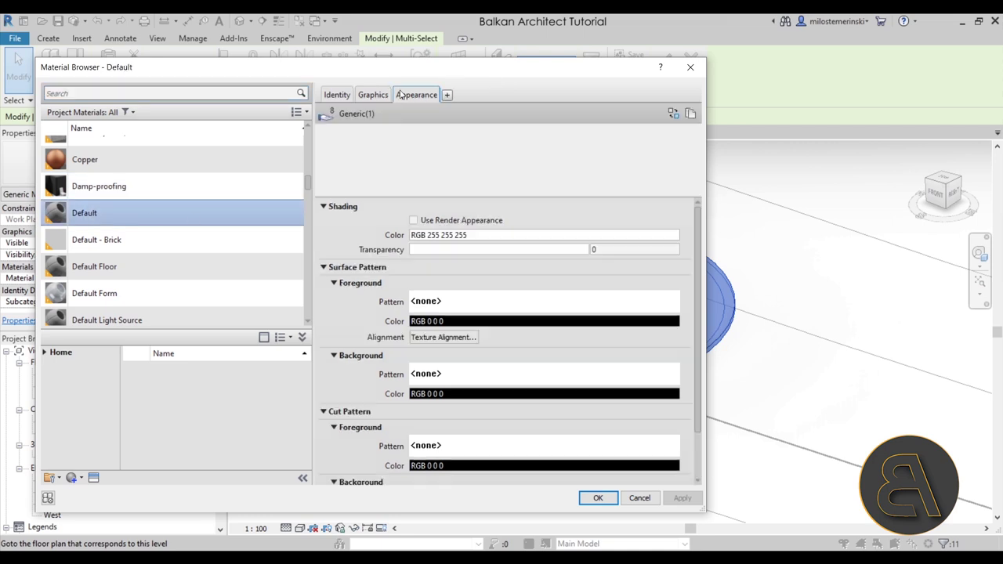
click(373, 94)
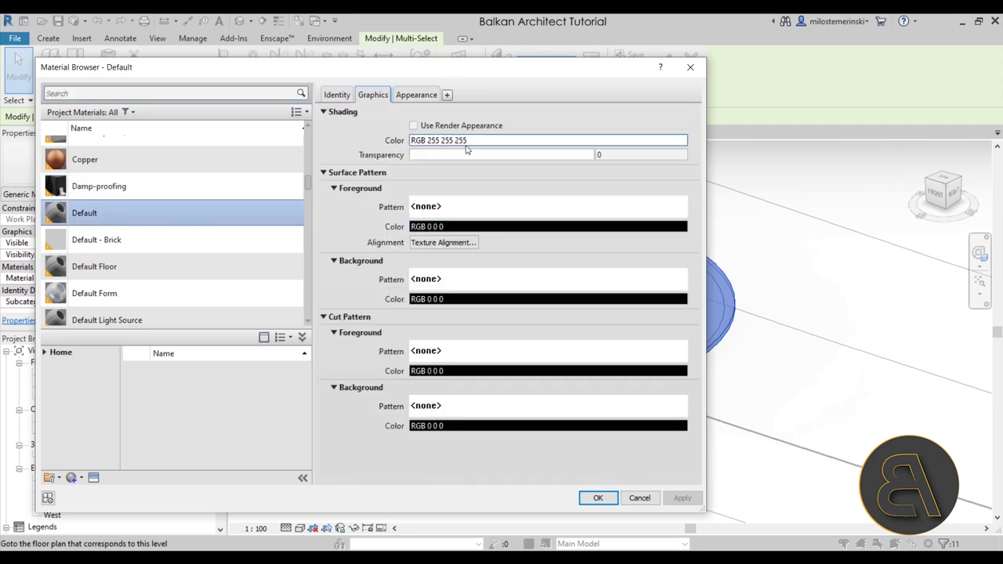
click(598, 498)
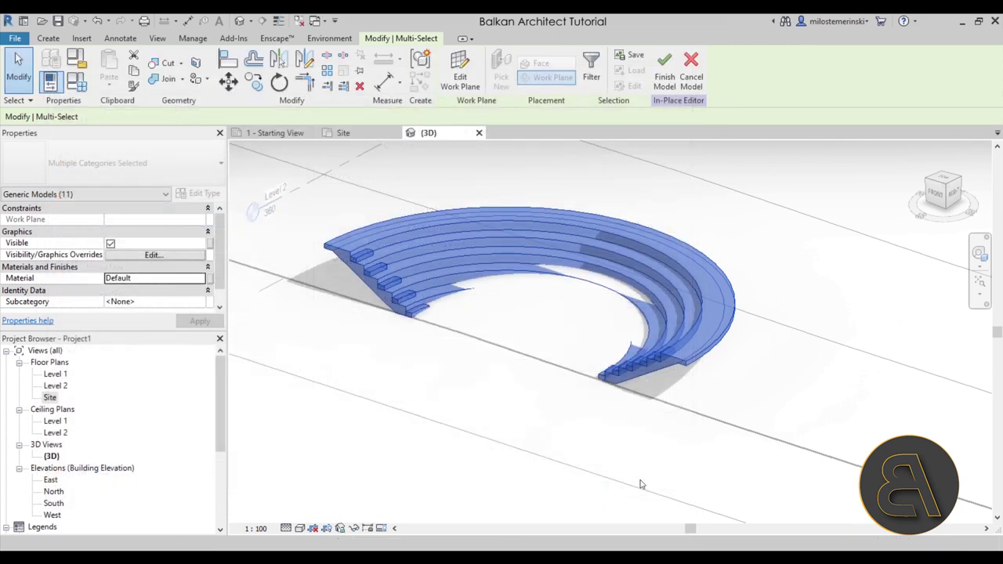
- Finish the in-place model and orbit around the completed seating sweep
key(Escape)
shift+middle_drag(524, 351, 764, 323)
click(450, 72)
shift+middle_drag(515, 363, 463, 268)
click(440, 296)
scroll(470, 282, up, 3)
mouse_move(485, 306)
shift+middle_down()
mouse_move(496, 291)
mouse_move(479, 296)
shift+middle_up()
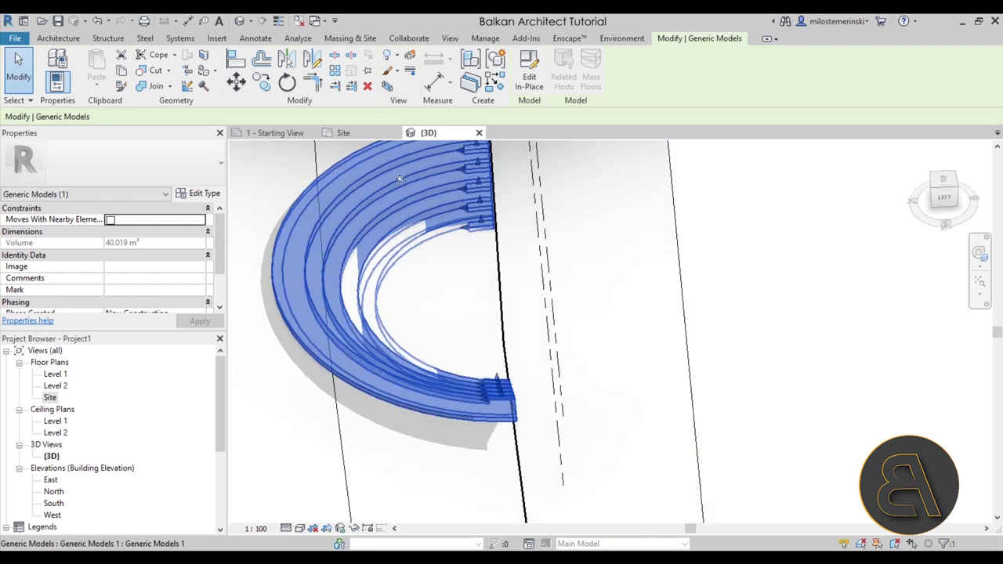
- In the Site plan, select the toposurface and enter Edit Surface mode
click(343, 133)
scroll(556, 329, down, 3)
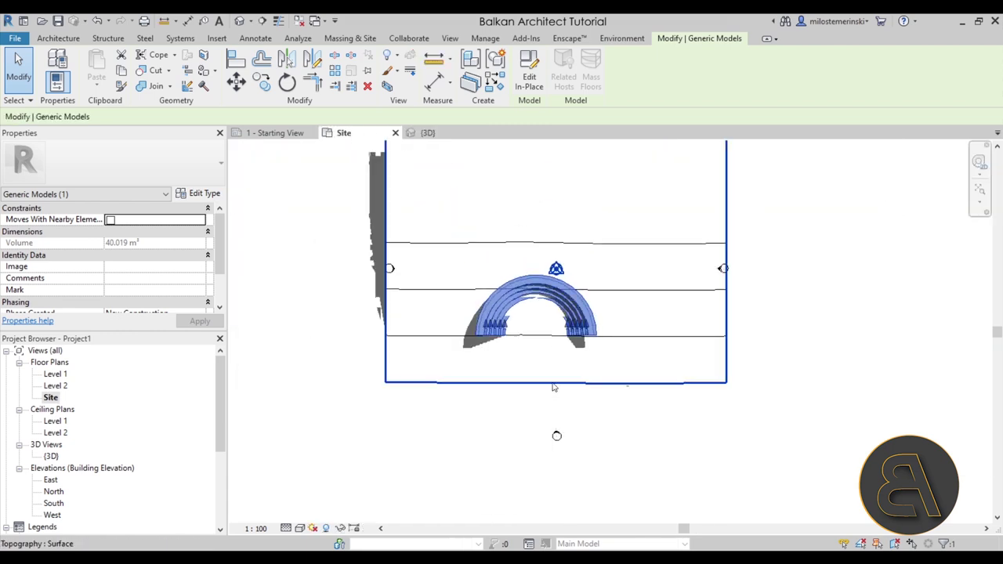
click(540, 311)
scroll(541, 311, up, 3)
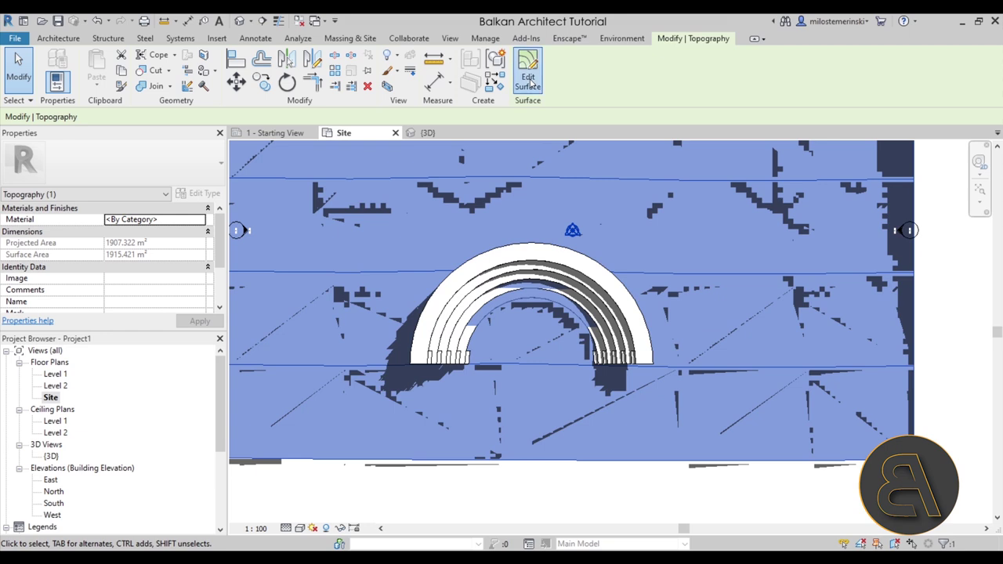
click(529, 79)
- Start placing new topography points at elevation 190.00
middle_drag(550, 385, 541, 413)
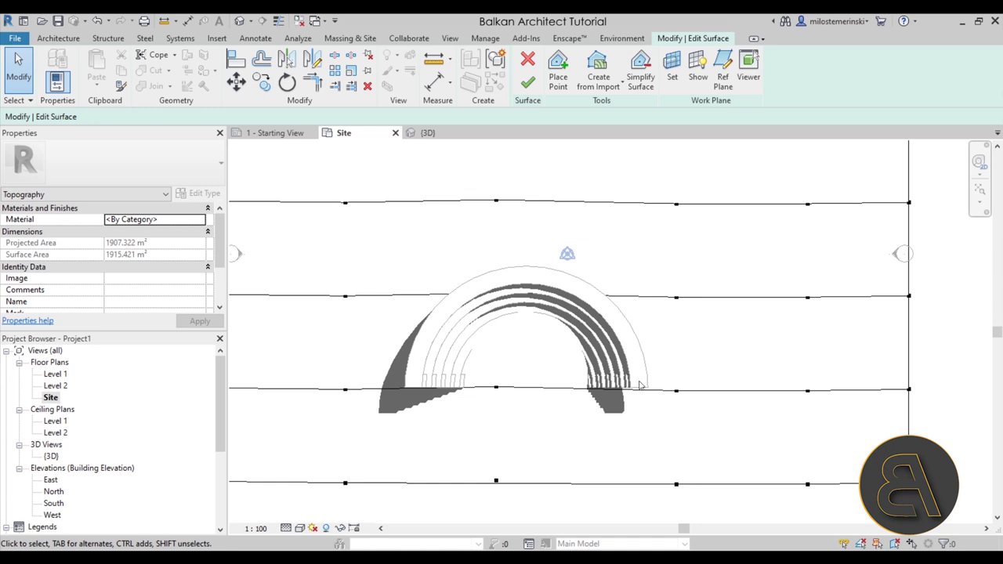
scroll(520, 365, up, 2)
middle_drag(519, 365, 481, 416)
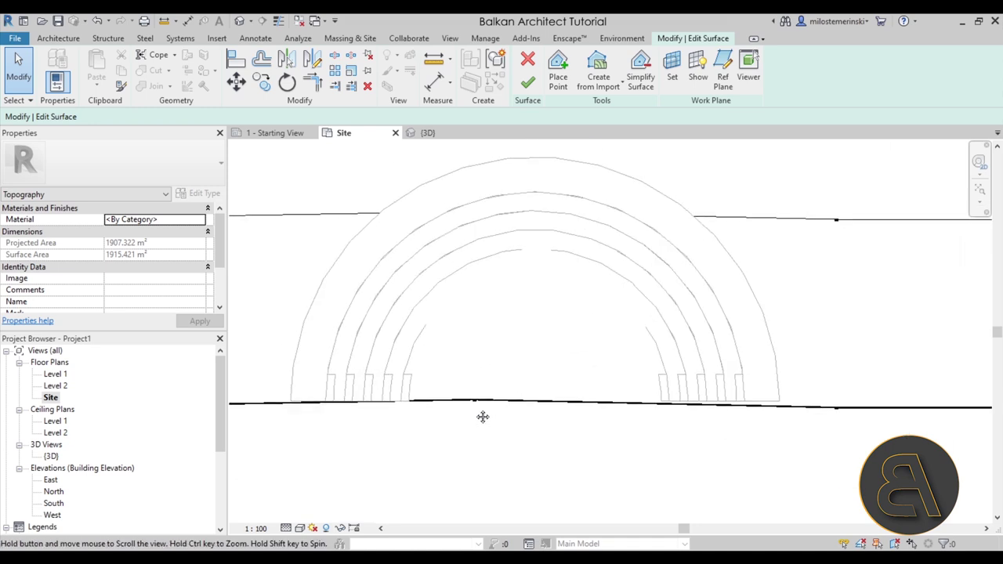
scroll(494, 385, down, 2)
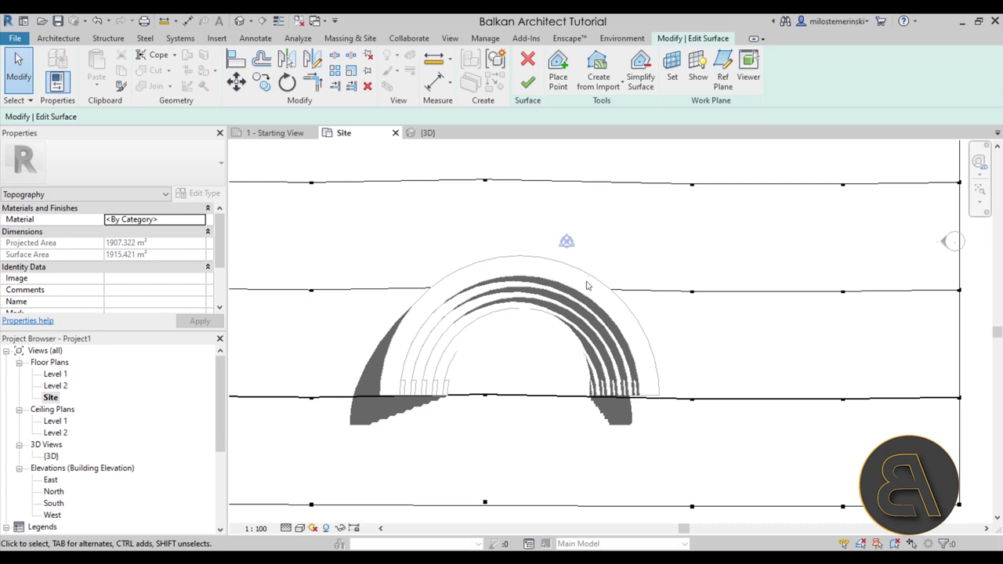
click(557, 74)
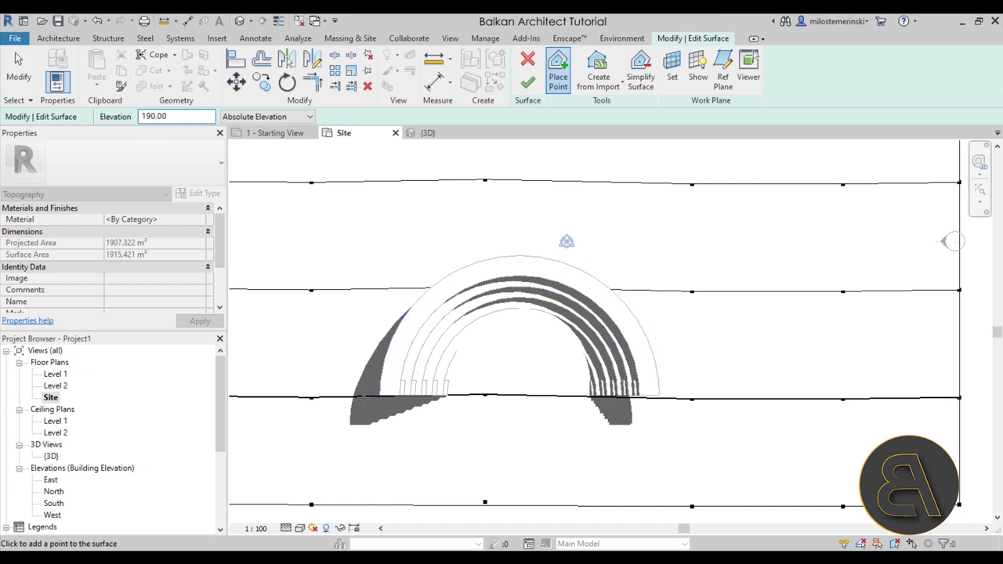
- Place elevation-190 points from the arch's left foot across the outer arc's top
scroll(396, 390, up, 3)
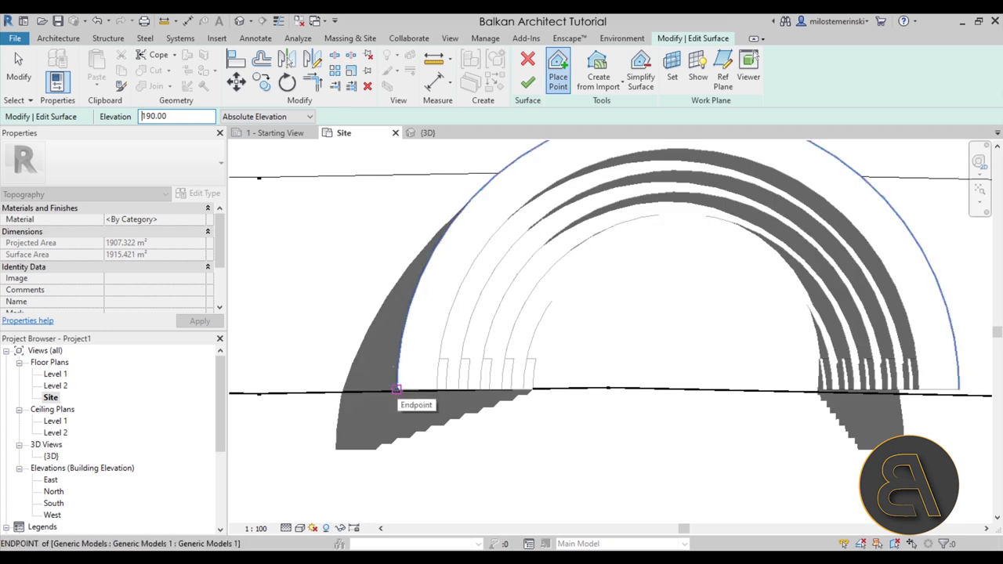
click(396, 389)
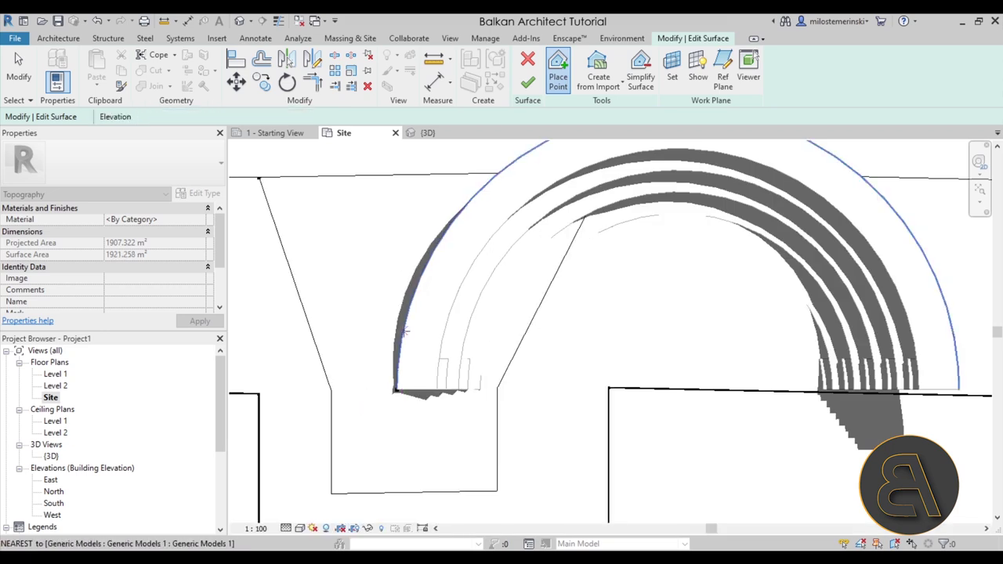
scroll(454, 217, down, 2)
middle_drag(455, 217, 344, 274)
click(327, 275)
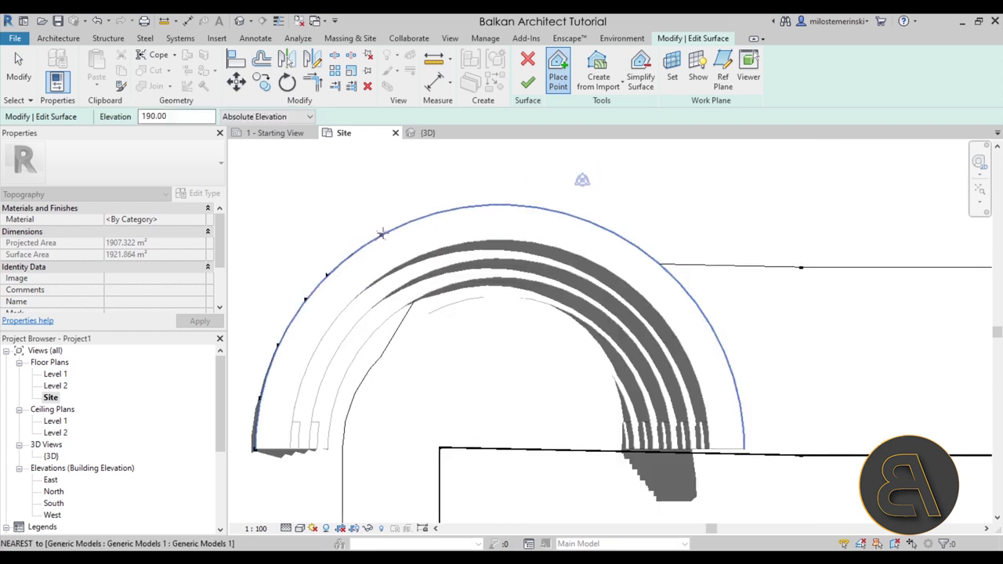
click(478, 206)
click(589, 222)
click(633, 244)
- Continue elevation-190 points down the outer arc's right side to its end
click(665, 267)
click(688, 293)
click(706, 318)
click(722, 351)
click(737, 389)
click(743, 418)
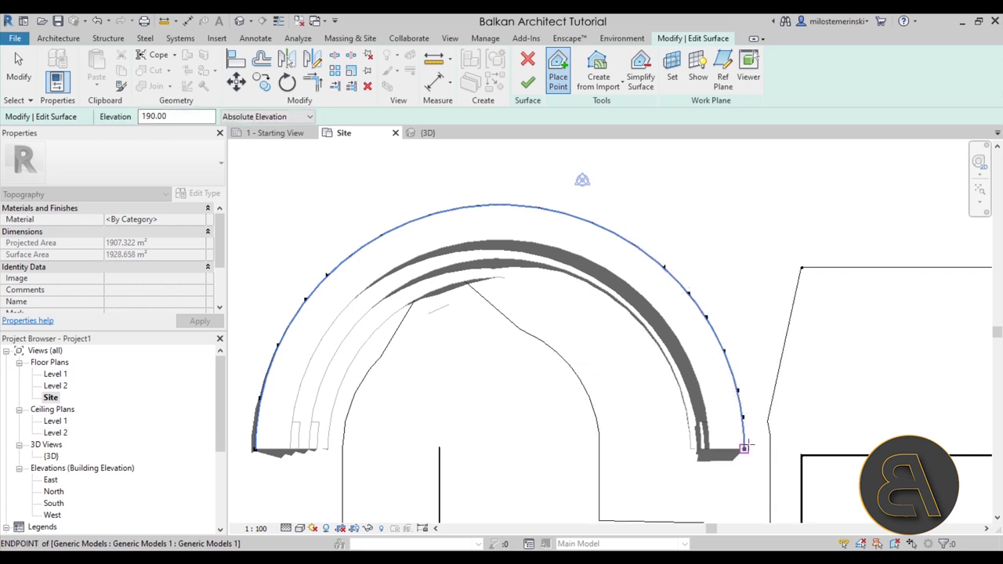
click(742, 448)
scroll(390, 150, down, 3)
scroll(390, 150, up, 1)
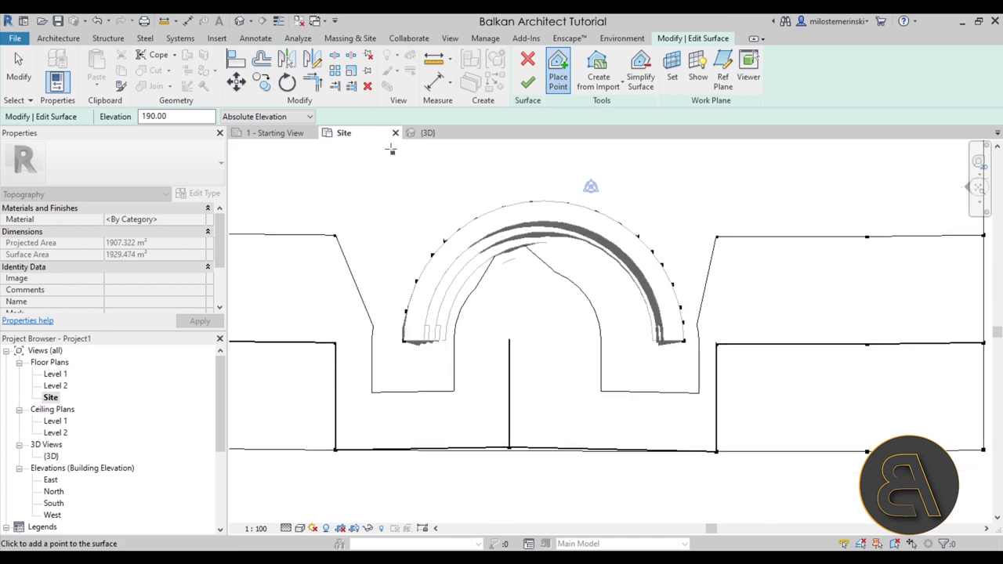
- Check the raised topography in the {3D} view, then return to the Site plan
click(427, 133)
shift+middle_drag(531, 281, 379, 376)
scroll(380, 377, up, 2)
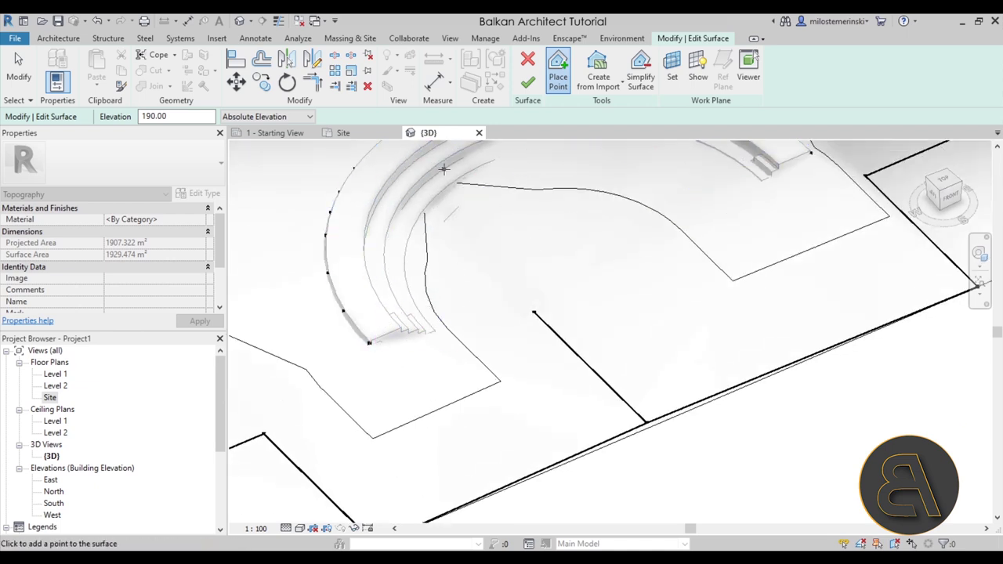
click(345, 133)
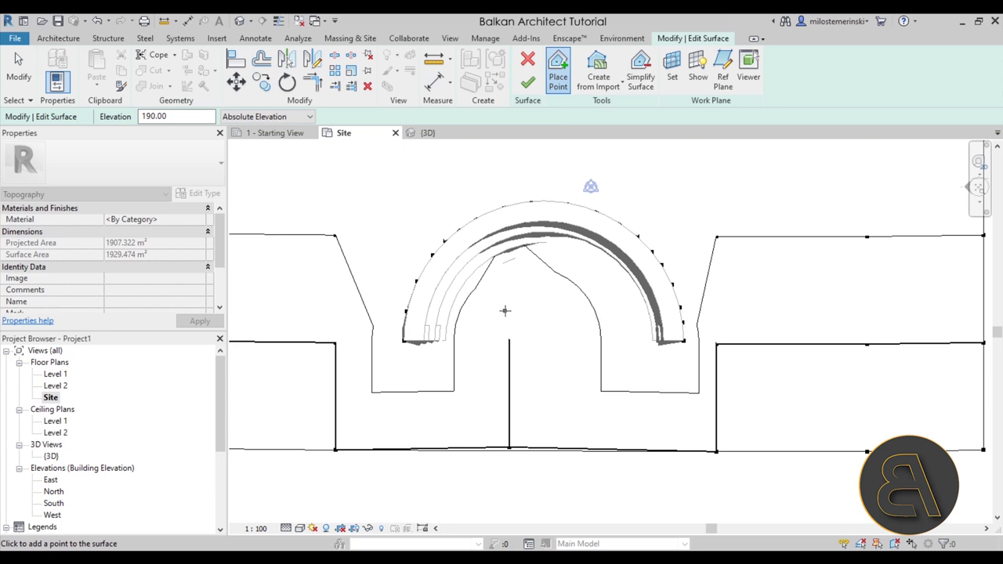
click(300, 528)
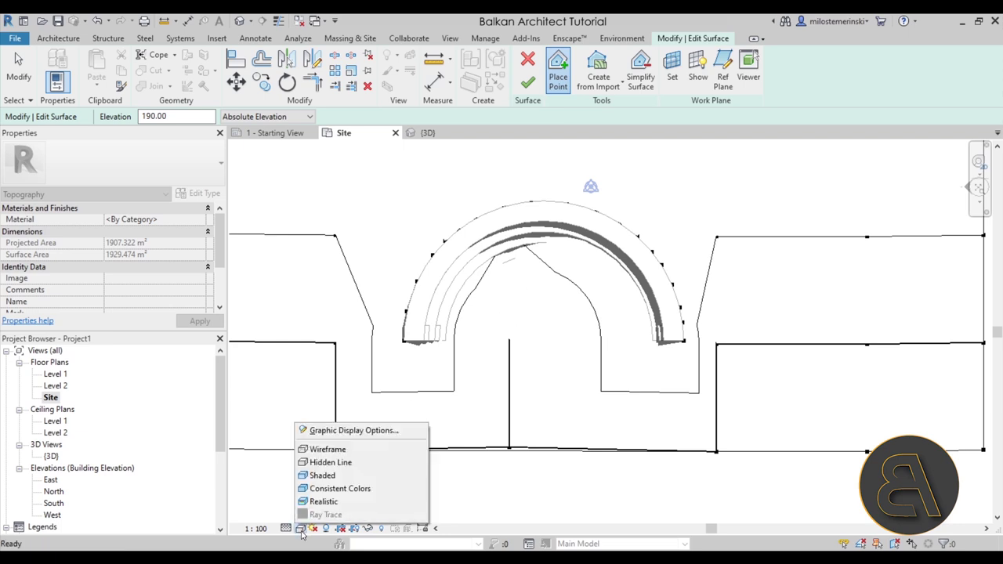
- Switch the site plan visual style to Wireframe
click(325, 450)
scroll(508, 329, up, 5)
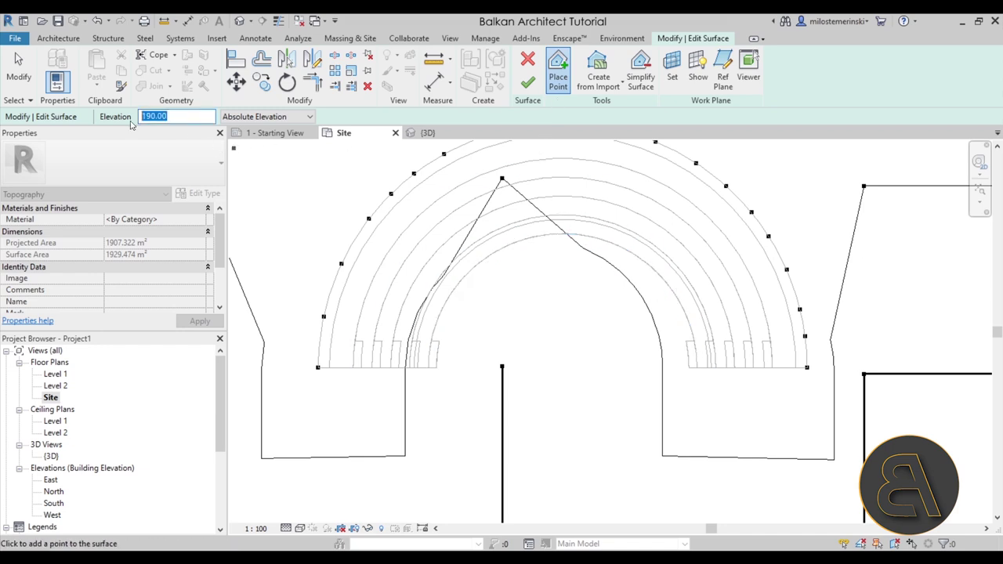
scroll(579, 384, down, 3)
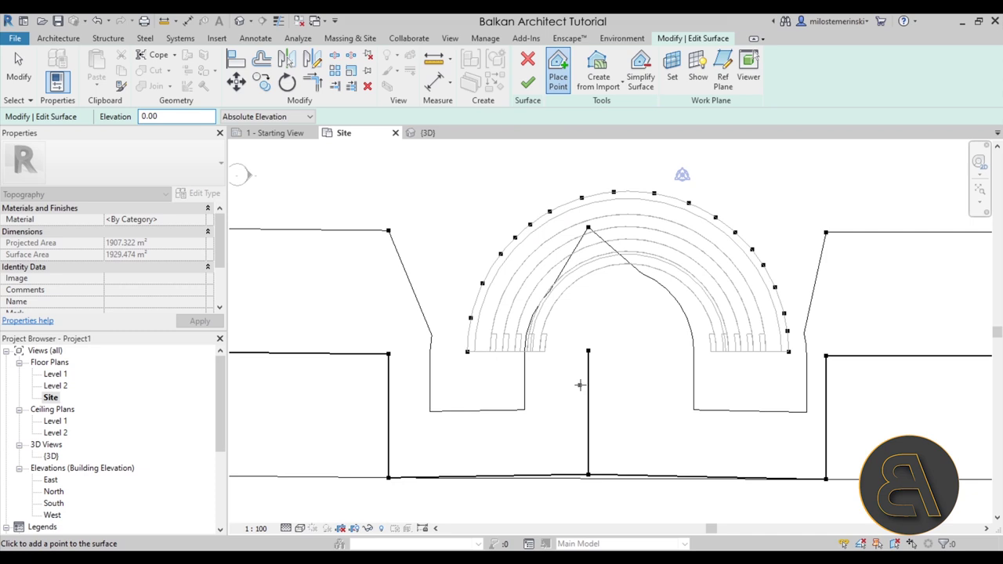
scroll(548, 338, up, 5)
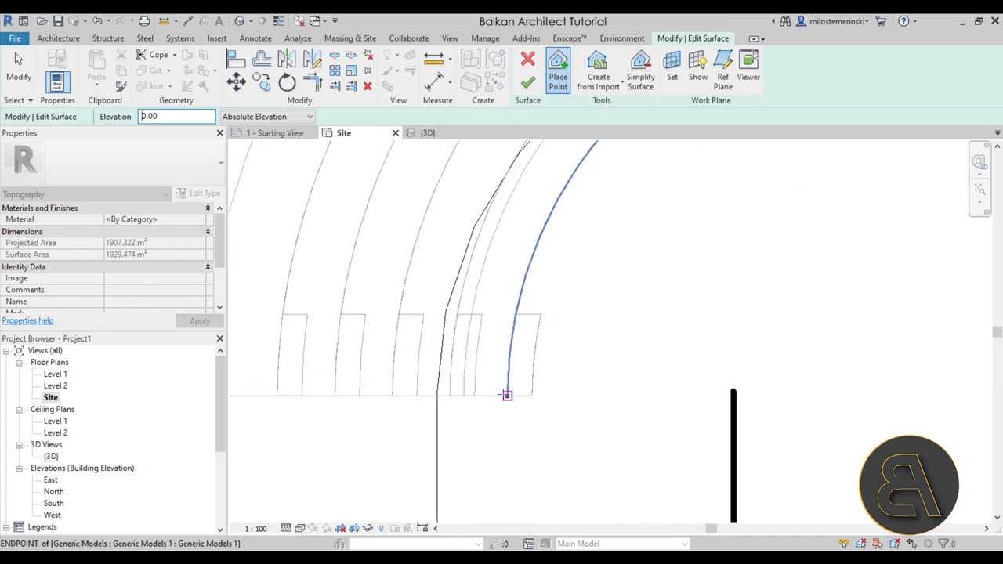
- Place elevation-0 points from the inner arc's left end up the stage arc
click(506, 394)
click(504, 337)
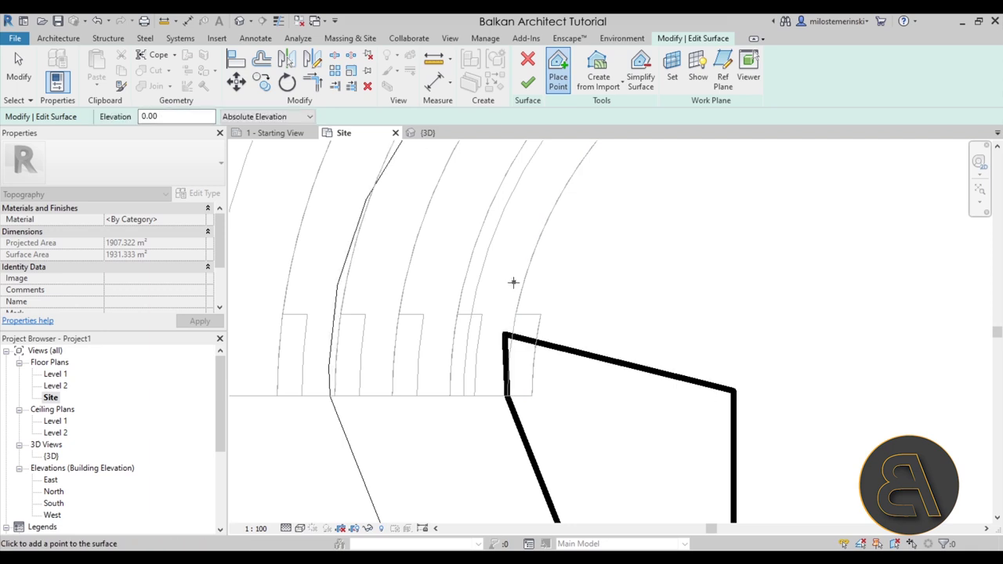
click(515, 276)
scroll(448, 438, up, 3)
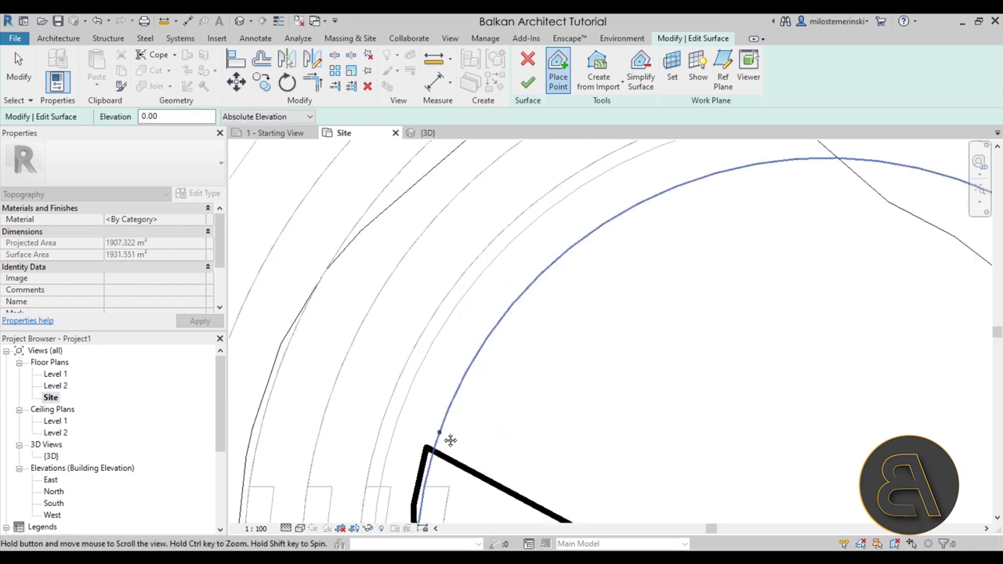
click(469, 353)
click(540, 262)
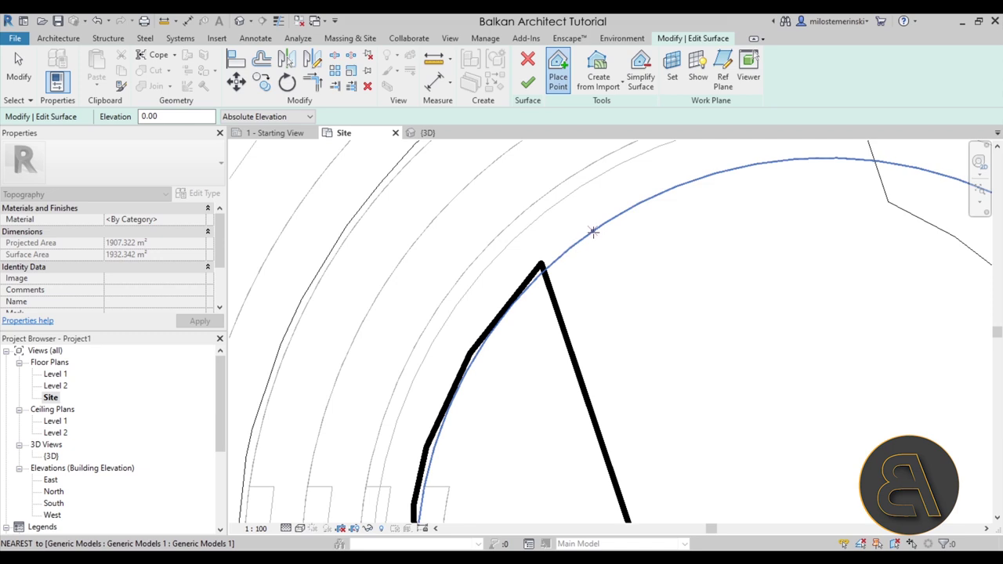
click(624, 206)
- Continue elevation-0 points over the inner arc's crown and down to its right end
middle_drag(750, 195, 425, 298)
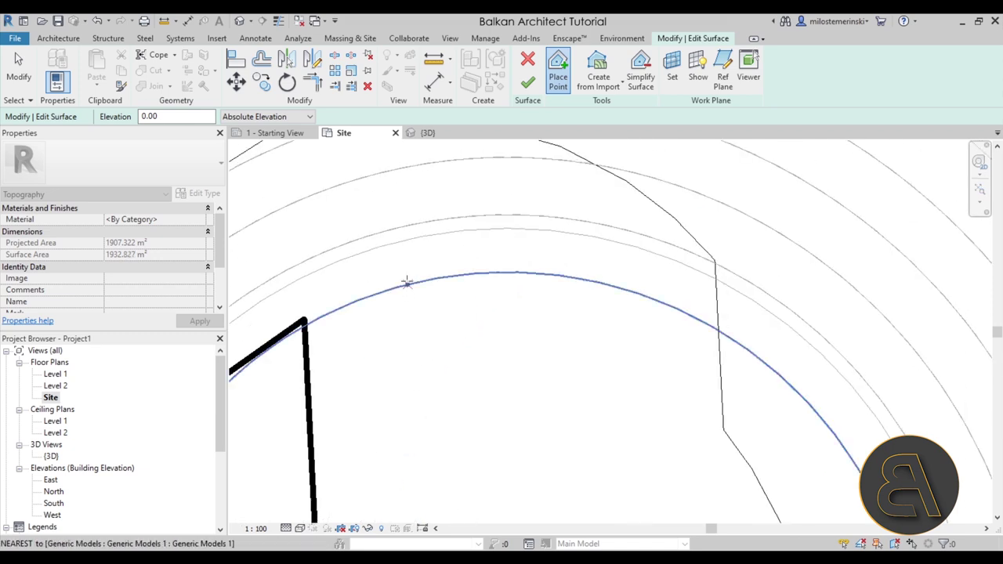
click(407, 277)
click(529, 269)
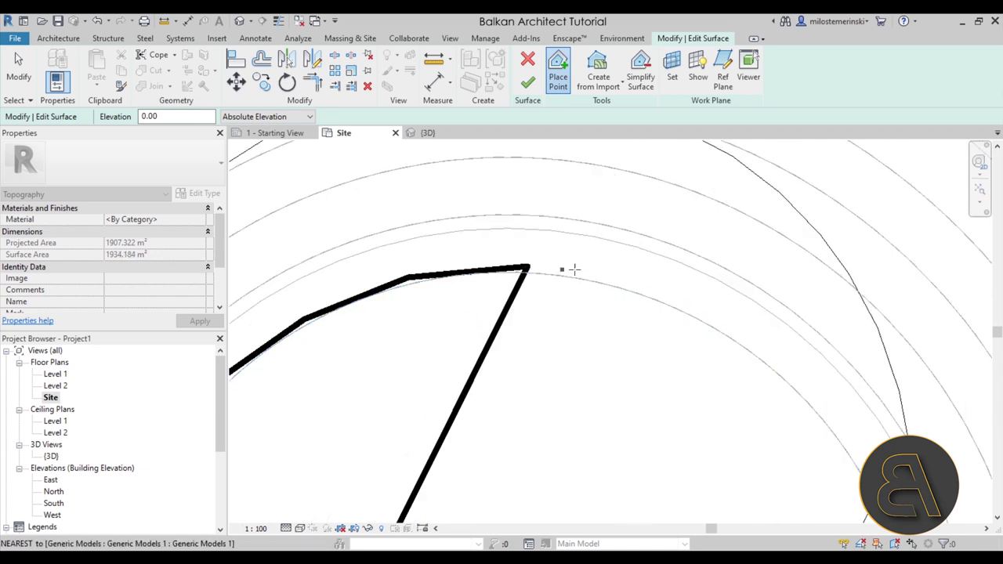
click(622, 282)
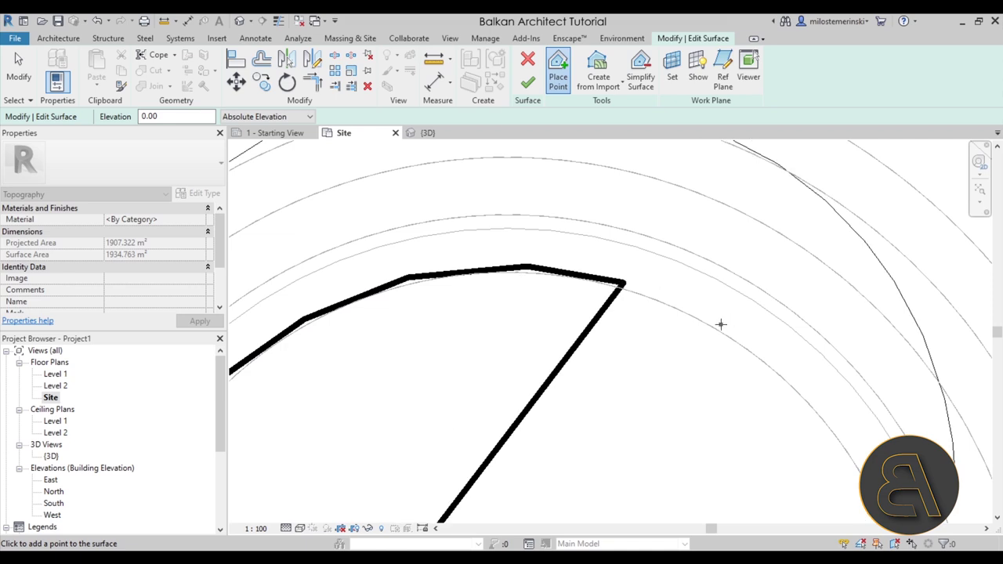
click(721, 323)
click(795, 380)
middle_drag(884, 466, 618, 282)
click(585, 271)
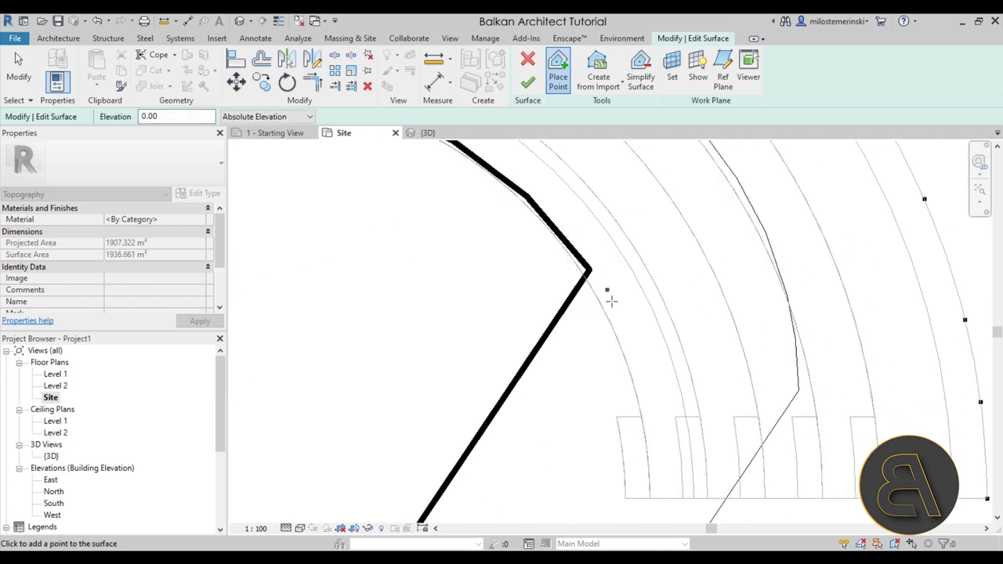
click(627, 345)
click(648, 410)
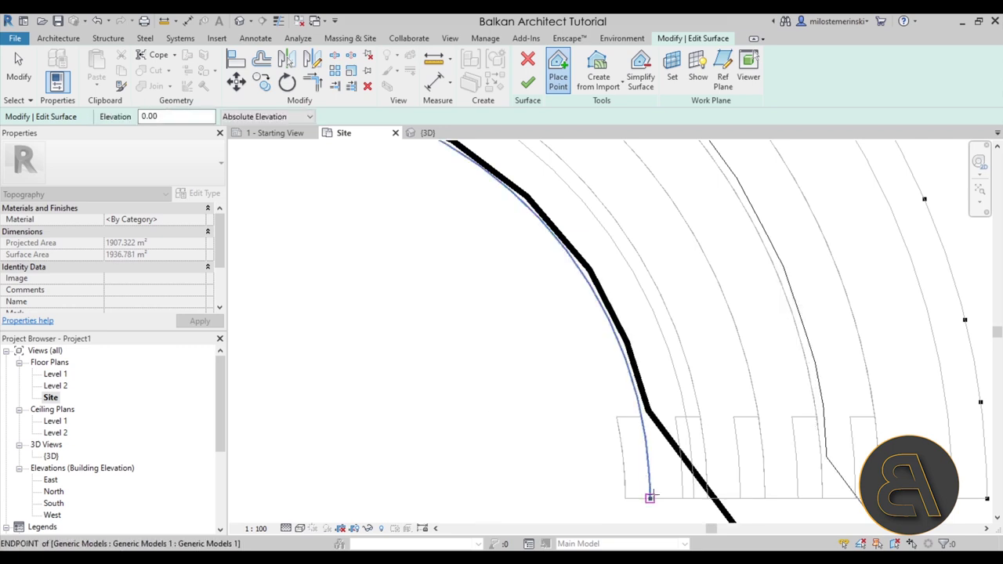
click(649, 498)
- Reframe the whole arch in plan and undo the last surface point
scroll(649, 497, down, 5)
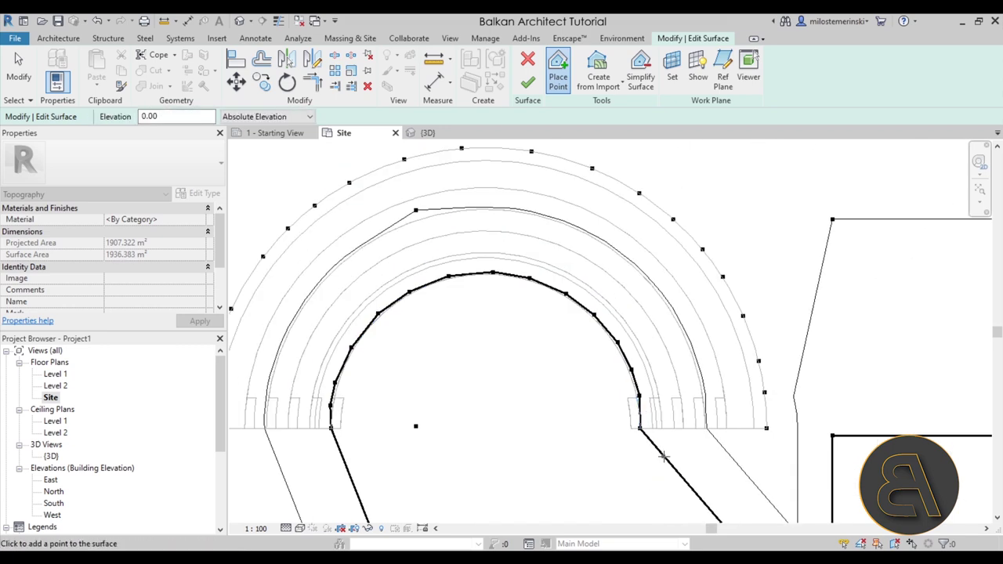
middle_drag(674, 523, 781, 413)
scroll(476, 414, down, 3)
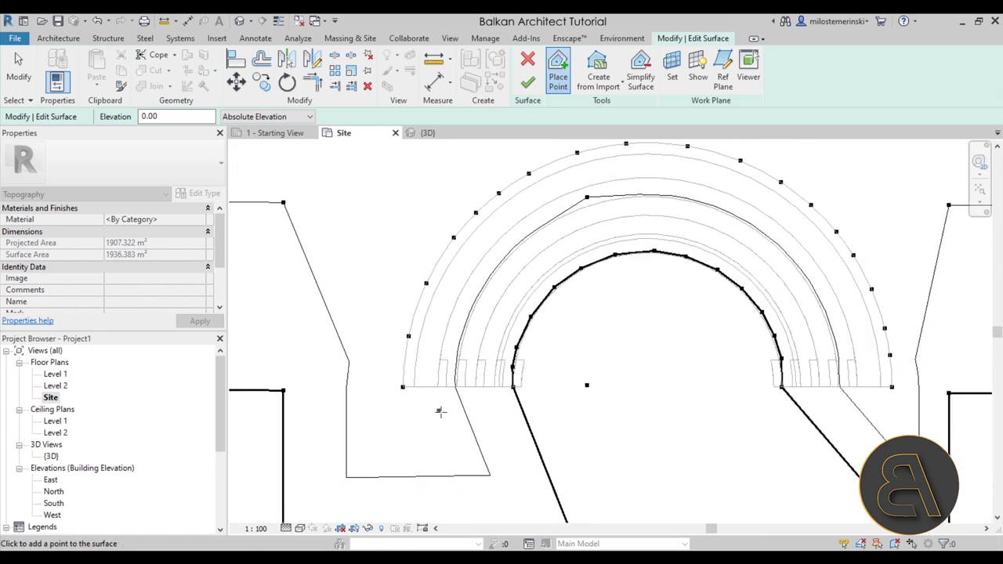
middle_drag(441, 410, 456, 305)
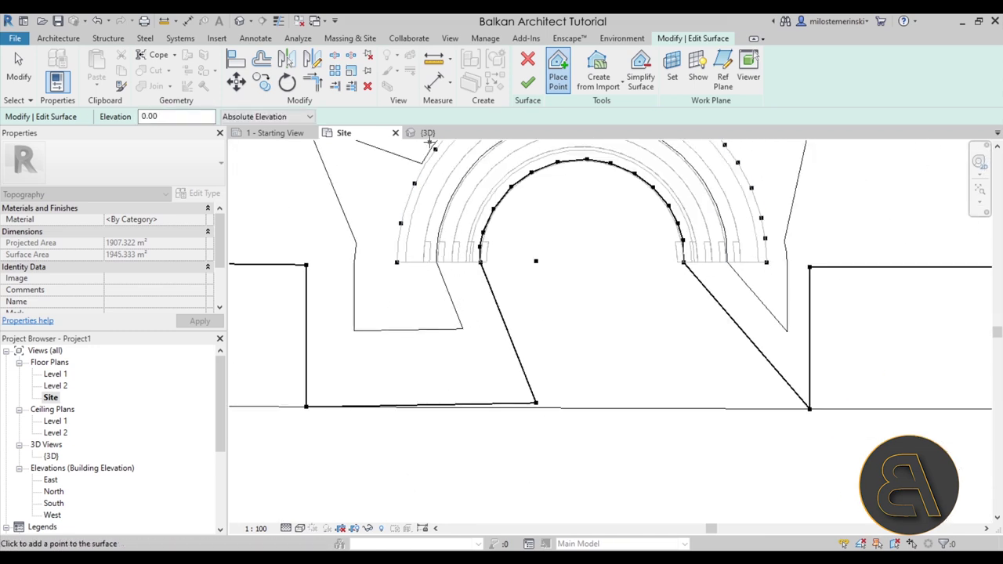
middle_drag(430, 141, 442, 245)
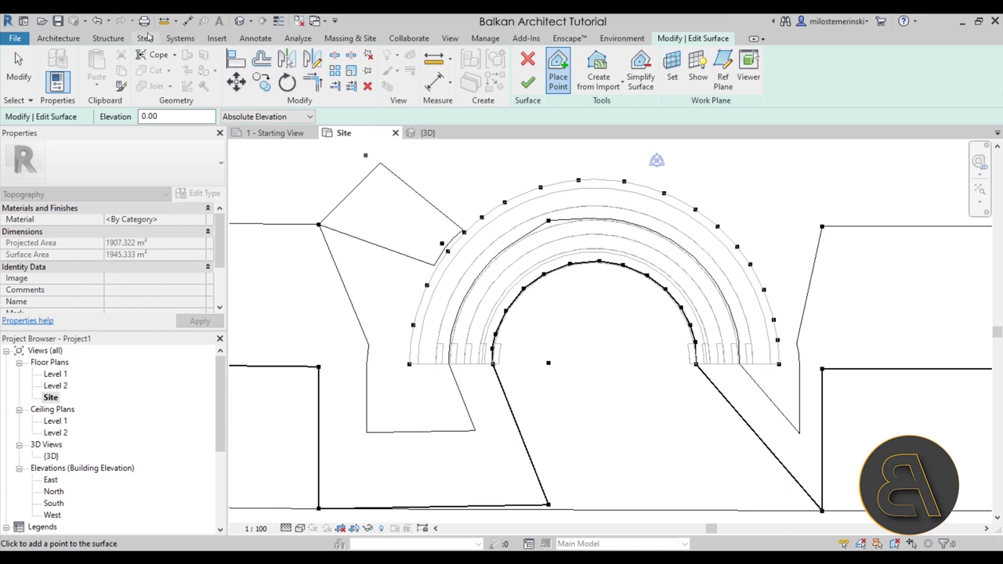
click(102, 26)
- Inspect the topography from a low angle in 3D, then return to the Site plan
click(427, 133)
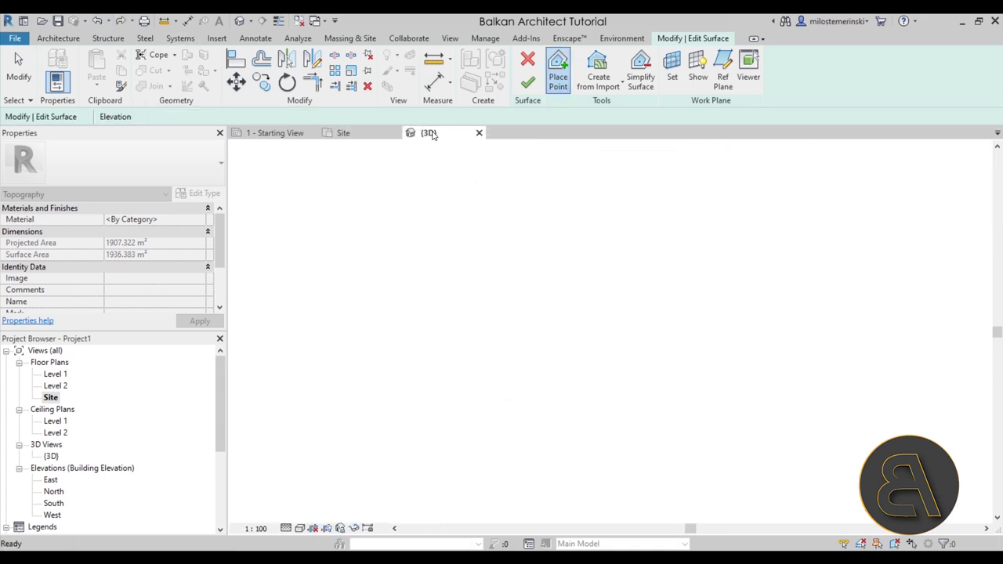
shift+middle_drag(559, 340, 435, 432)
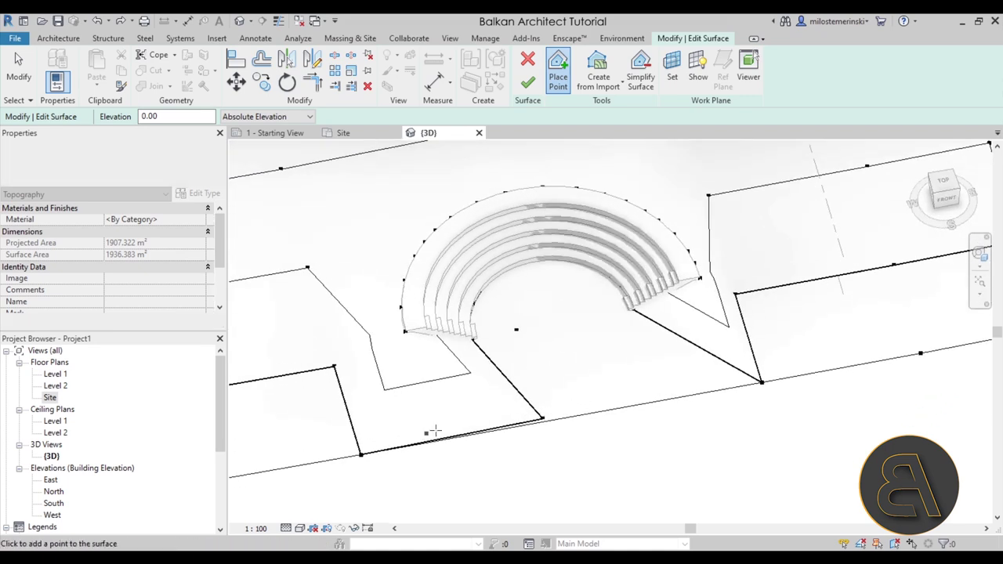
click(344, 133)
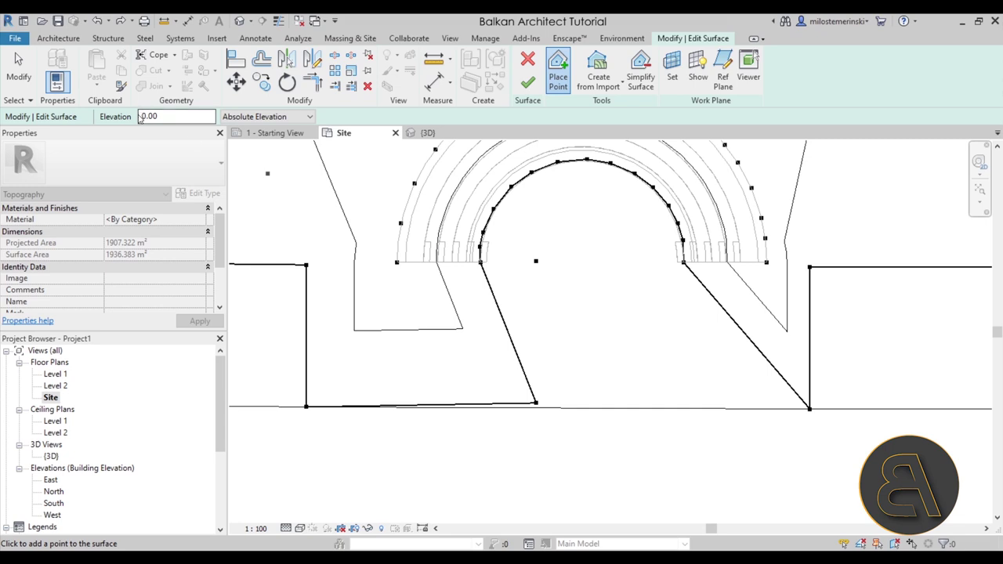
- Add elevation-0 points along the left and right contours in front of the seating
click(482, 284)
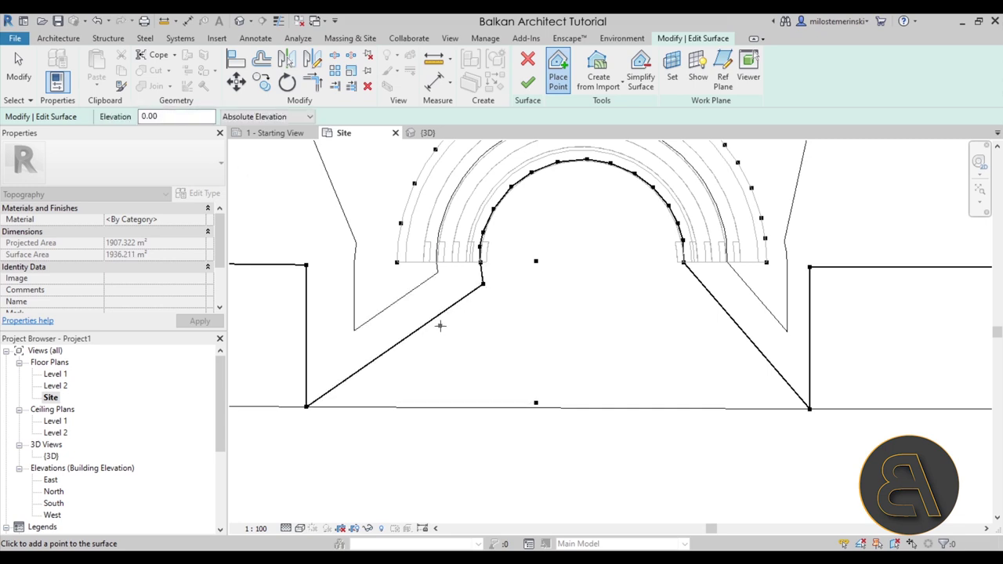
click(387, 340)
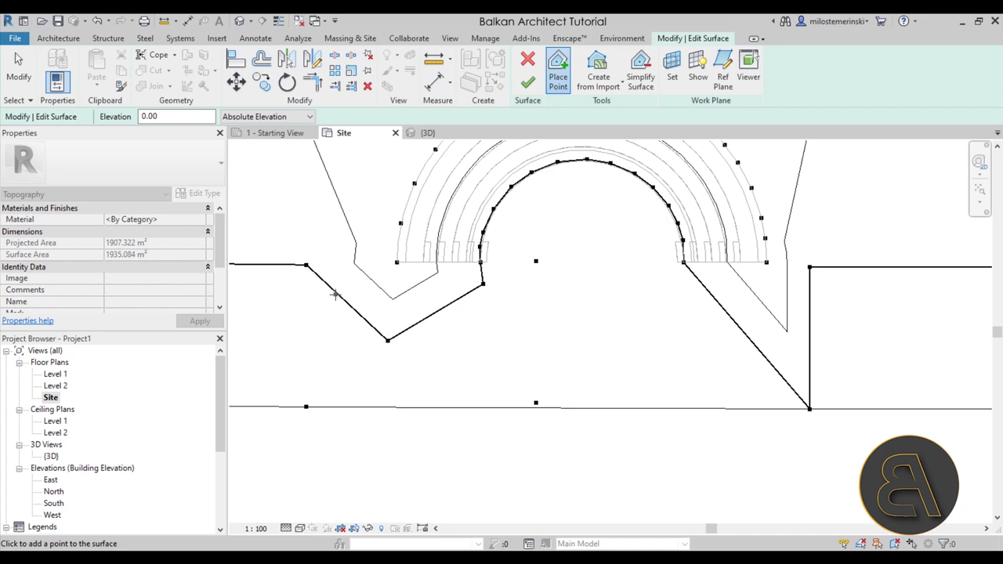
scroll(463, 353, down, 1)
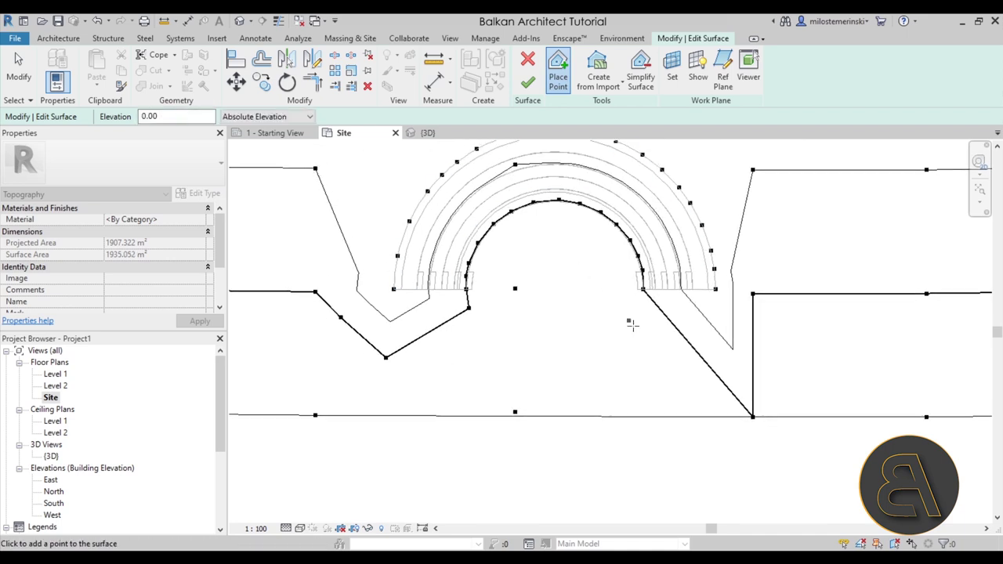
click(701, 348)
click(738, 337)
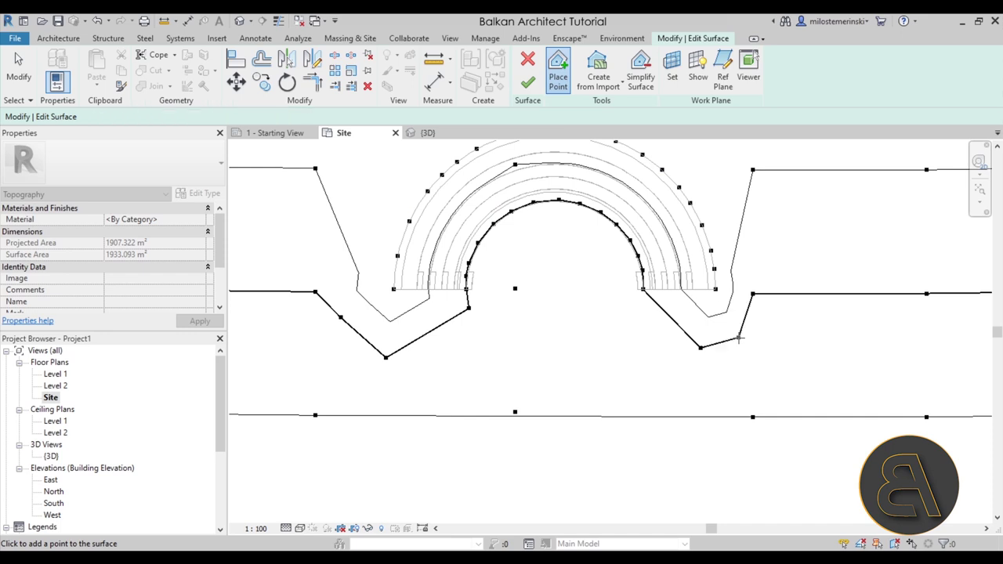
click(439, 338)
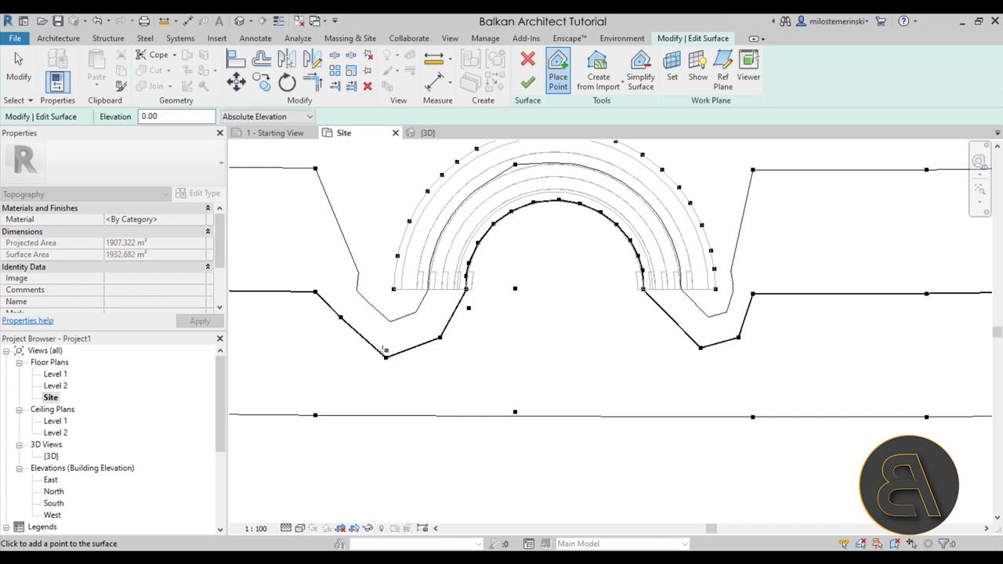
key(Escape)
- Orbit around the amphitheatre in the {3D} view to check the surface
click(427, 133)
shift+middle_drag(486, 165, 703, 362)
scroll(644, 197, up, 3)
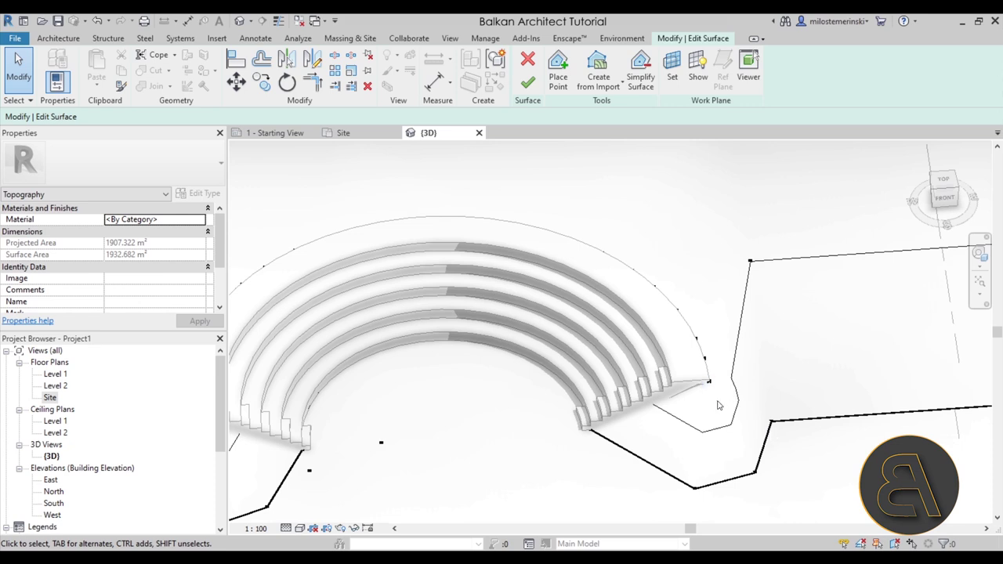
scroll(717, 404, down, 4)
- Back in the Site plan, drag left contour points to reshape and smooth that line
shift+middle_drag(718, 404, 409, 188)
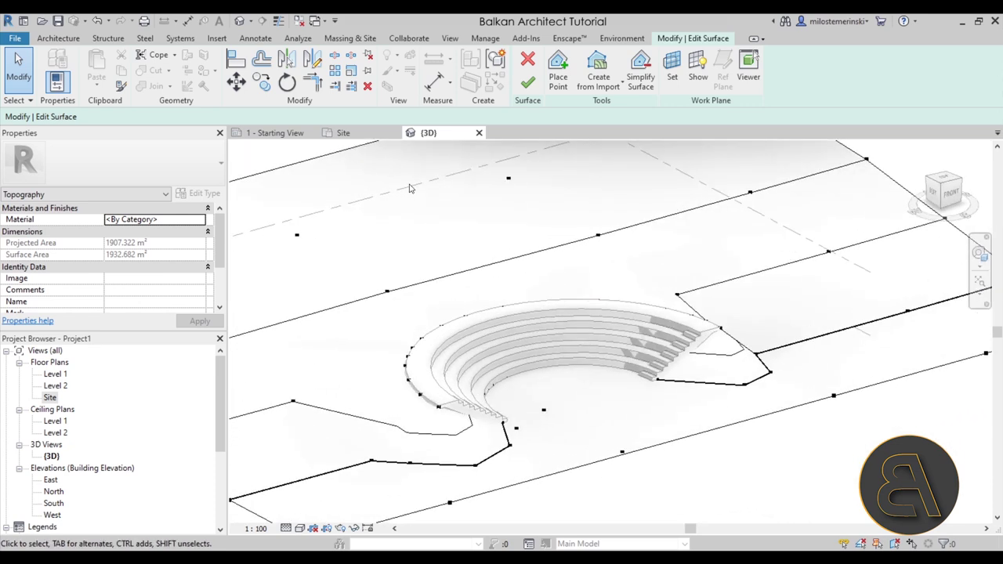
click(344, 132)
scroll(481, 340, down, 2)
scroll(468, 324, up, 5)
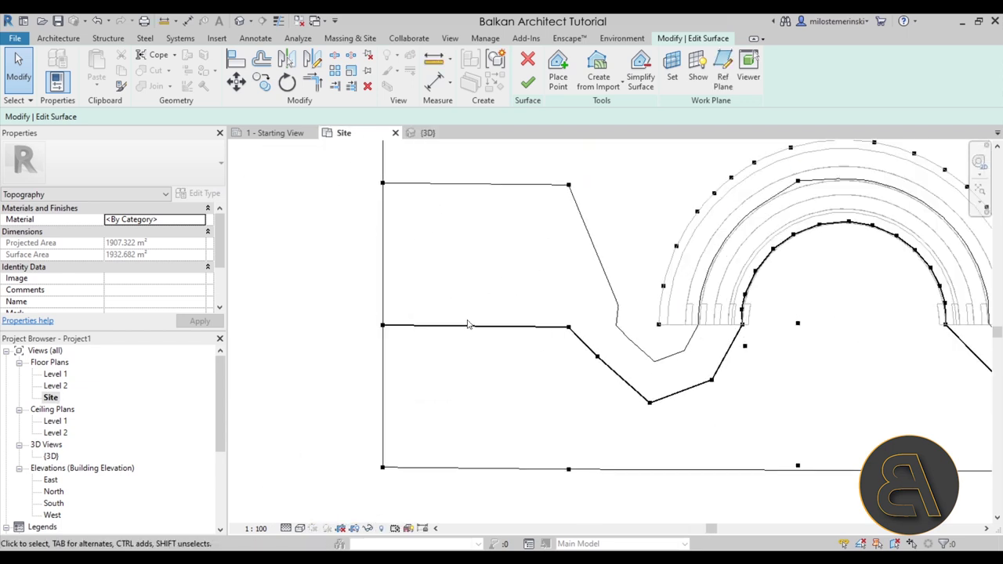
click(569, 327)
drag(569, 327, 526, 345)
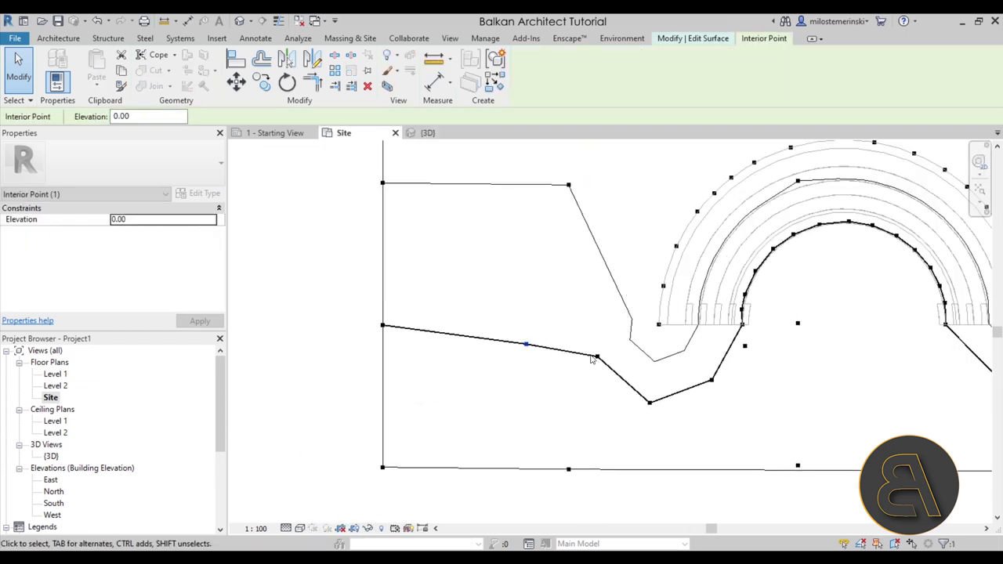
drag(589, 372, 537, 358)
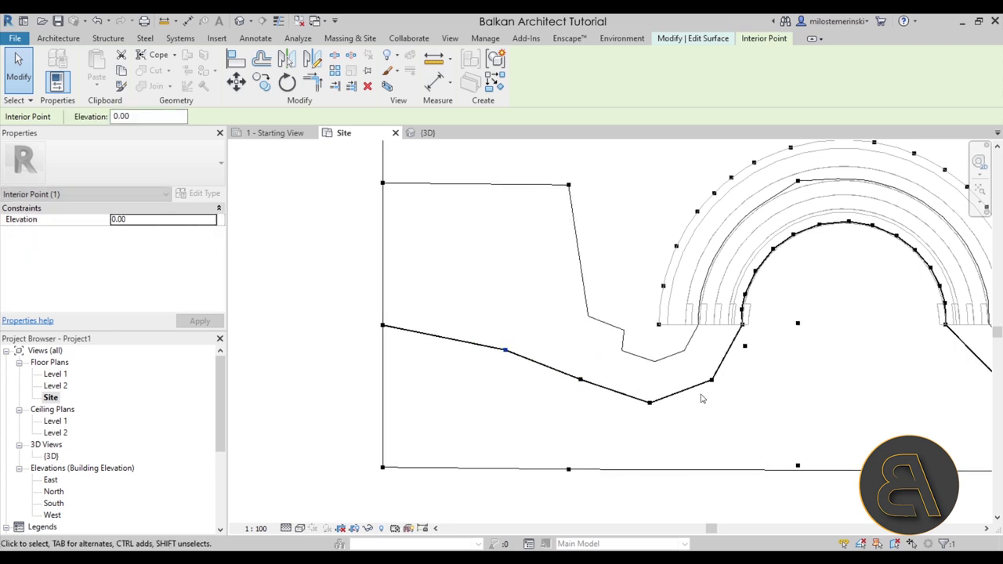
scroll(700, 399, down, 1)
middle_drag(700, 399, 369, 305)
key(Escape)
- Drag points on the right and elevation-100 contour lines to reshape them
drag(626, 244, 674, 269)
drag(614, 289, 637, 302)
mouse_move(675, 269)
mouse_down()
mouse_move(717, 270)
mouse_move(694, 270)
mouse_up()
middle_drag(613, 265, 640, 321)
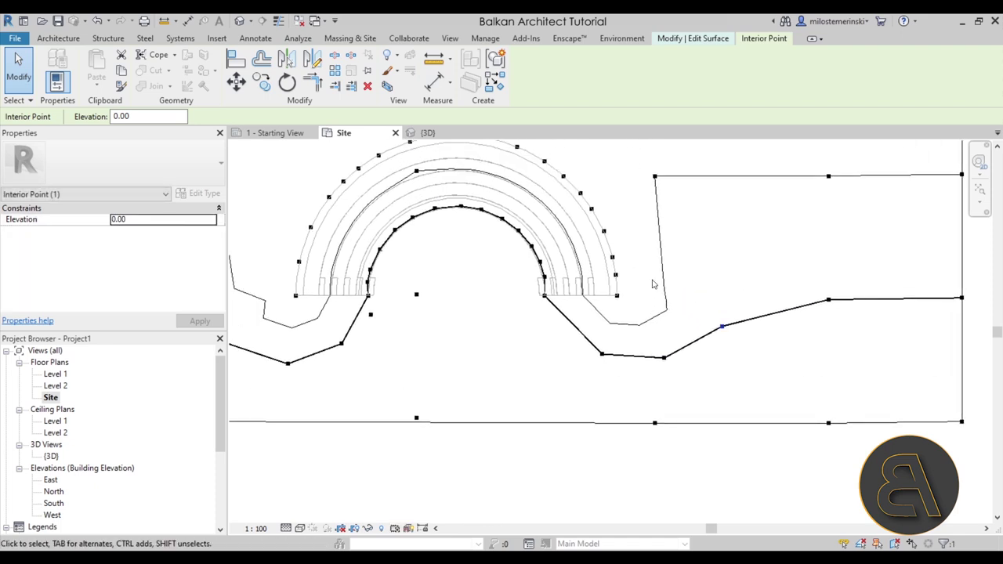
middle_drag(654, 236, 659, 318)
drag(658, 257, 747, 256)
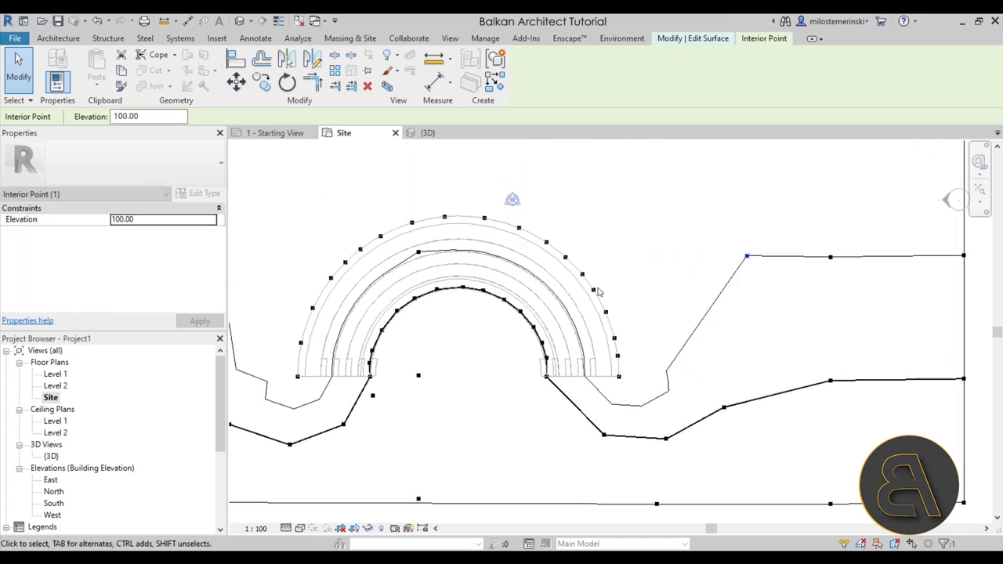
- Pull the left contour corner point left and lower two right-side contour points
middle_drag(311, 280, 568, 279)
drag(474, 256, 399, 255)
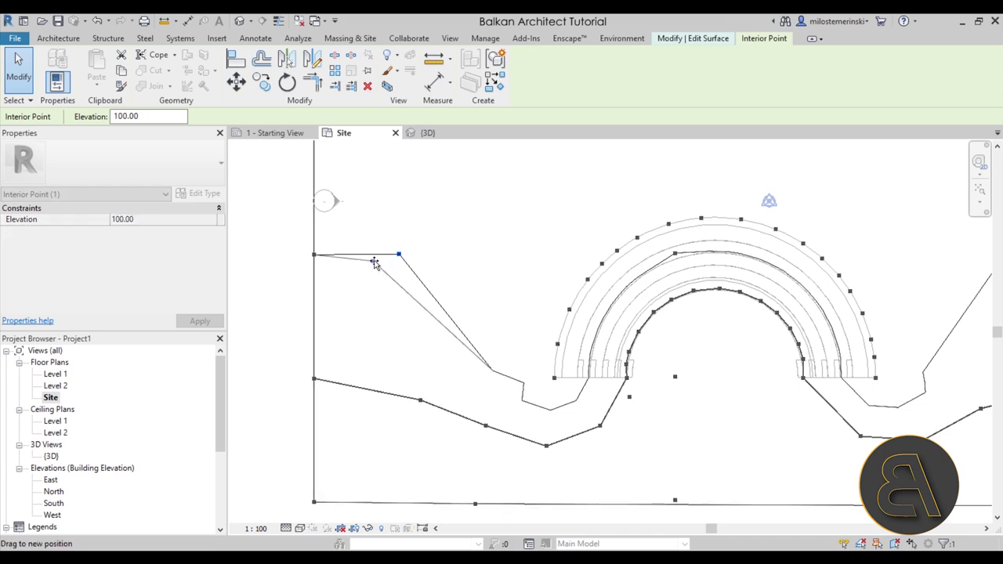
middle_drag(908, 330, 670, 311)
drag(757, 244, 768, 289)
drag(846, 245, 854, 264)
middle_click(759, 327)
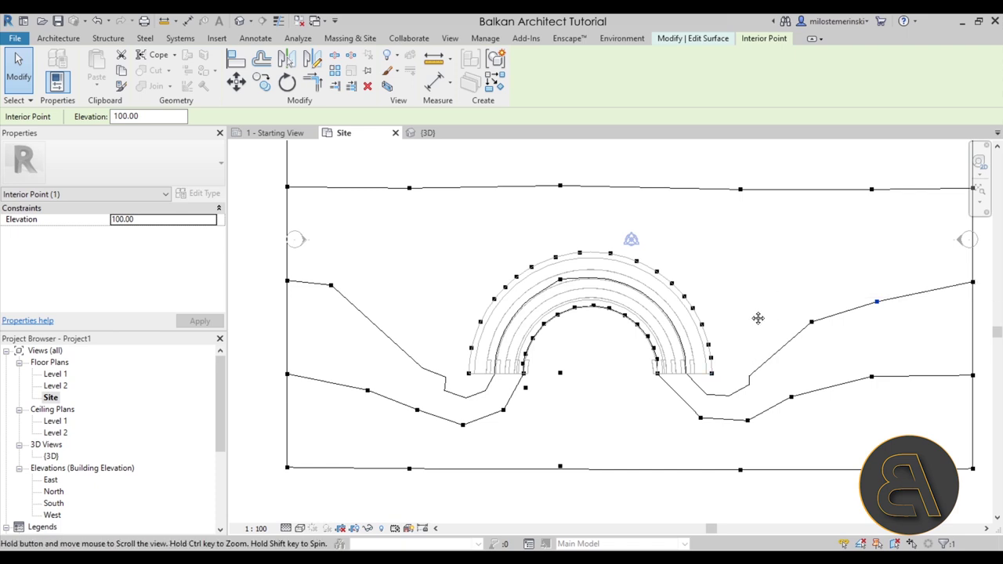
middle_drag(757, 319, 729, 306)
- Lower the elevation-200 top contour points into a V toward the seating
drag(380, 178, 384, 256)
drag(532, 174, 532, 198)
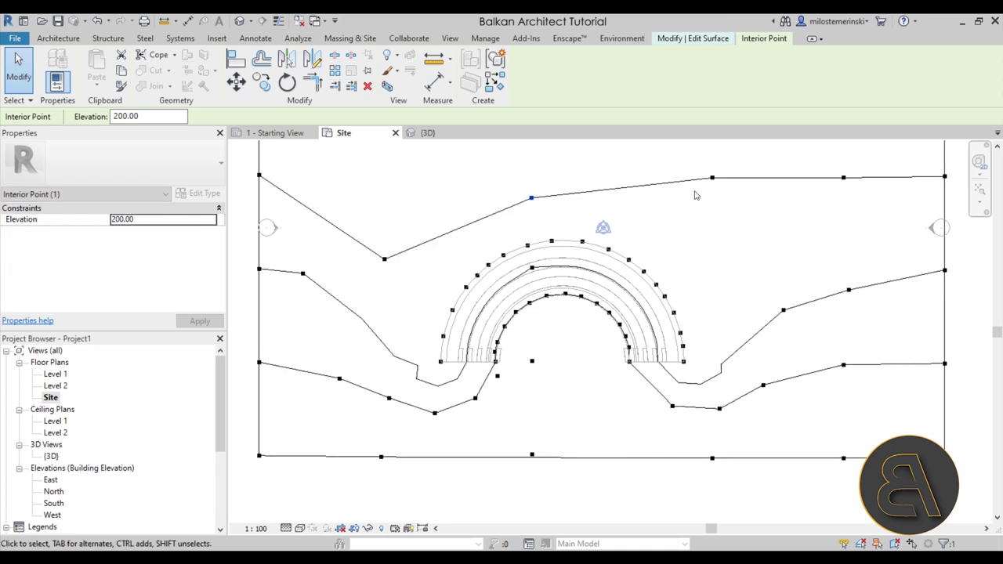
drag(711, 178, 688, 235)
drag(844, 179, 838, 201)
click(347, 170)
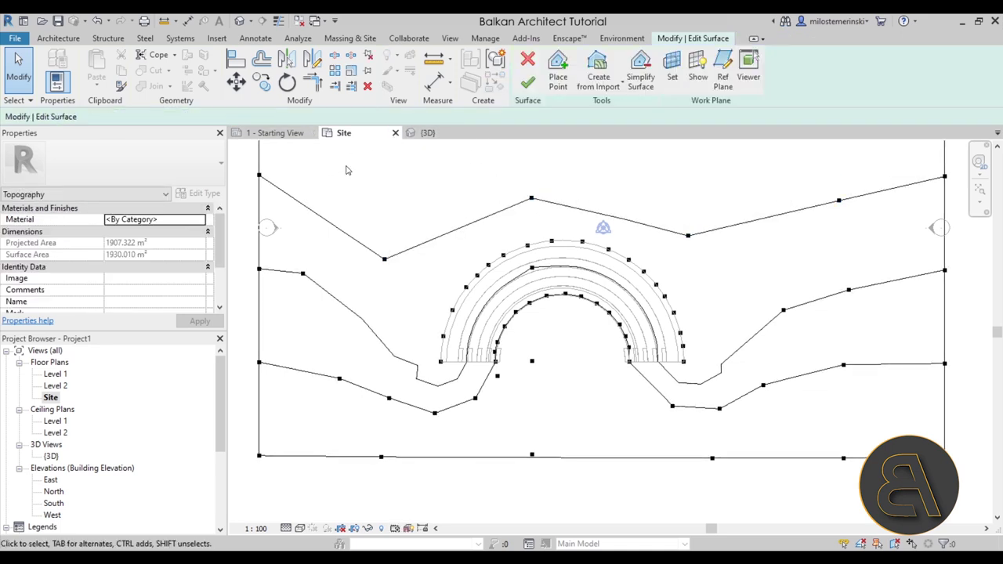
- Place elevation-190 points left of, above and right of the seating arc
click(557, 84)
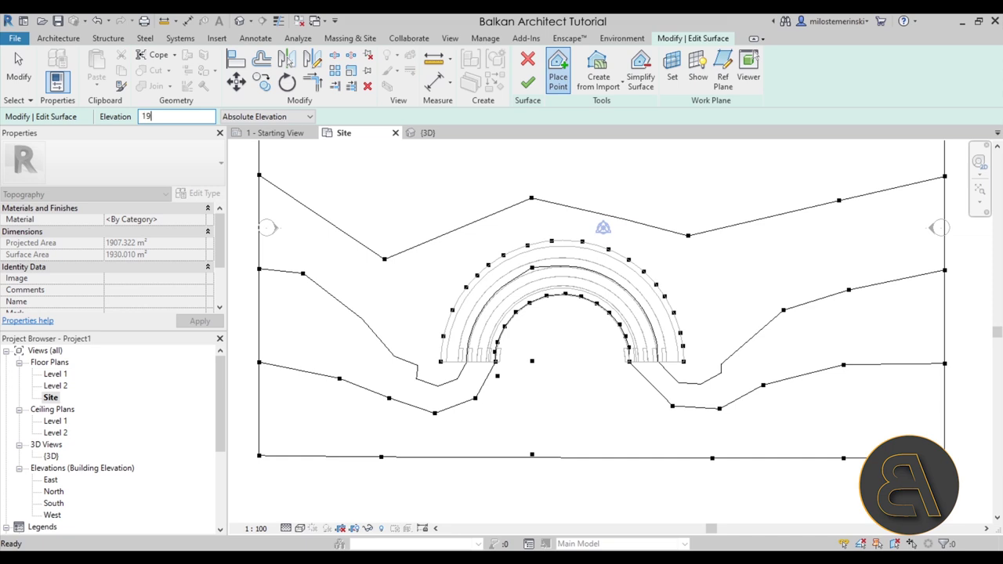
scroll(385, 368, up, 3)
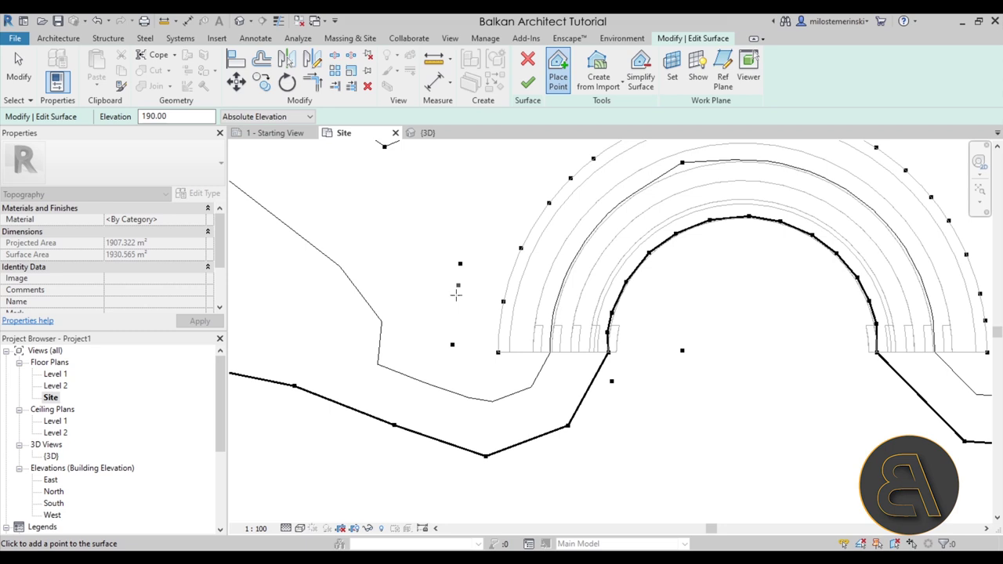
scroll(455, 295, down, 2)
click(426, 211)
click(591, 192)
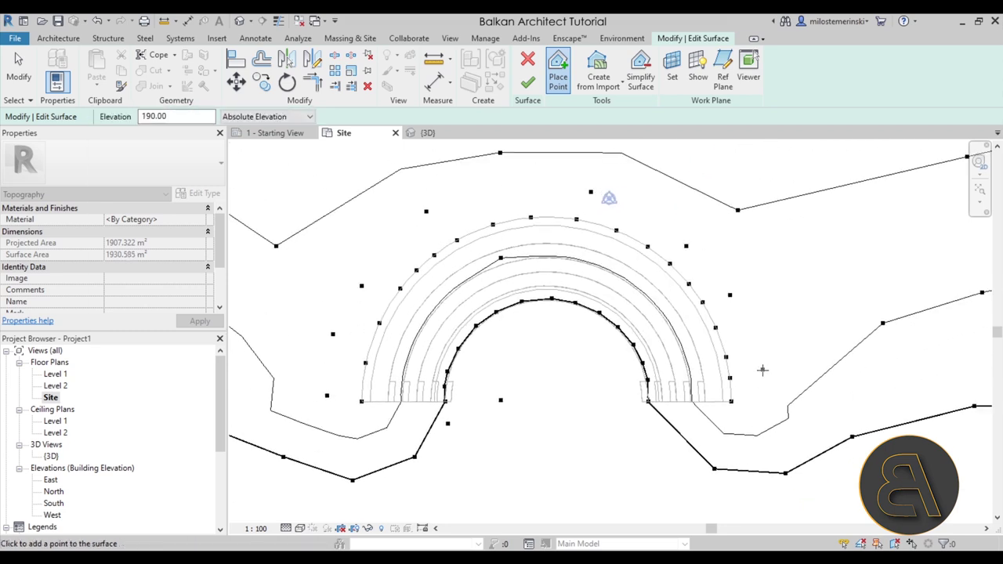
click(772, 402)
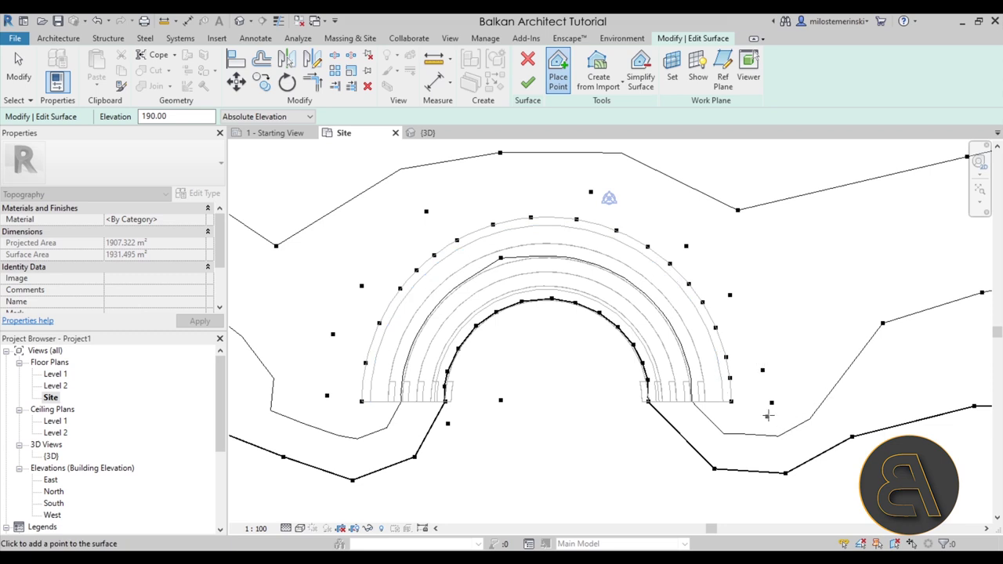
- Orbit the {3D} view low to see the terrain wrapping the stepped seating
scroll(771, 413, up, 3)
scroll(732, 274, down, 3)
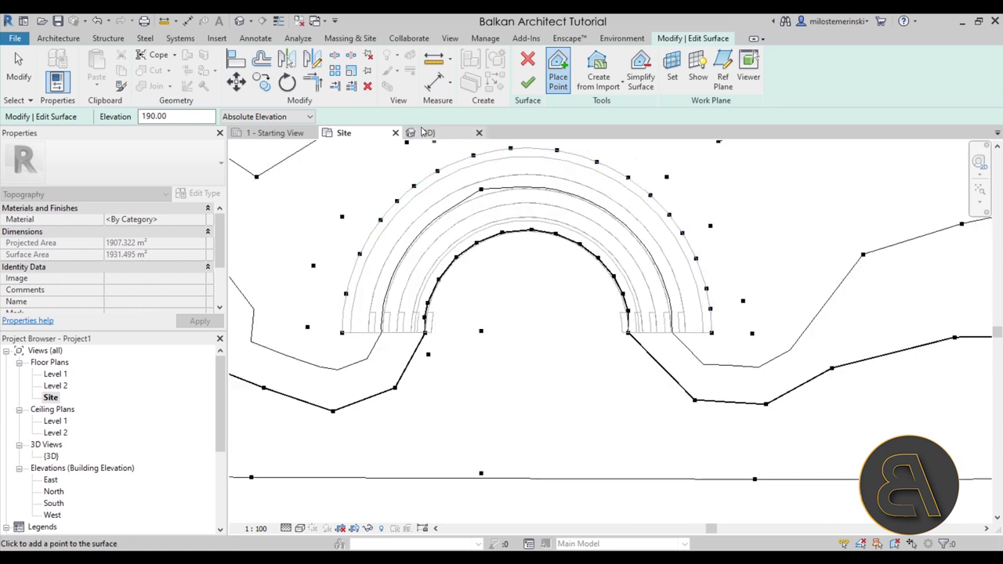
click(423, 132)
shift+middle_drag(703, 287, 453, 398)
- Stop placing points and drag the seating-end surface point left to close the surface gap
scroll(419, 365, up, 5)
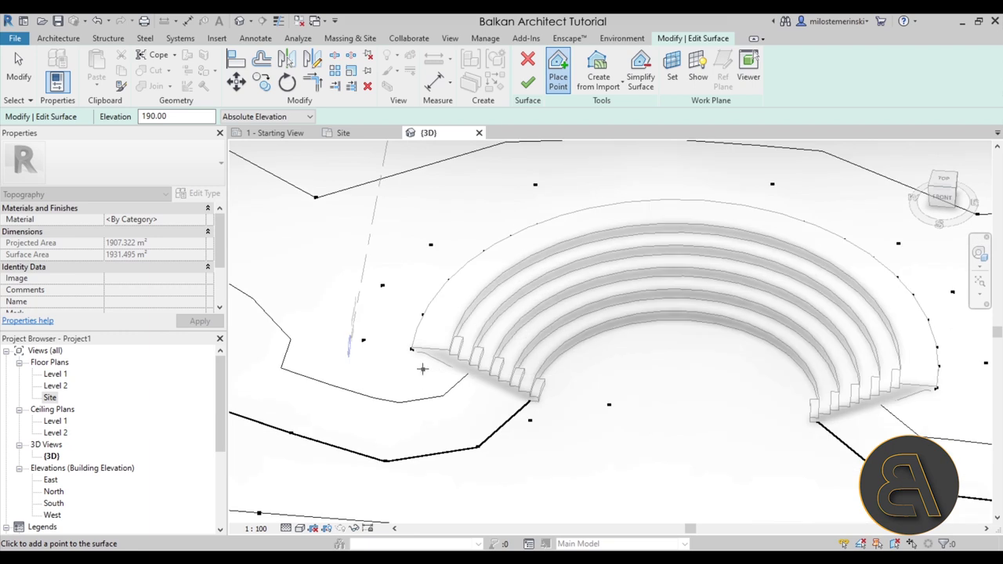
key(Escape)
shift+middle_drag(697, 386, 671, 314)
scroll(854, 268, up, 5)
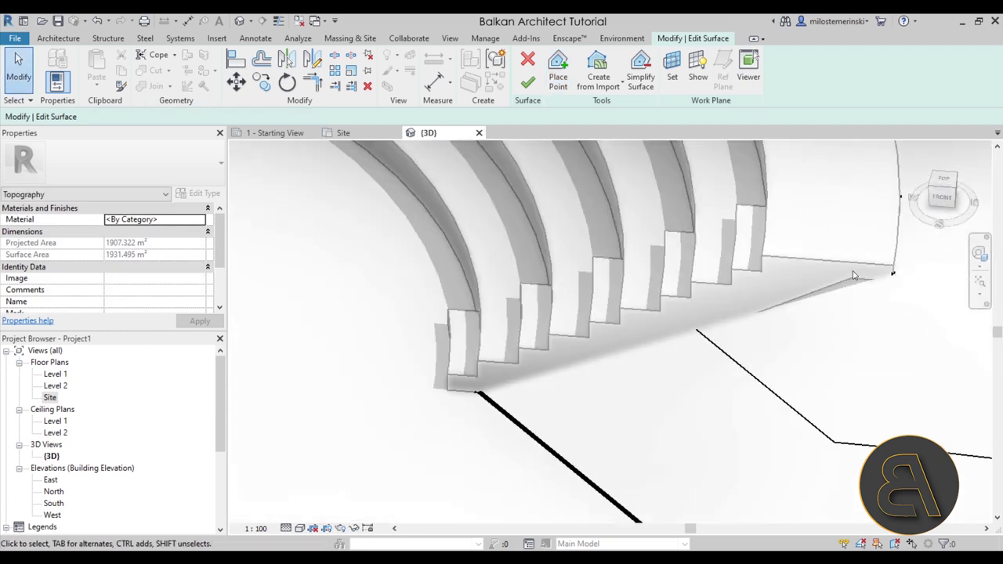
mouse_move(856, 270)
shift+middle_down()
mouse_move(883, 276)
mouse_move(846, 262)
shift+middle_up()
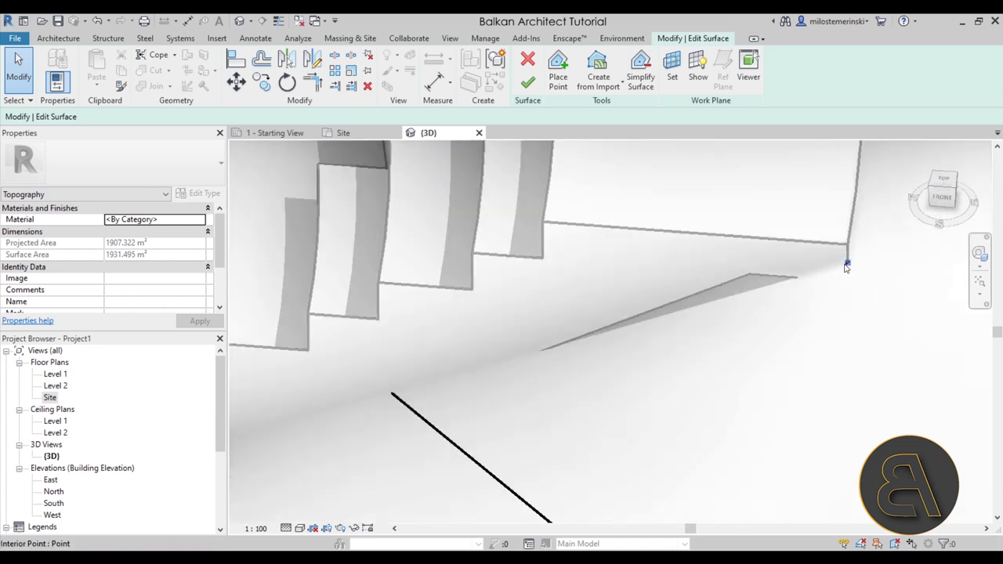
click(848, 265)
drag(847, 264, 743, 260)
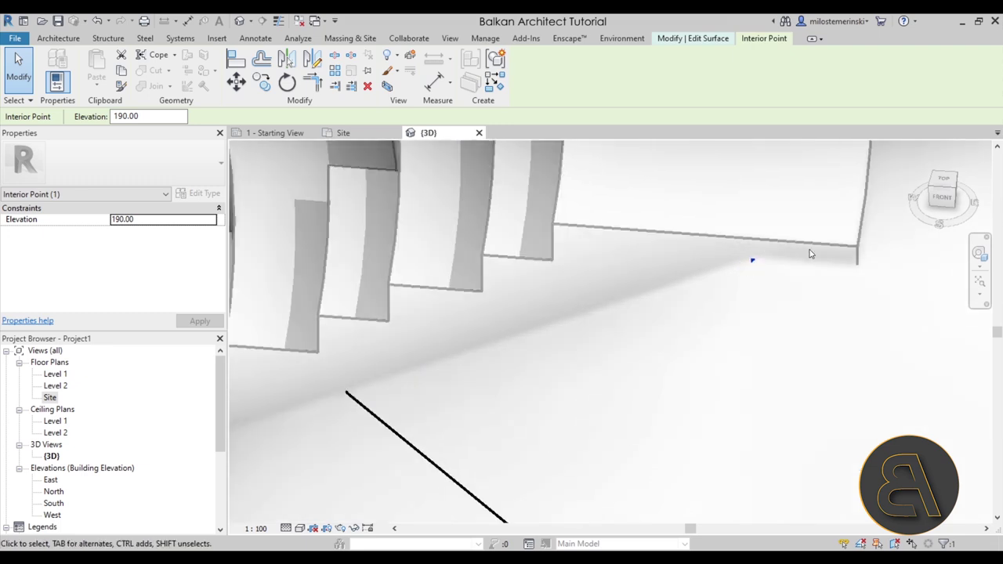
- Check the seating from side and front views, then finish the topography surface
scroll(750, 258, down, 6)
scroll(462, 277, up, 5)
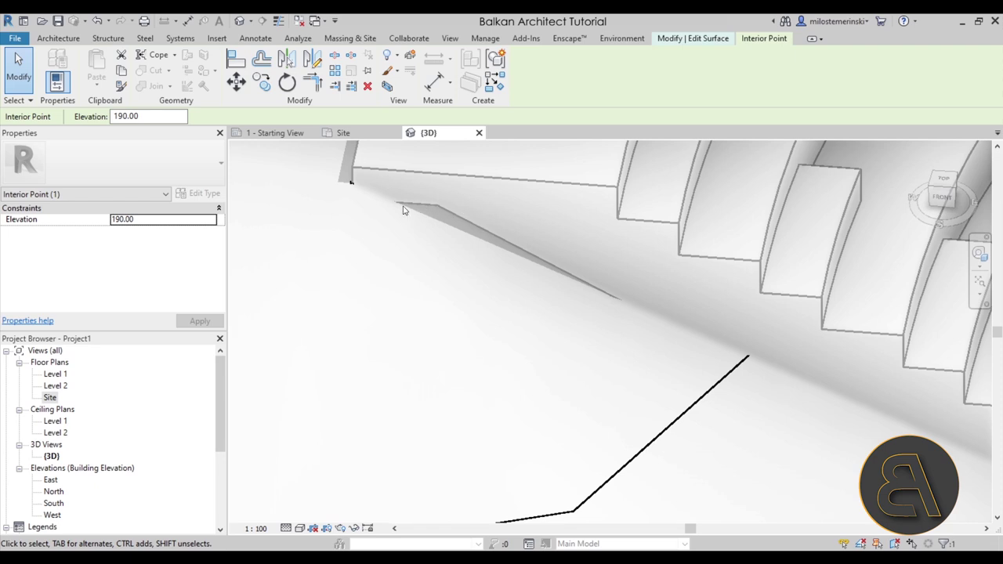
scroll(439, 195, down, 4)
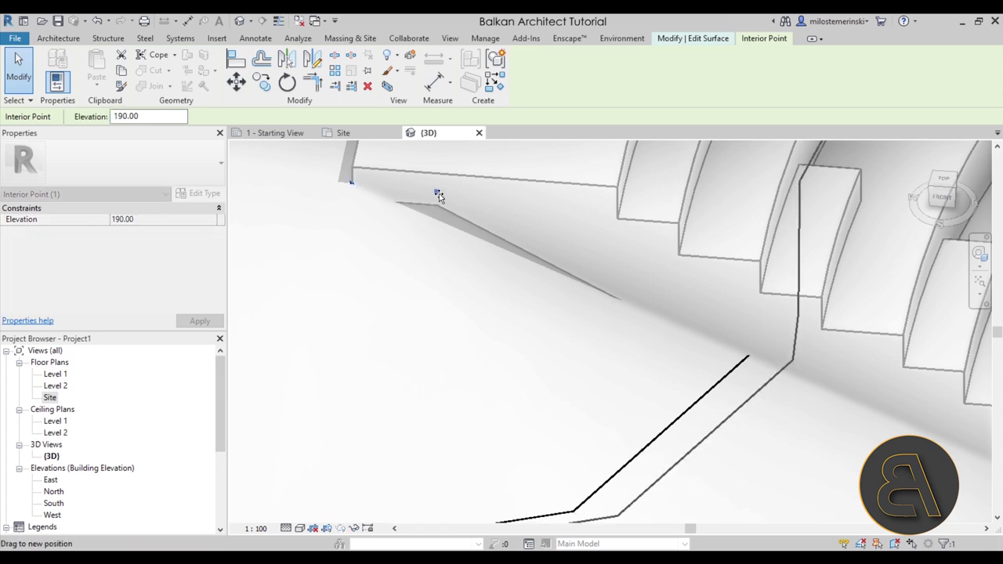
scroll(449, 224, down, 6)
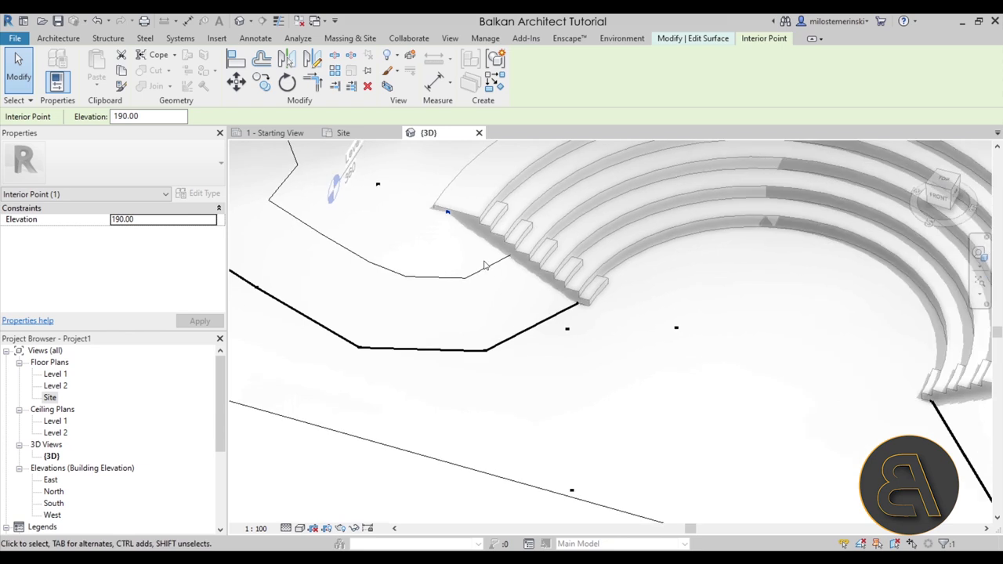
shift+middle_drag(509, 235, 517, 258)
scroll(397, 334, up, 6)
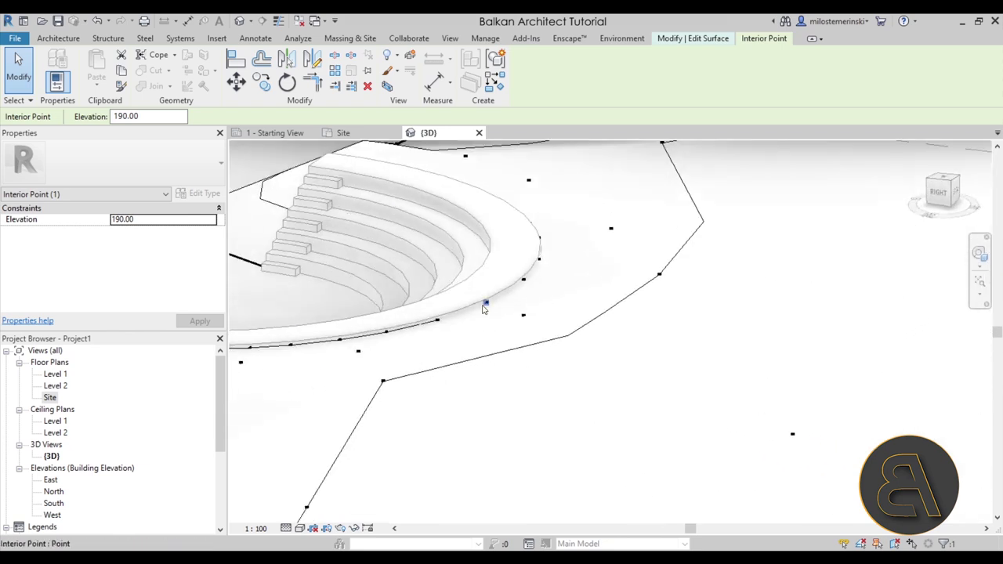
scroll(452, 299, up, 3)
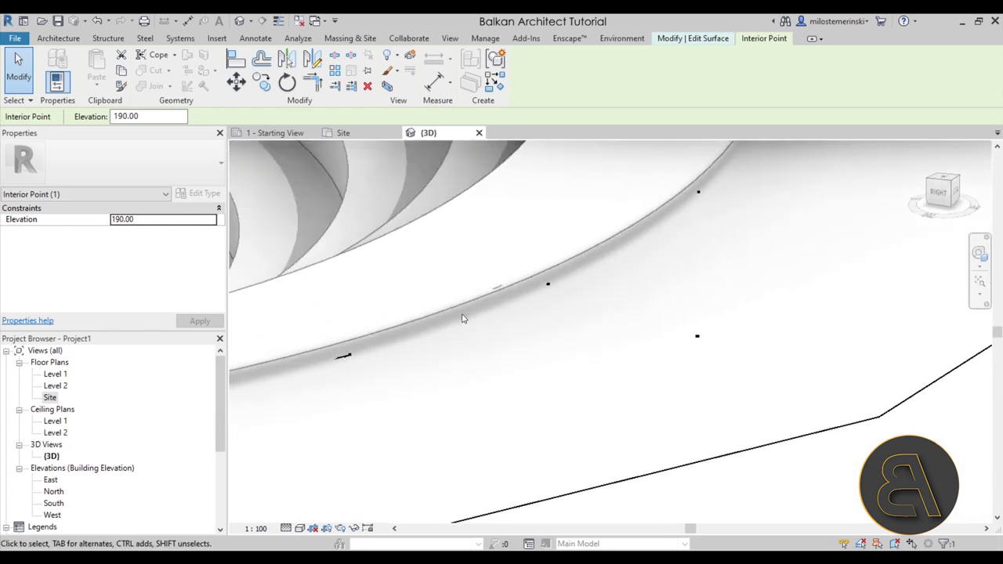
scroll(485, 330, down, 4)
shift+middle_drag(409, 343, 586, 377)
middle_drag(582, 333, 524, 346)
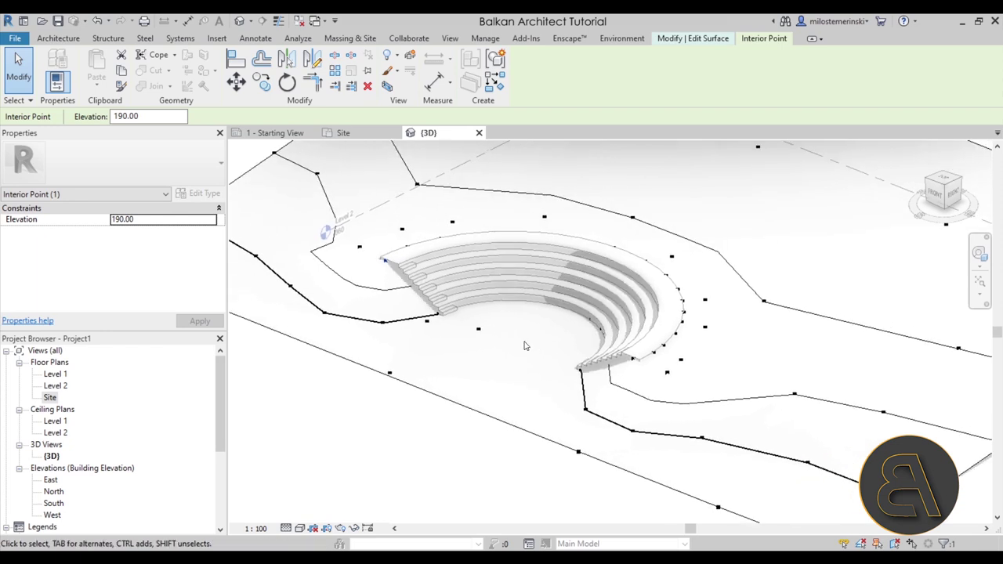
click(672, 39)
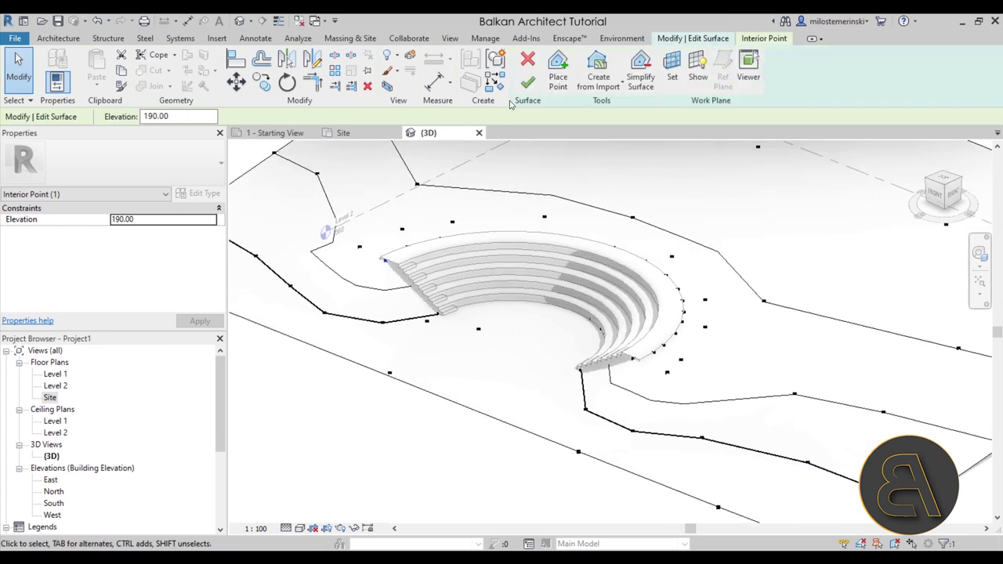
click(527, 80)
- Set the 3D view's View Template to <None>
scroll(509, 337, down, 3)
shift+middle_drag(509, 337, 405, 448)
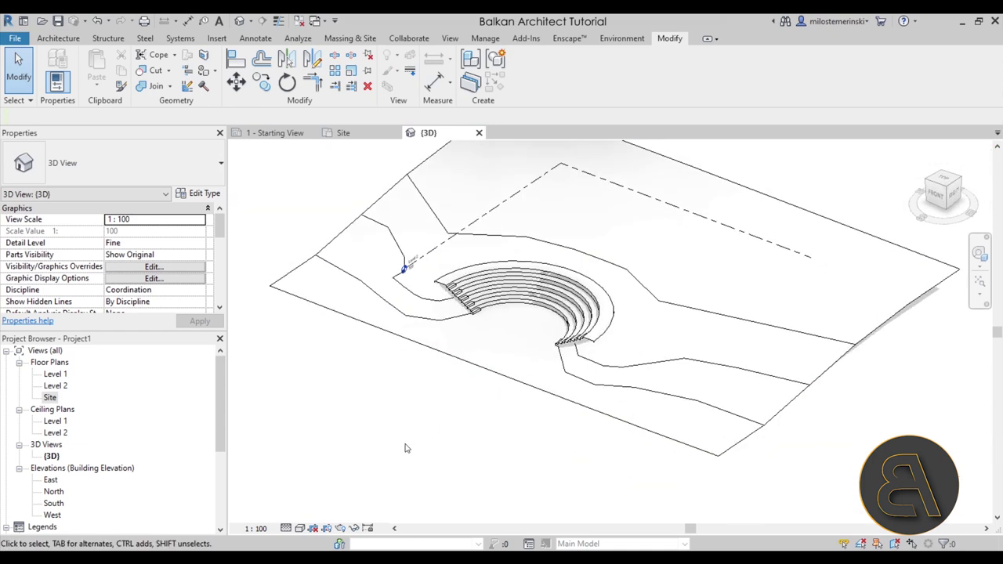
click(302, 528)
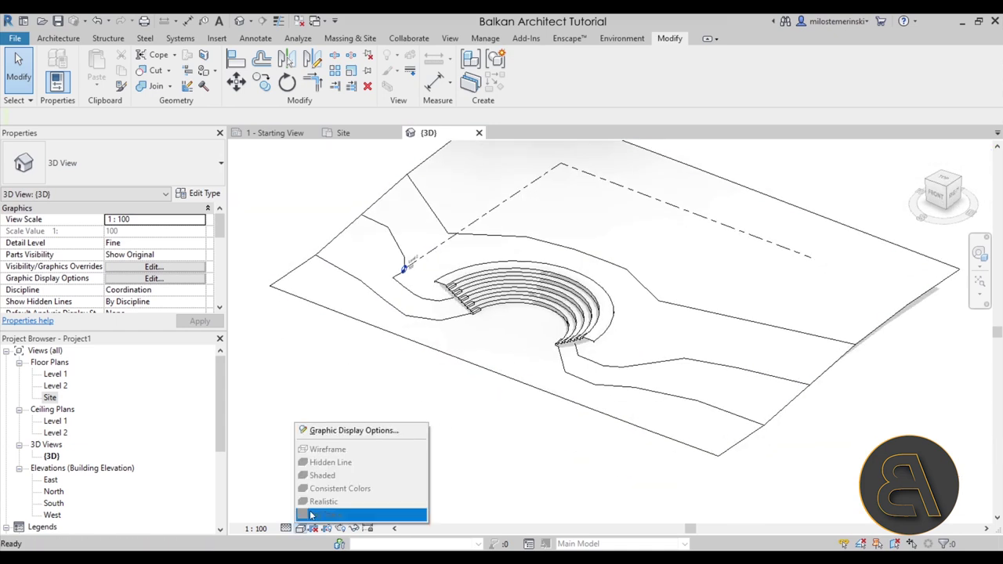
click(218, 244)
click(220, 243)
drag(220, 243, 211, 266)
scroll(149, 286, down, 3)
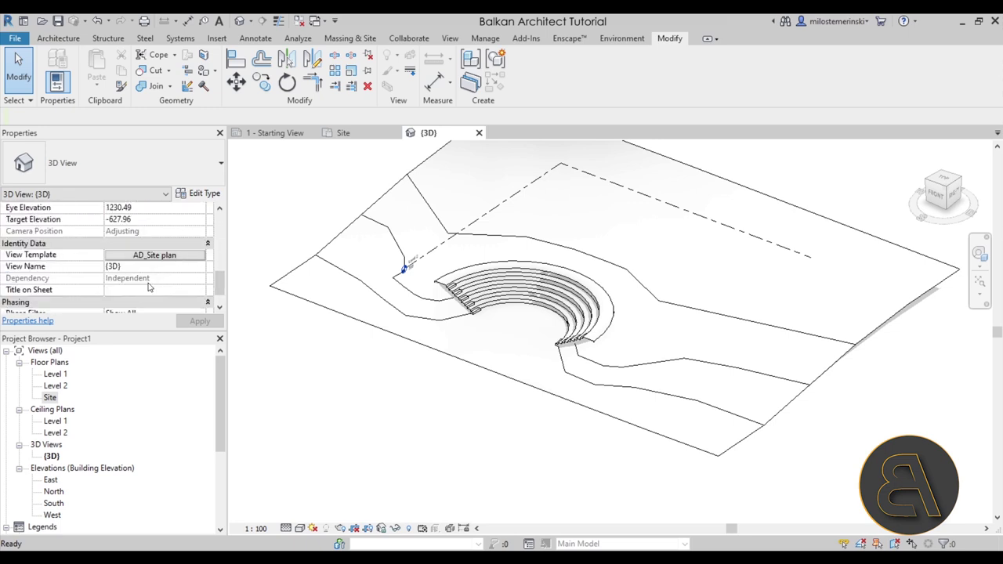
click(117, 258)
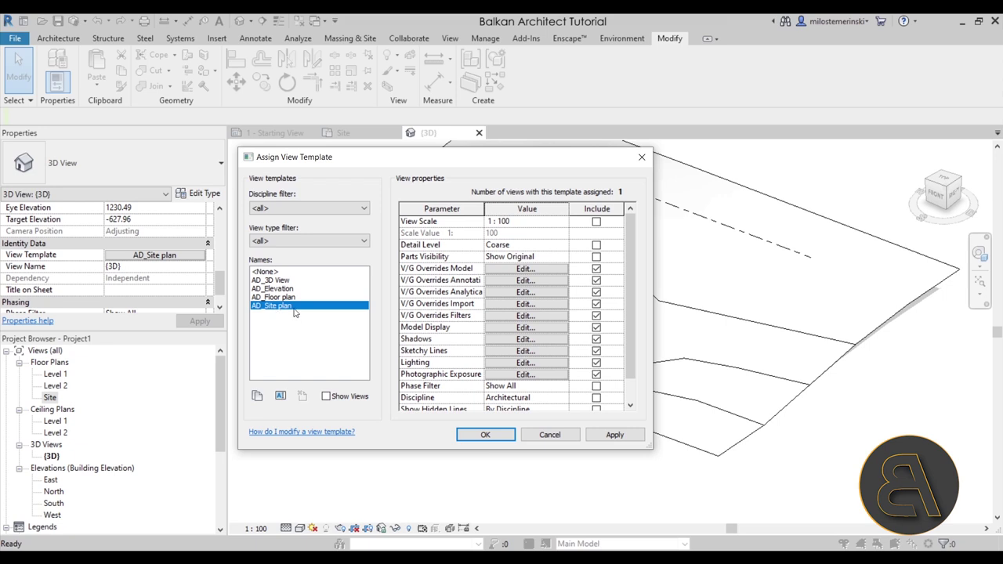
click(264, 272)
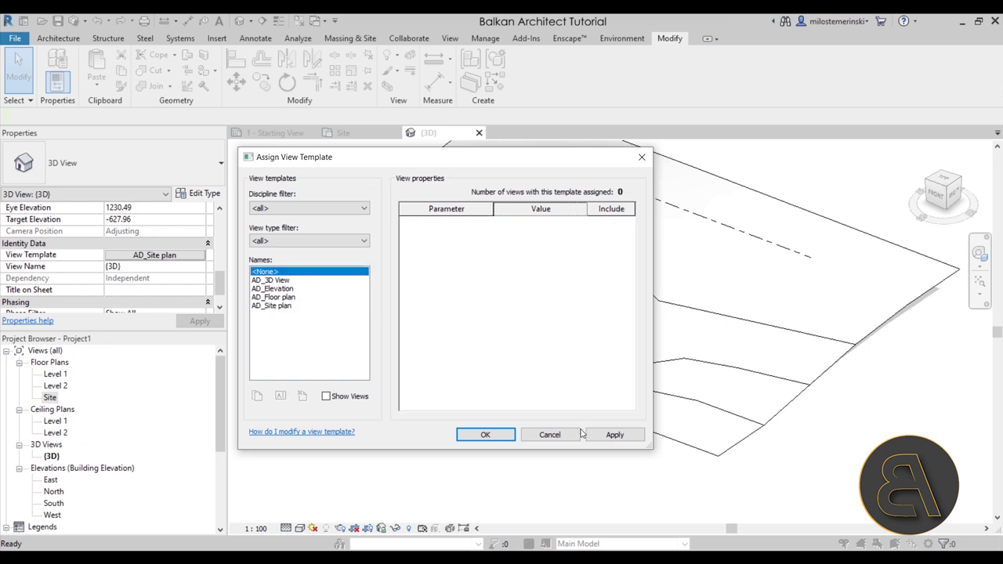
click(507, 437)
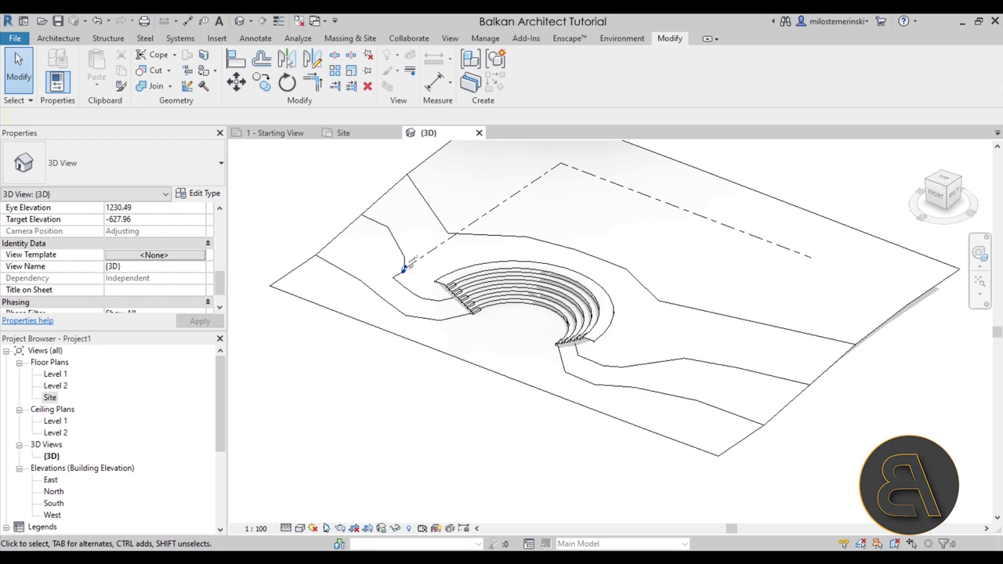
- Switch the 3D view's visual style to Realistic
click(302, 528)
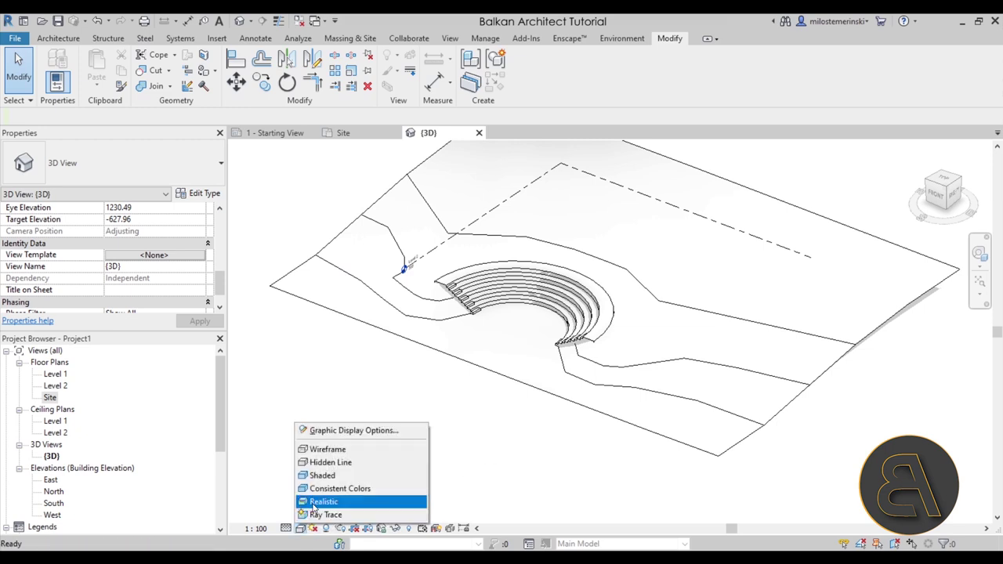
click(329, 502)
shift+middle_drag(502, 440, 656, 385)
- Zoom out to the whole green site and start a Subregion from Massing & Site
scroll(473, 311, up, 5)
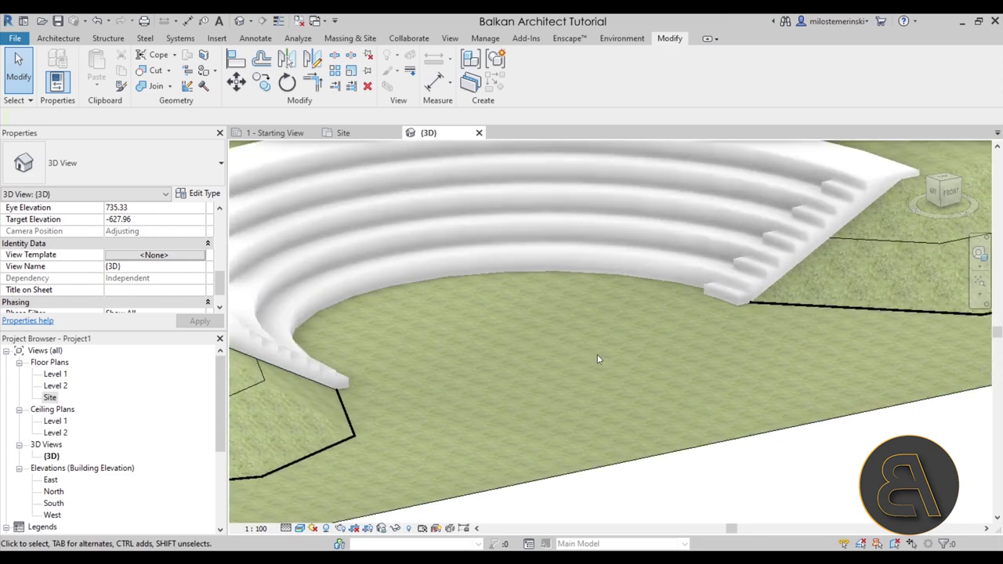
shift+middle_drag(598, 359, 555, 410)
scroll(576, 380, down, 5)
scroll(582, 416, down, 3)
scroll(541, 472, up, 3)
scroll(556, 410, down, 6)
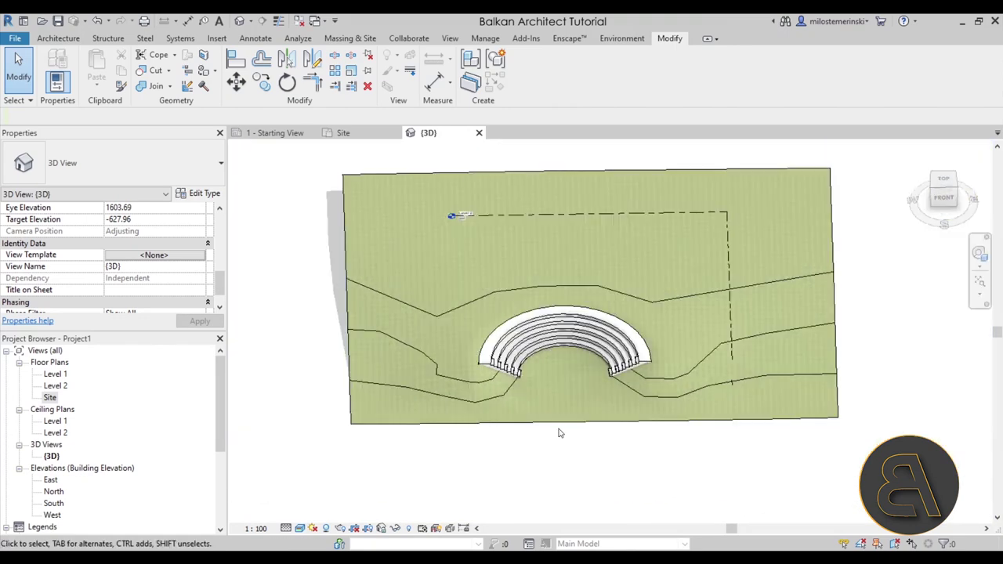
click(345, 38)
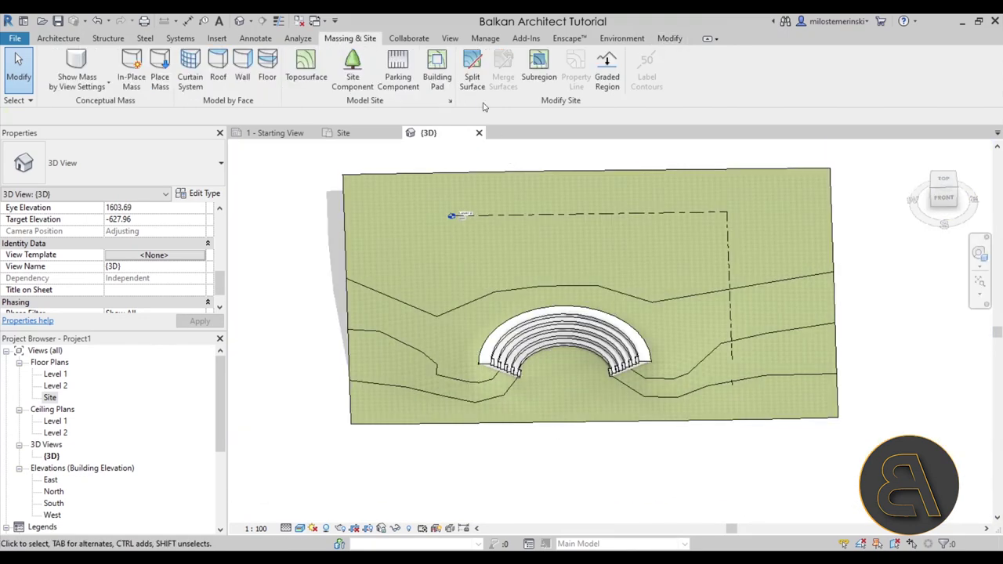
click(549, 86)
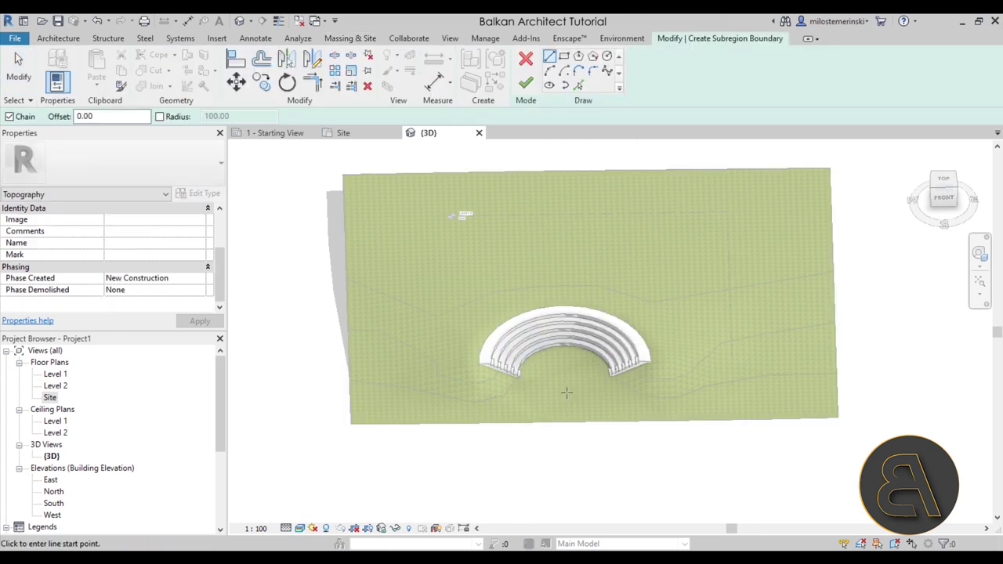
- In the Site plan, pick the innermost seating arc and close it with a straight line
scroll(566, 393, up, 5)
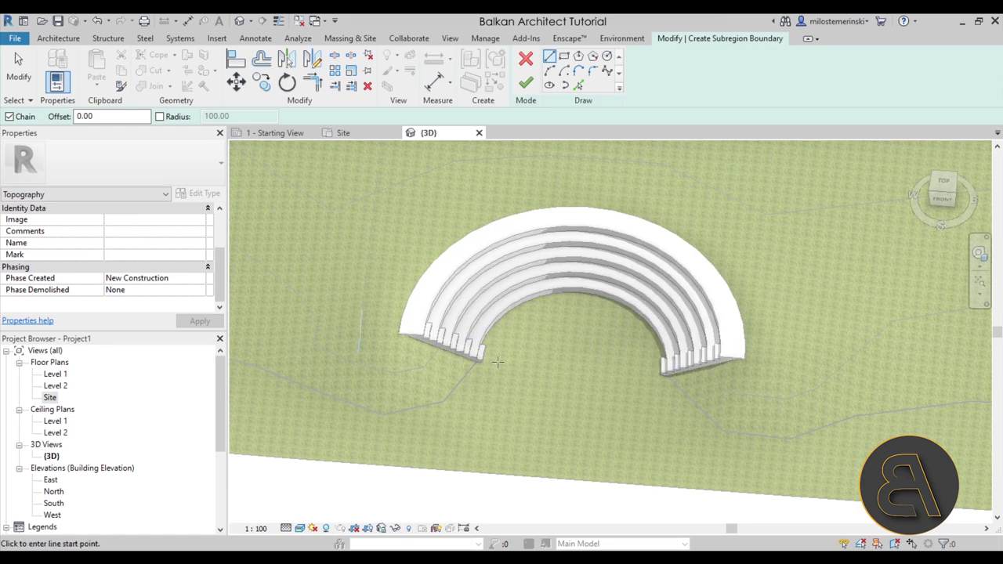
click(344, 132)
scroll(505, 231, down, 2)
click(579, 86)
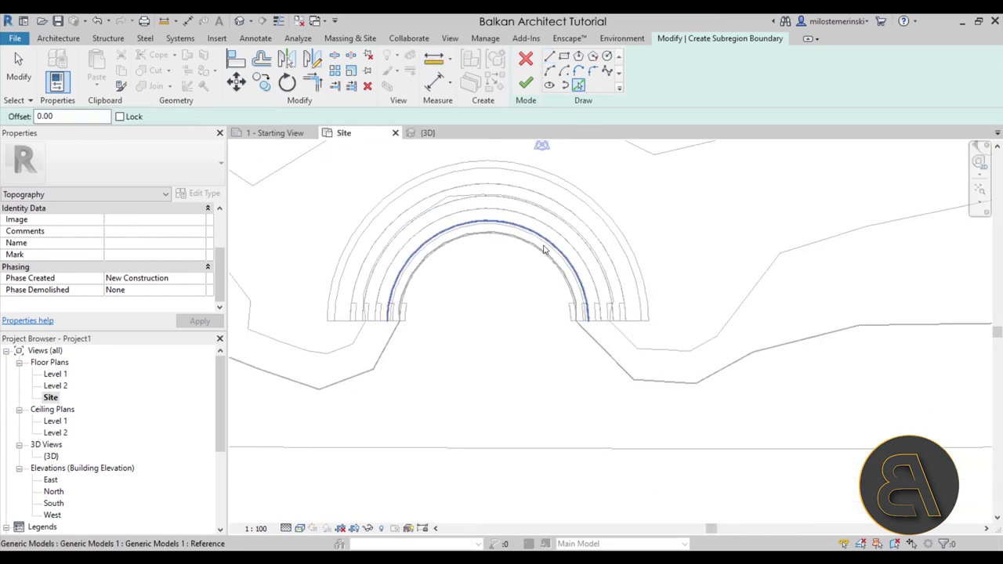
click(539, 257)
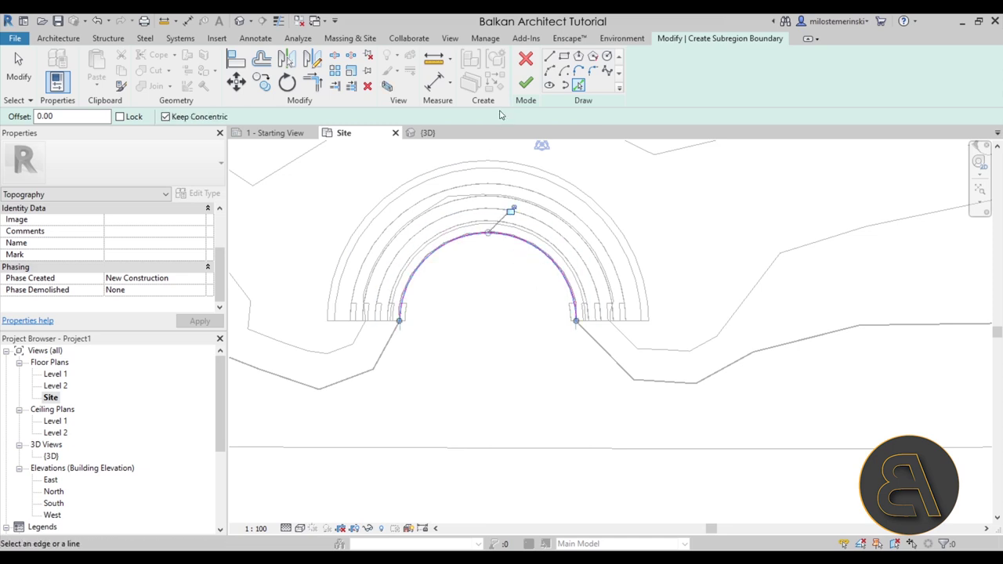
click(548, 56)
click(399, 320)
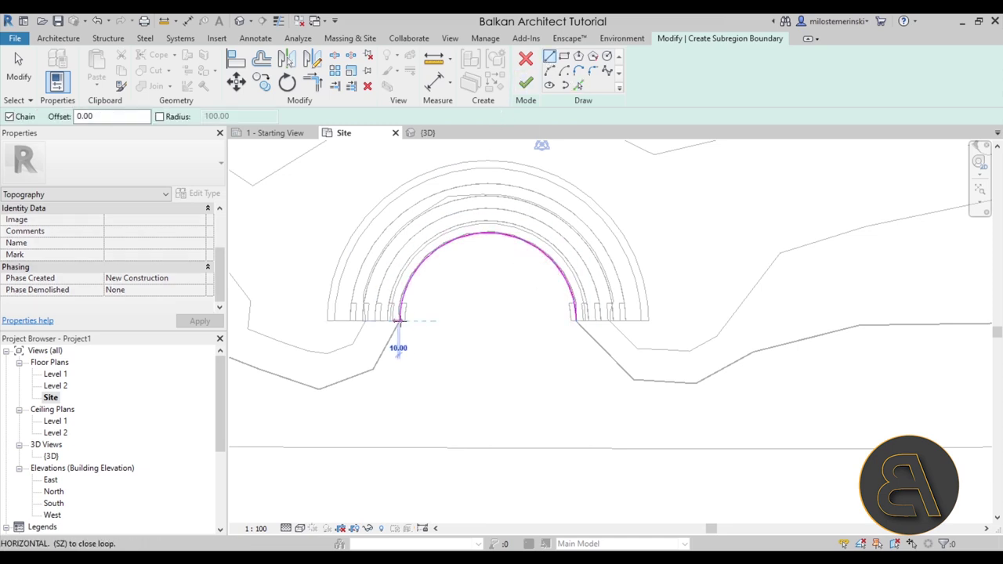
click(575, 321)
key(Escape)
key(Escape)
- Draw a circle from the line's midpoint to the arc top, then delete the closing line
click(430, 255)
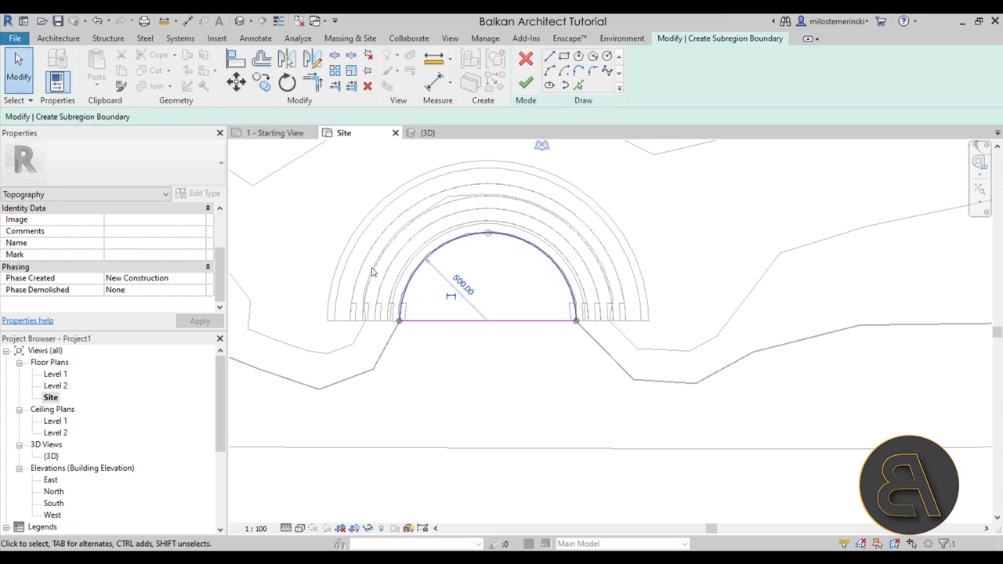
key(Escape)
click(607, 57)
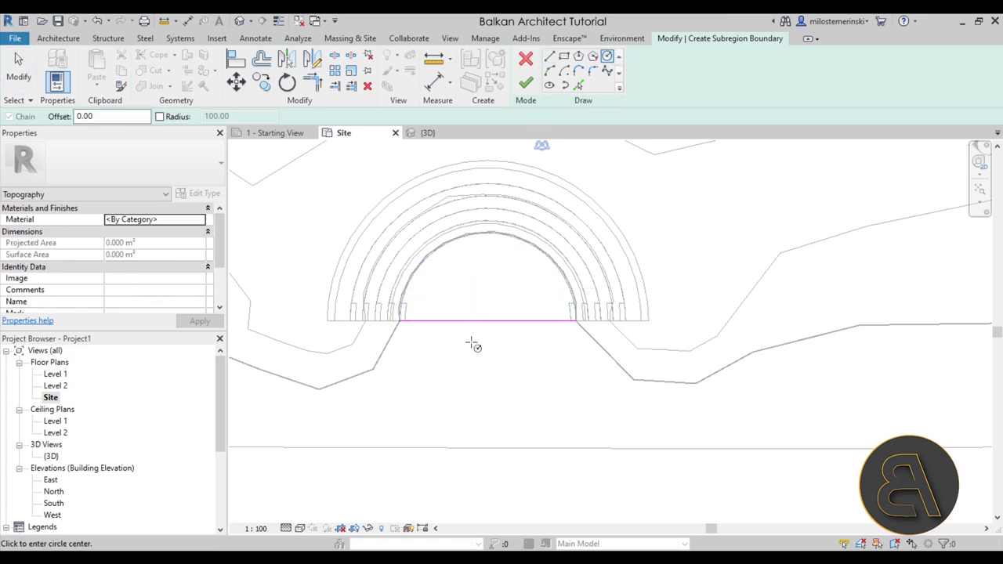
click(487, 320)
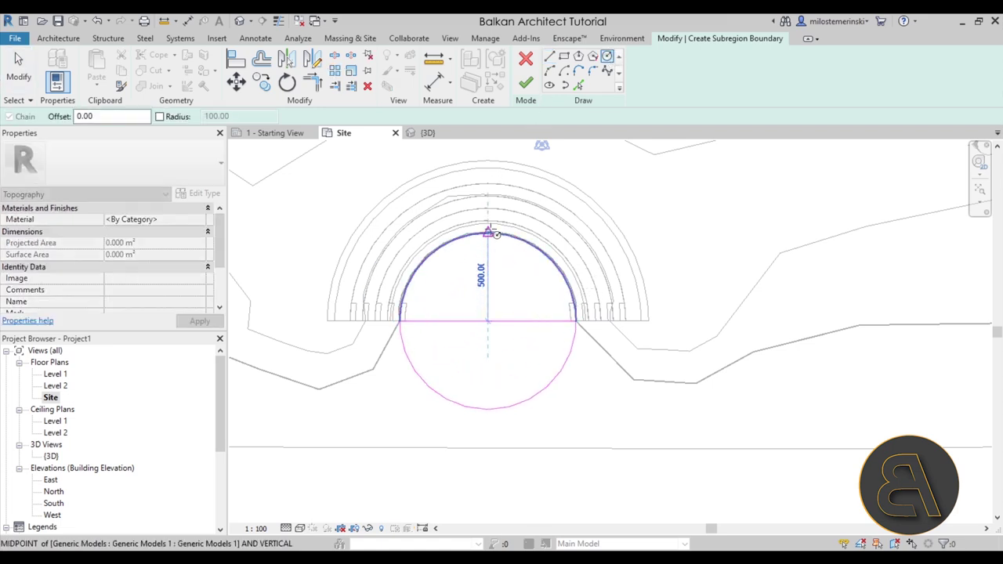
scroll(498, 233, up, 3)
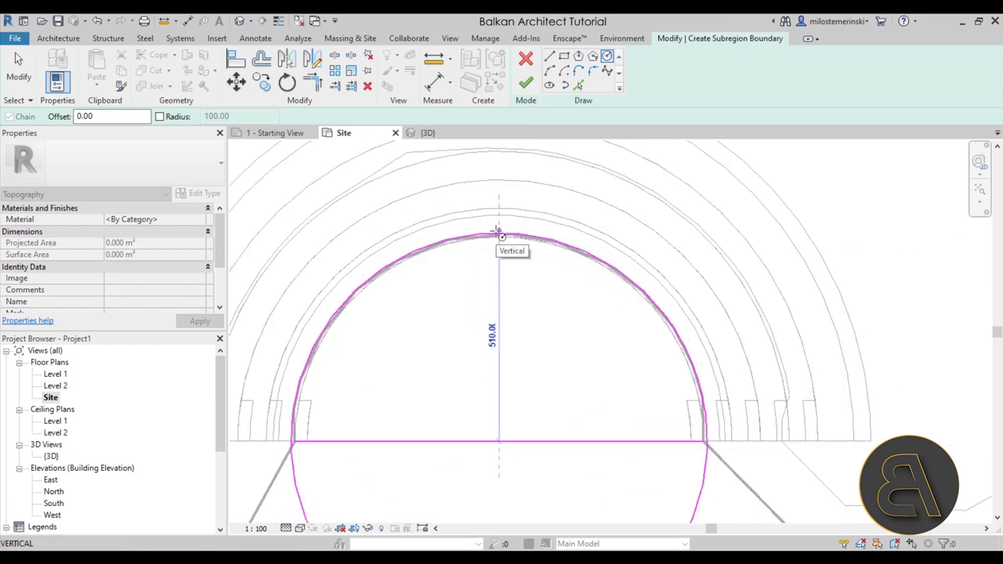
click(498, 233)
scroll(571, 331, down, 3)
key(Escape)
click(476, 336)
key(Delete)
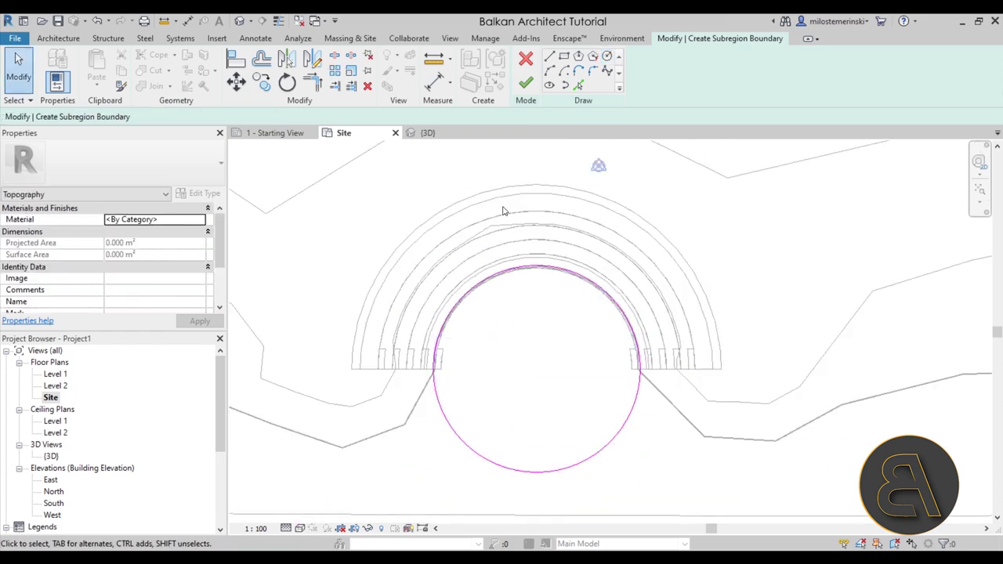
click(430, 133)
click(526, 83)
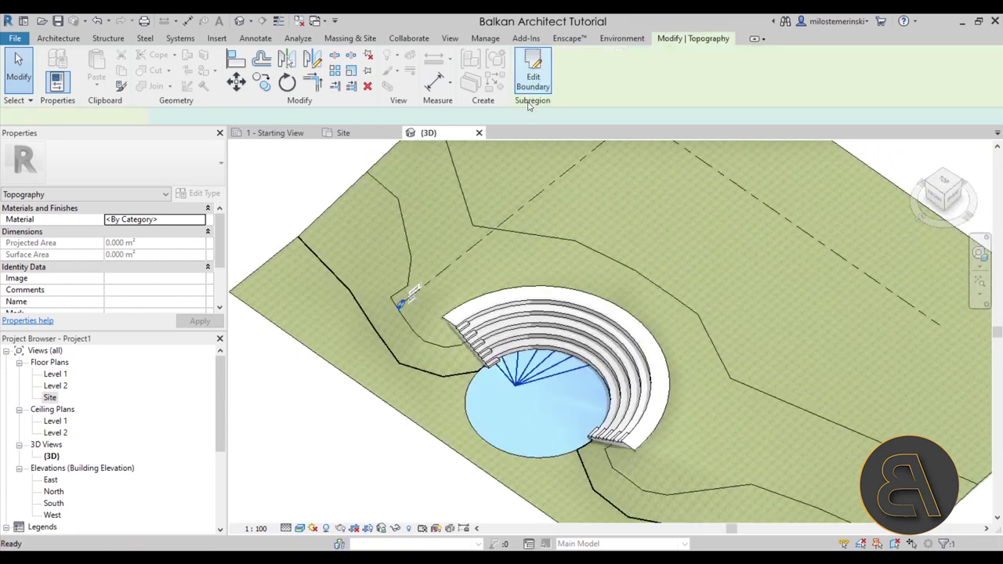
shift+middle_drag(627, 337, 531, 356)
scroll(530, 420, up, 3)
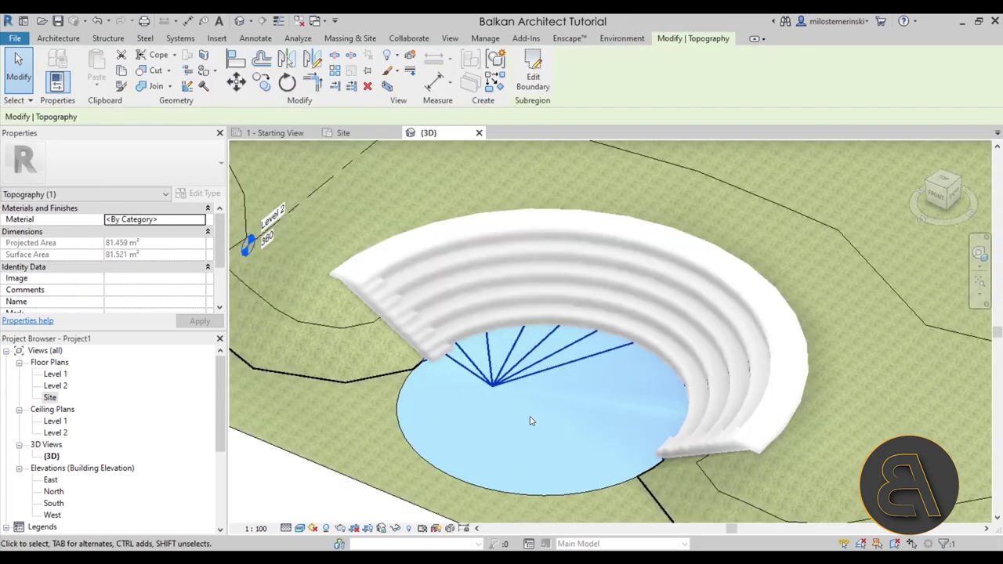
scroll(450, 394, up, 3)
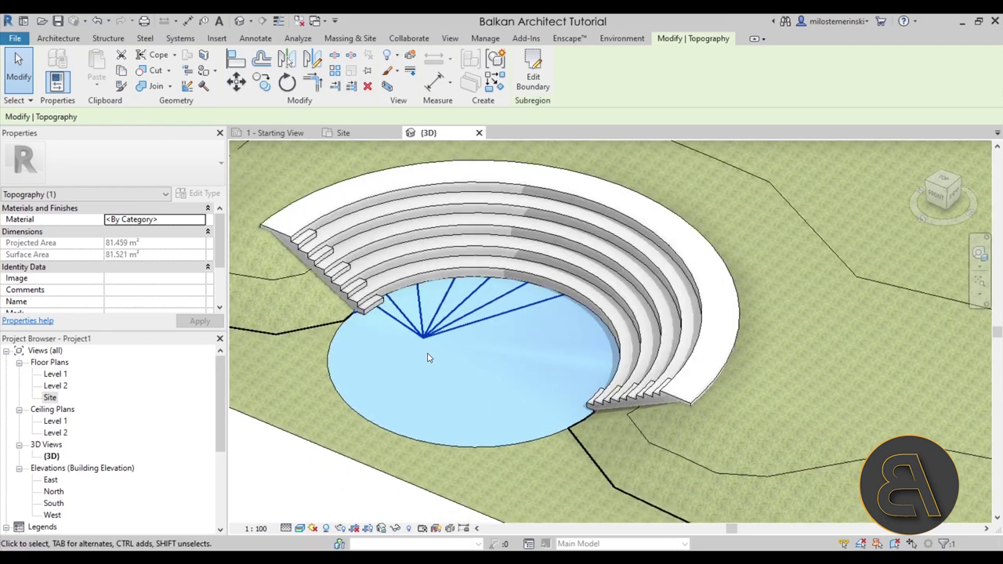
shift+middle_drag(427, 358, 436, 360)
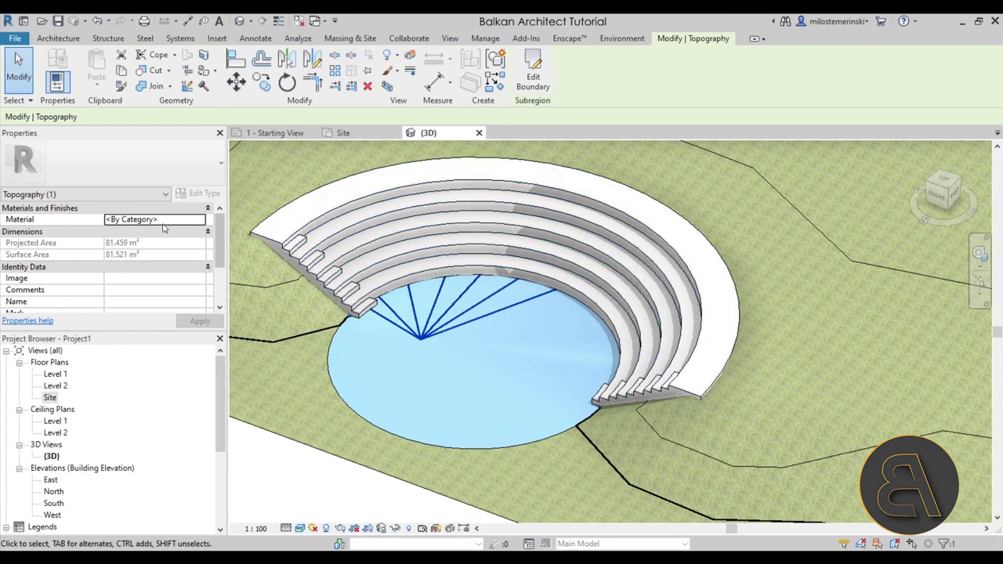
click(200, 220)
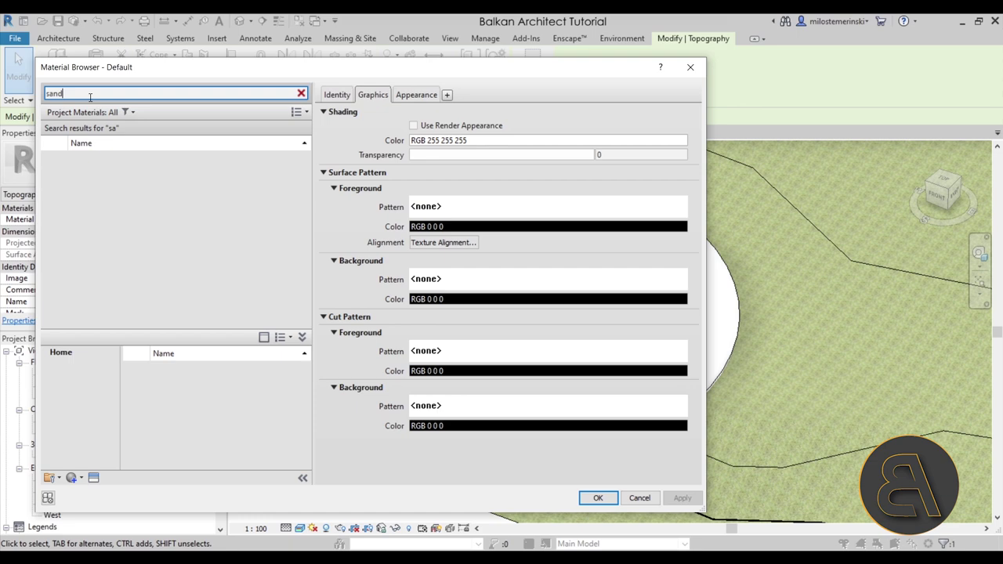
click(100, 217)
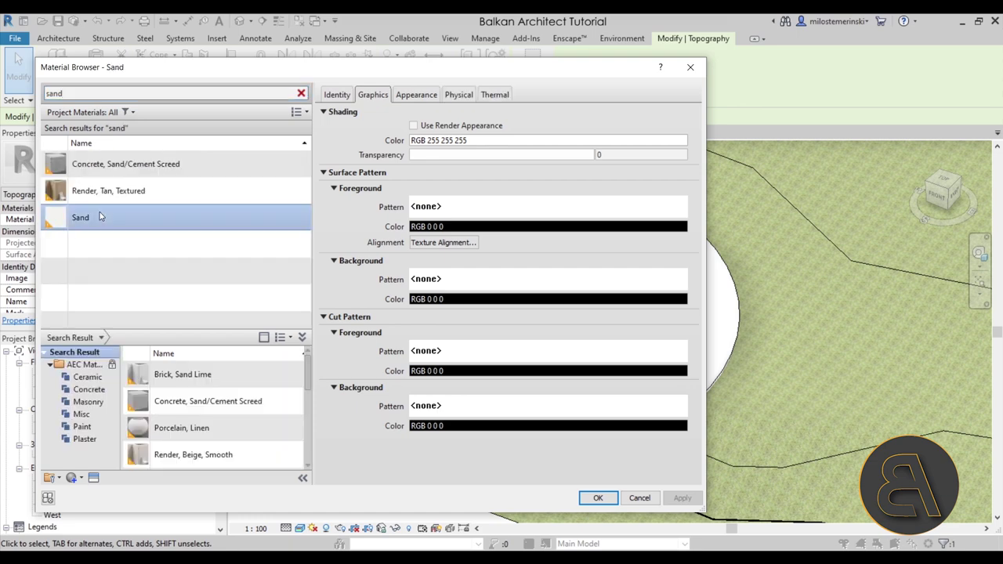
click(597, 497)
key(Escape)
shift+middle_drag(499, 397, 599, 442)
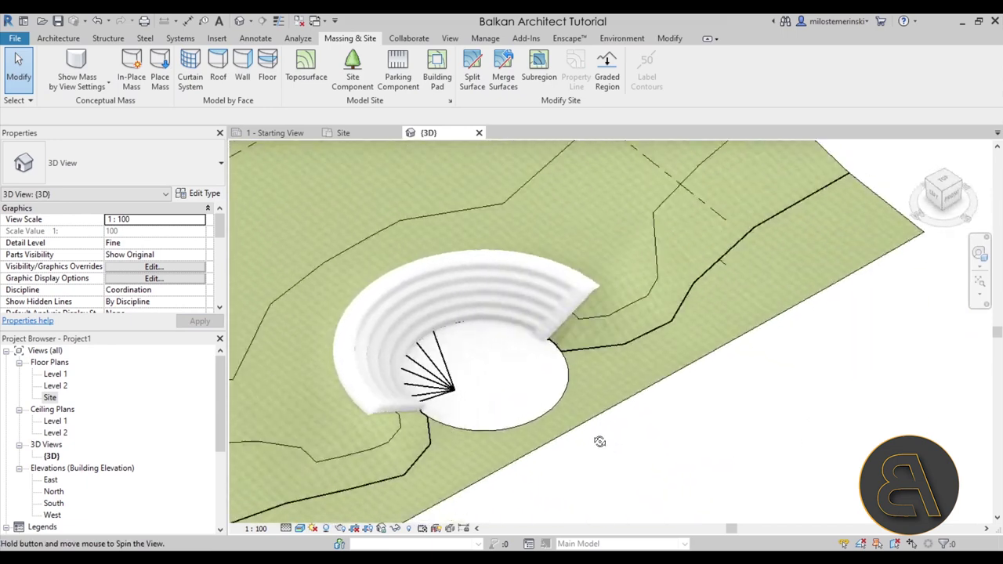
scroll(467, 376, up, 6)
scroll(415, 387, down, 2)
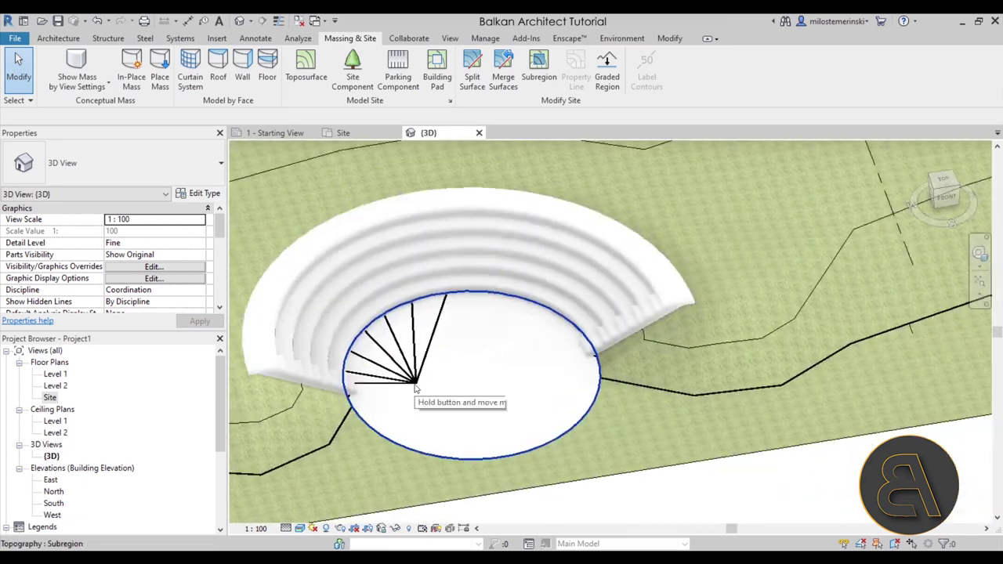
scroll(415, 388, down, 2)
scroll(410, 390, up, 4)
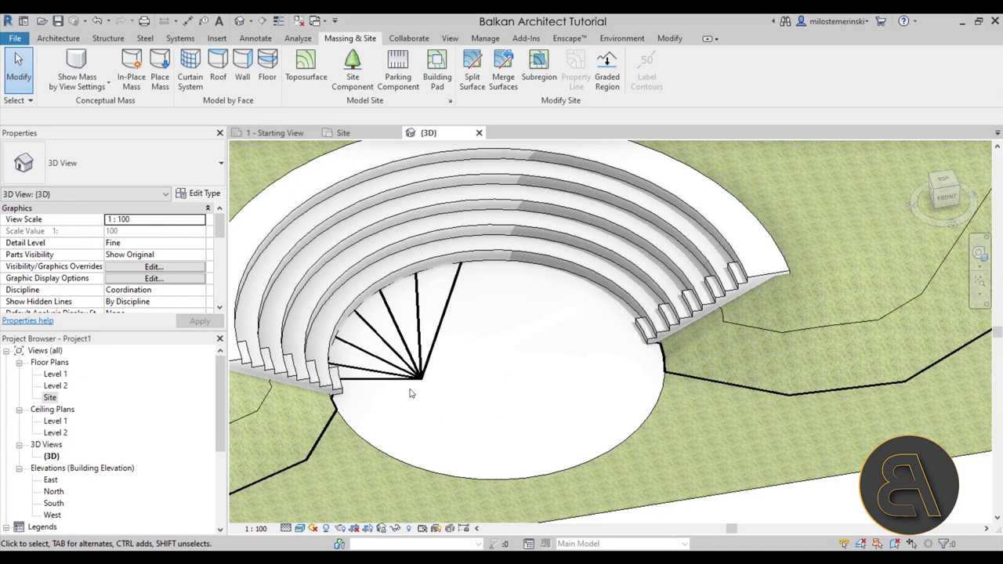
shift+middle_drag(469, 402, 436, 398)
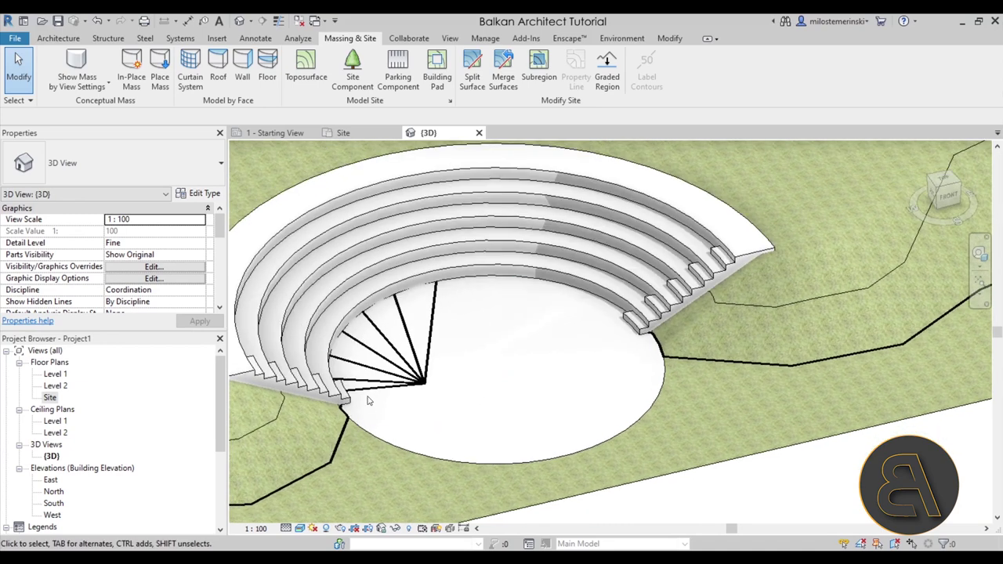
shift+middle_drag(437, 342, 476, 348)
click(476, 348)
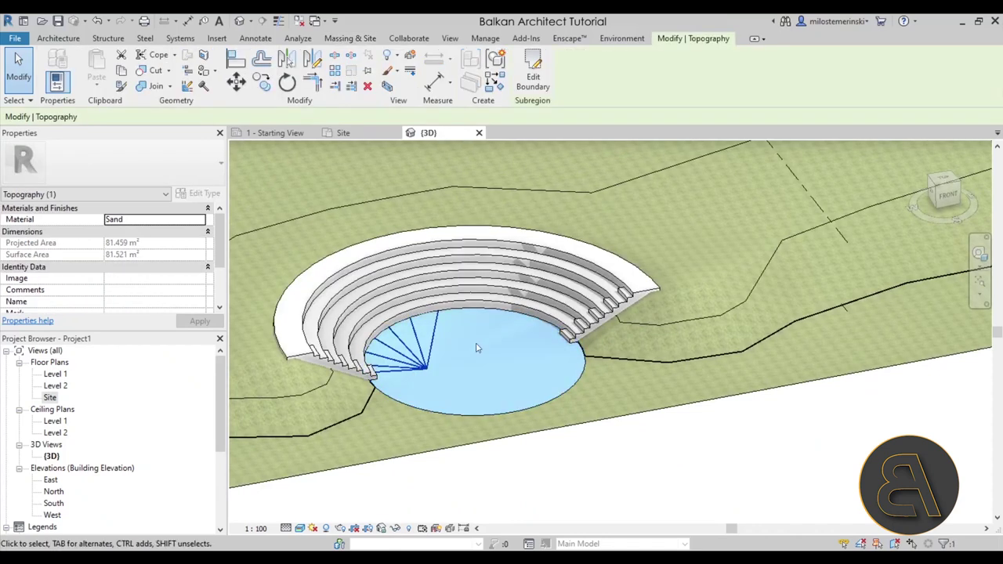
click(534, 81)
shift+middle_drag(437, 400, 465, 305)
click(532, 90)
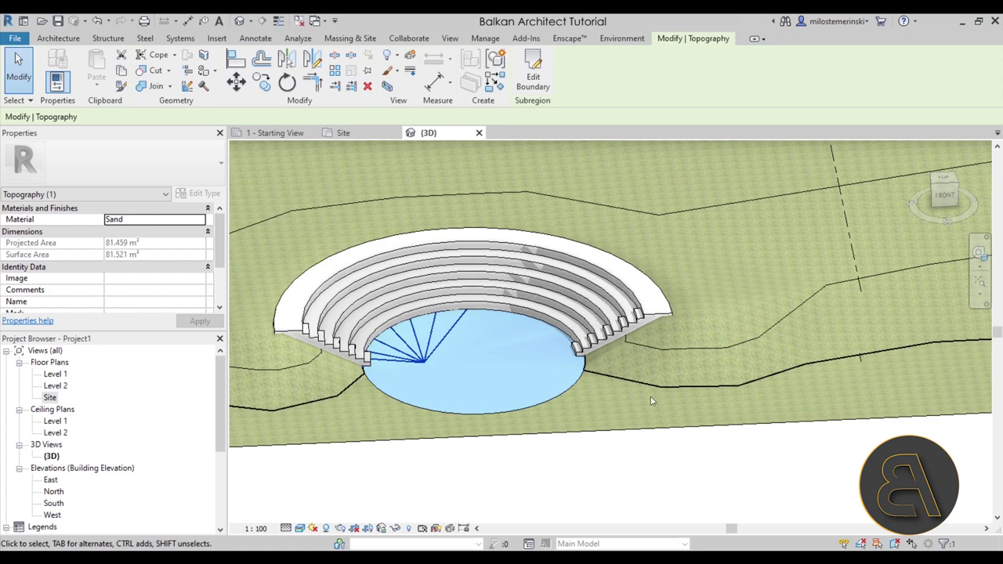
click(647, 436)
click(550, 401)
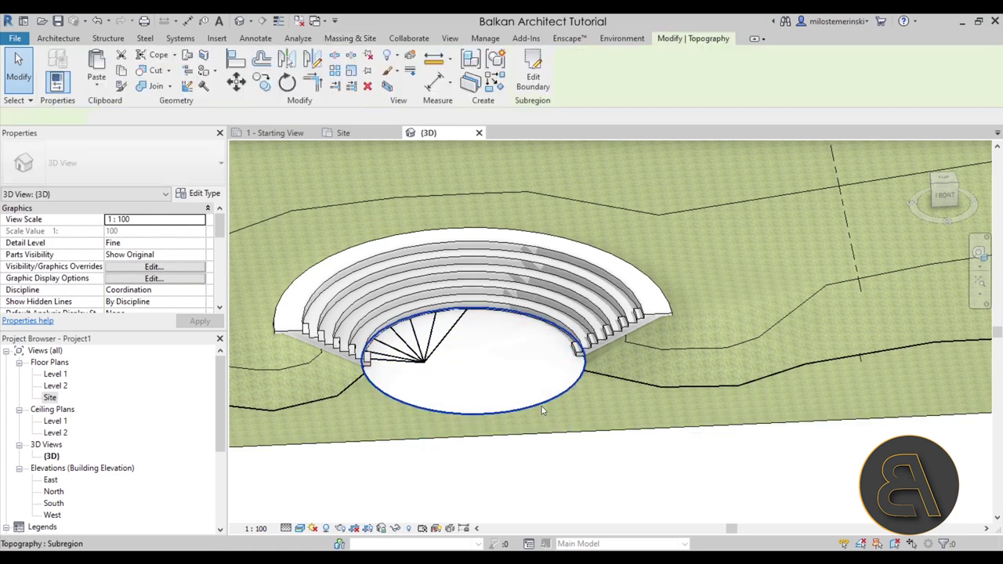
- Change the subregion circle's radius from 510 to 505 and finish the boundary edit
click(536, 82)
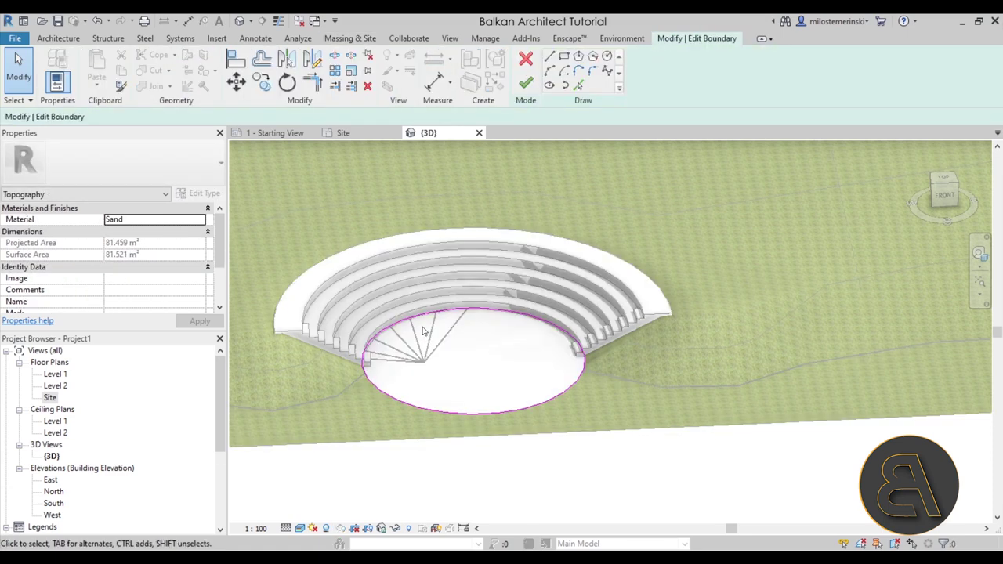
click(576, 384)
scroll(521, 347, up, 3)
click(528, 351)
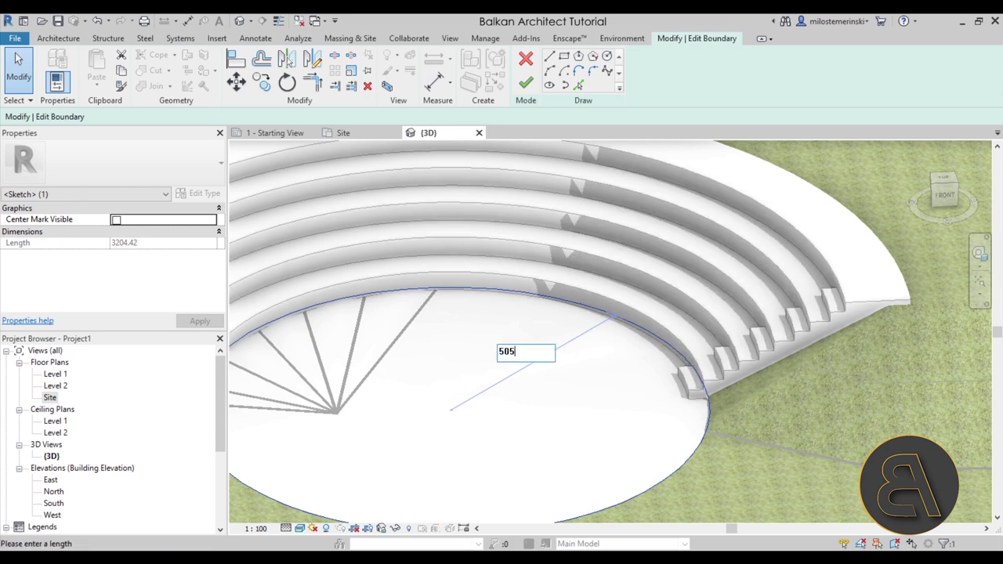
key(Return)
click(527, 83)
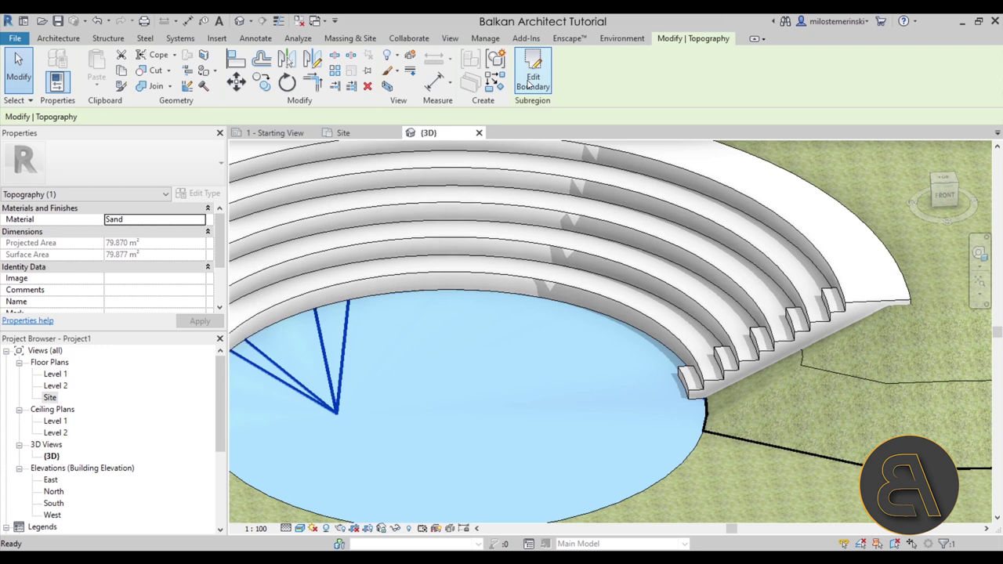
- Reopen the boundary sketch, set the circle radius to 500, and finish
click(528, 85)
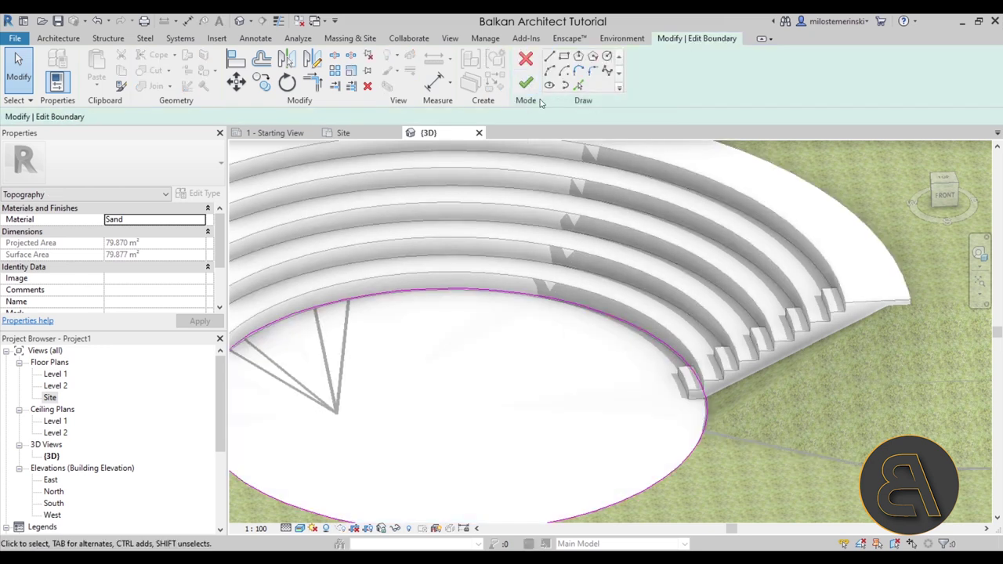
click(532, 307)
click(545, 355)
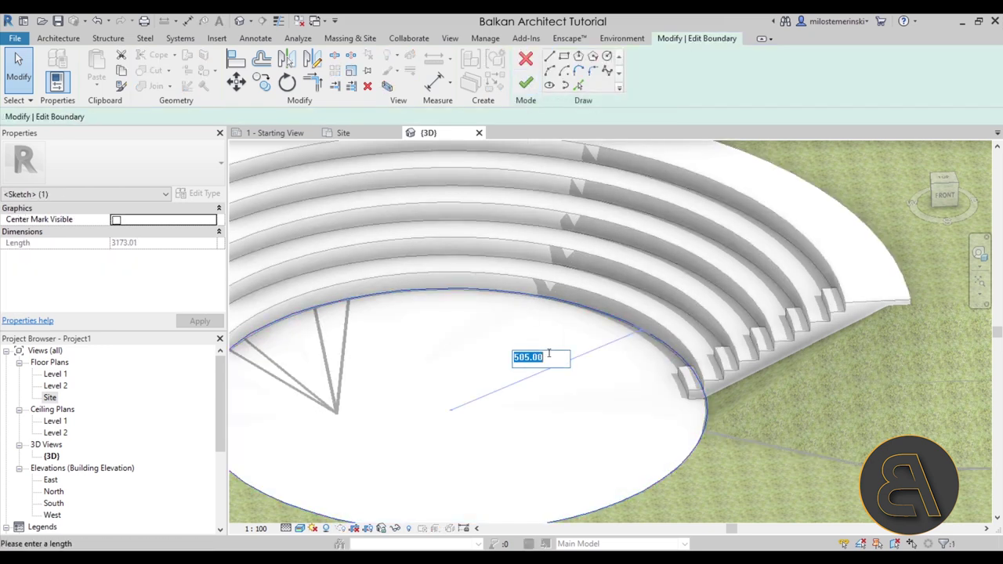
text(500)
key(Return)
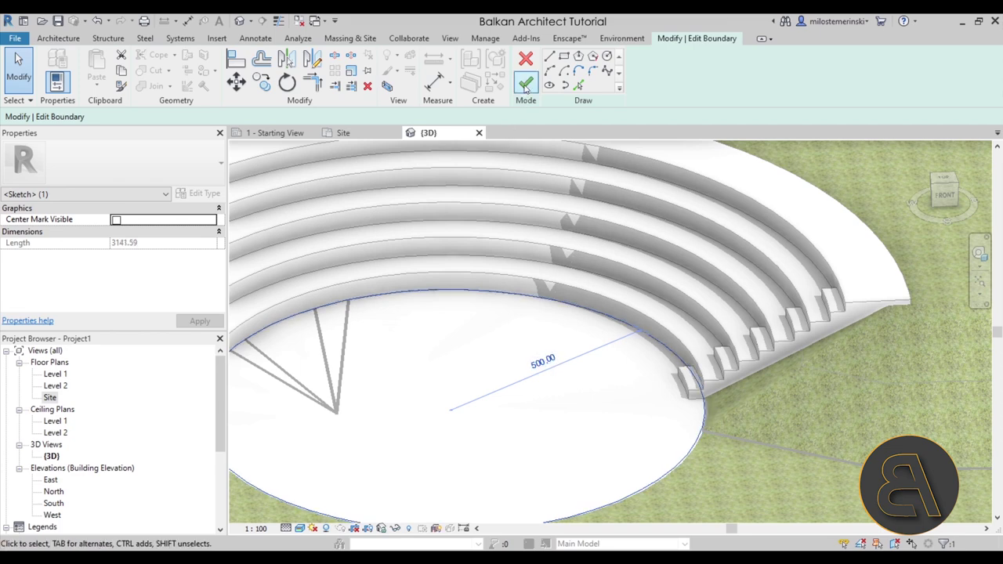
click(526, 84)
scroll(461, 350, down, 3)
key(Escape)
shift+middle_drag(460, 350, 494, 367)
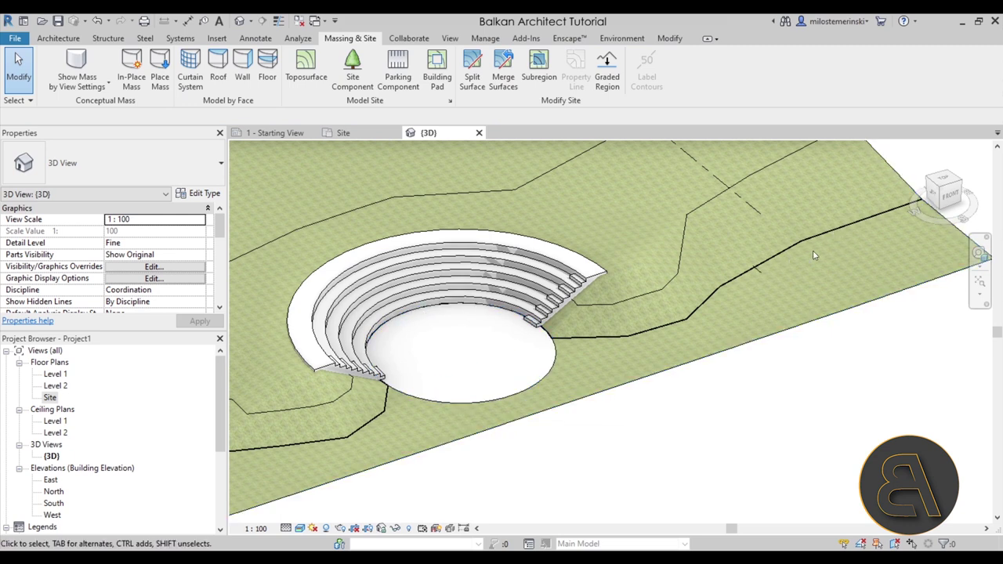
- Turn off the At Intervals of contour display in Site Settings and apply
click(450, 103)
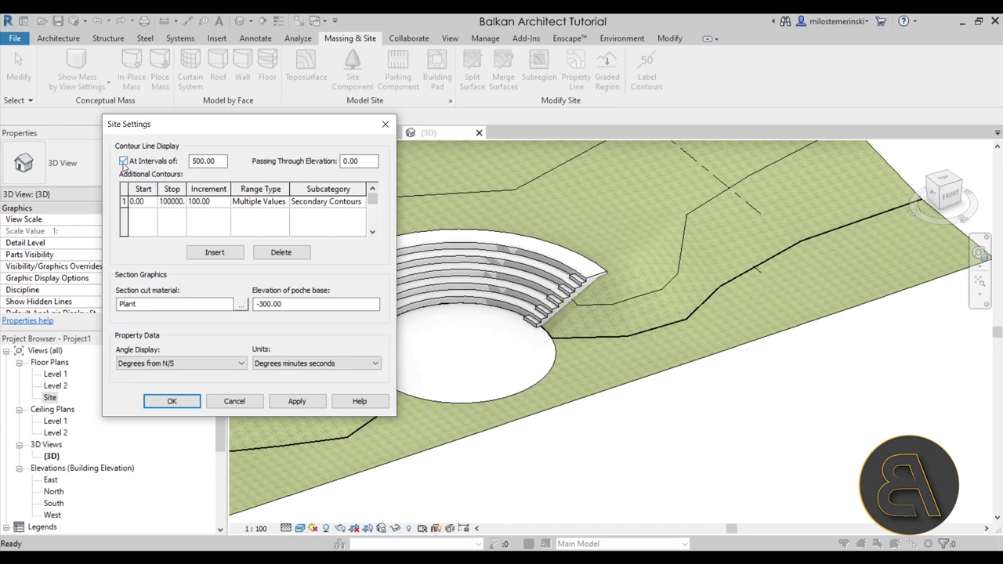
click(299, 401)
click(172, 401)
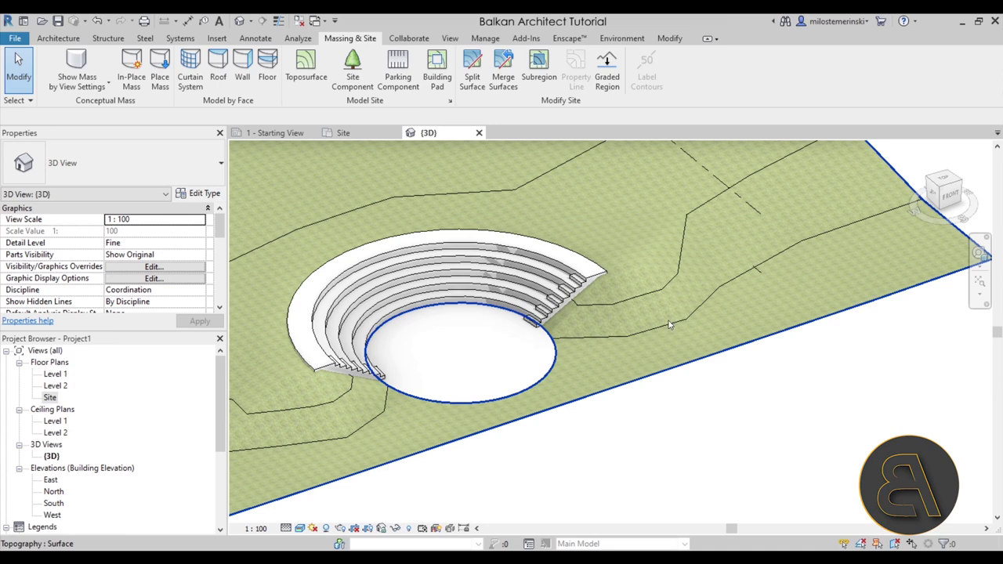
scroll(670, 325, down, 3)
scroll(365, 429, up, 5)
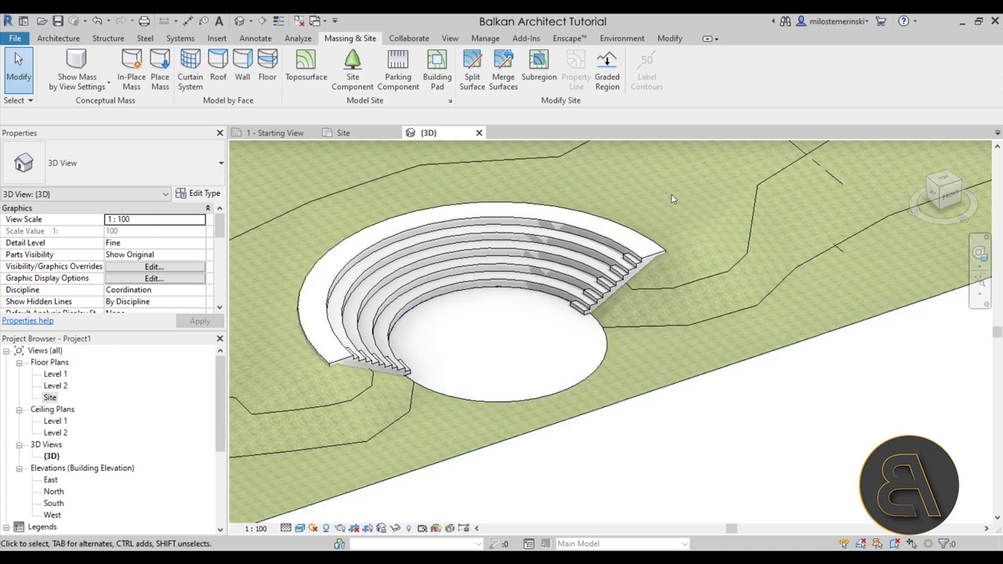
- Delete the Additional Contours row in Site Settings and apply the change
click(451, 100)
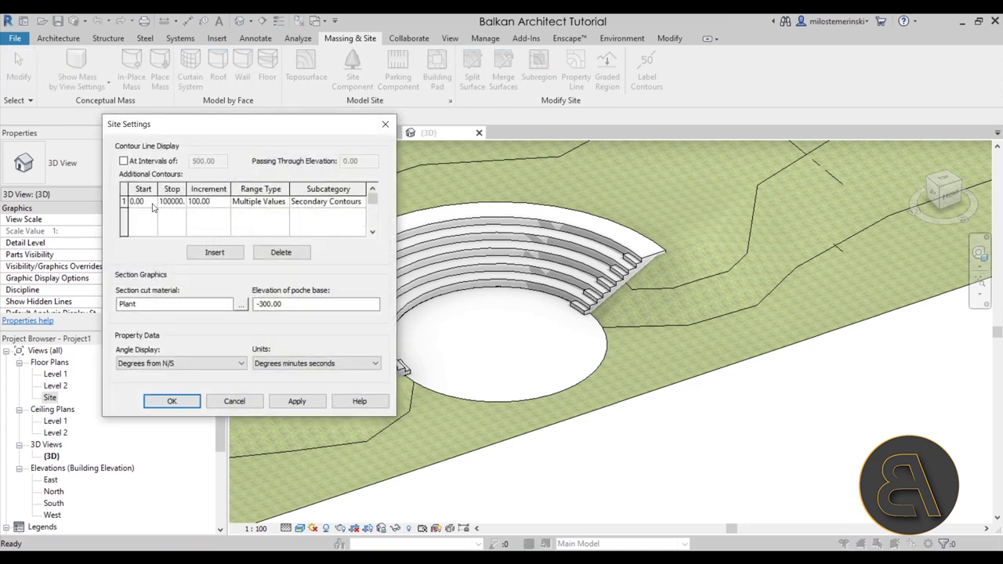
click(125, 201)
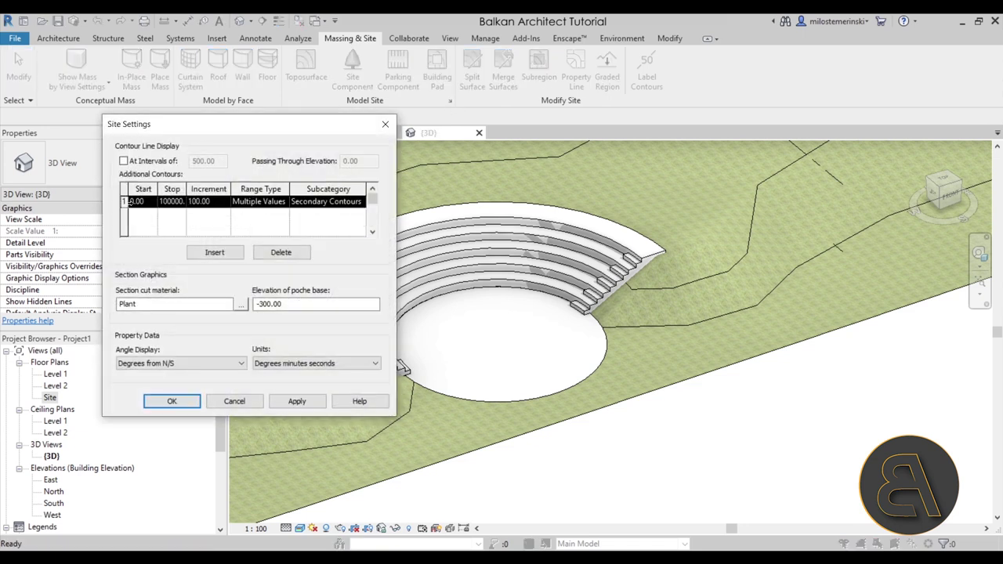
click(276, 256)
click(304, 404)
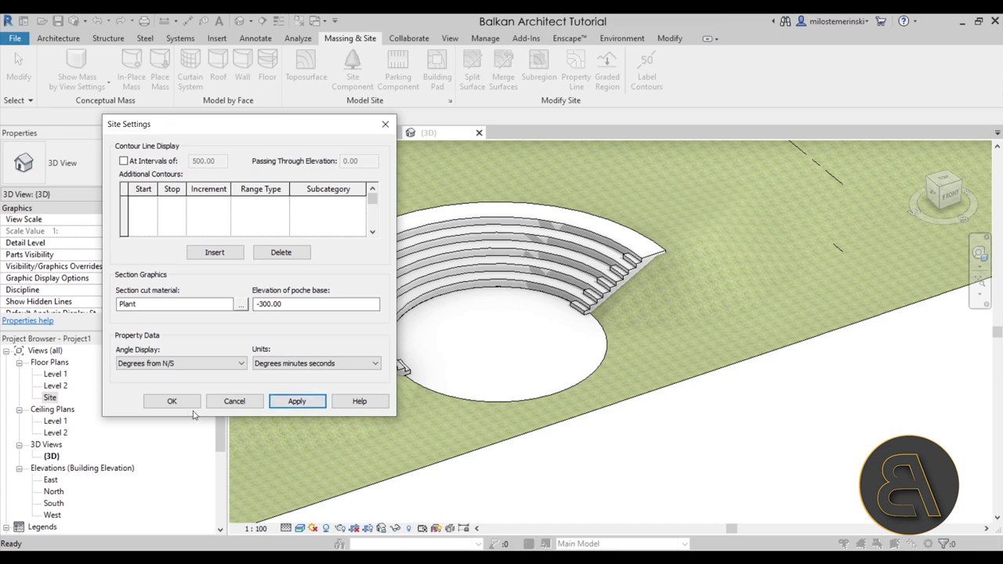
click(233, 402)
shift+middle_drag(494, 380, 515, 327)
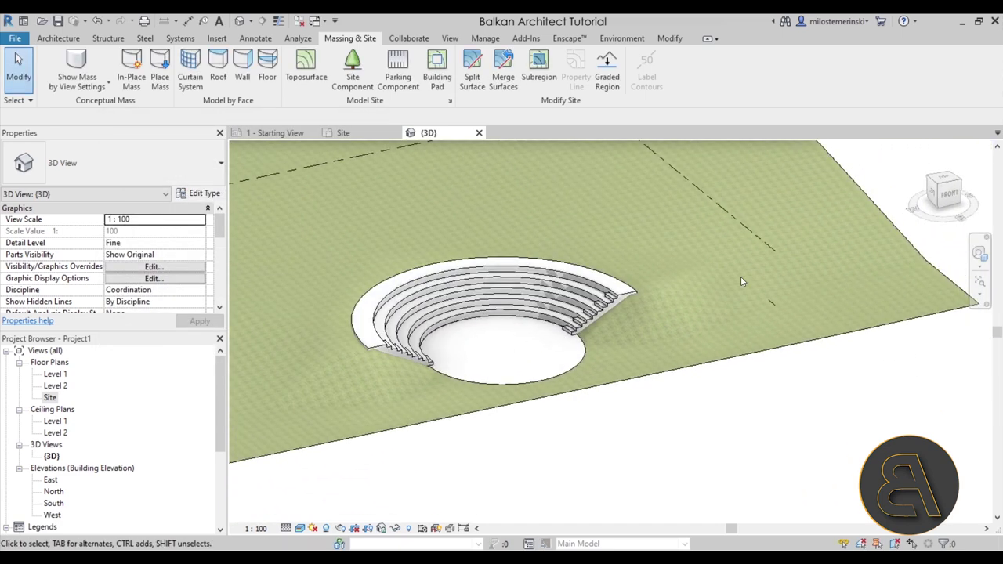
- Undo the site changes to restore the topography's contour lines
click(102, 25)
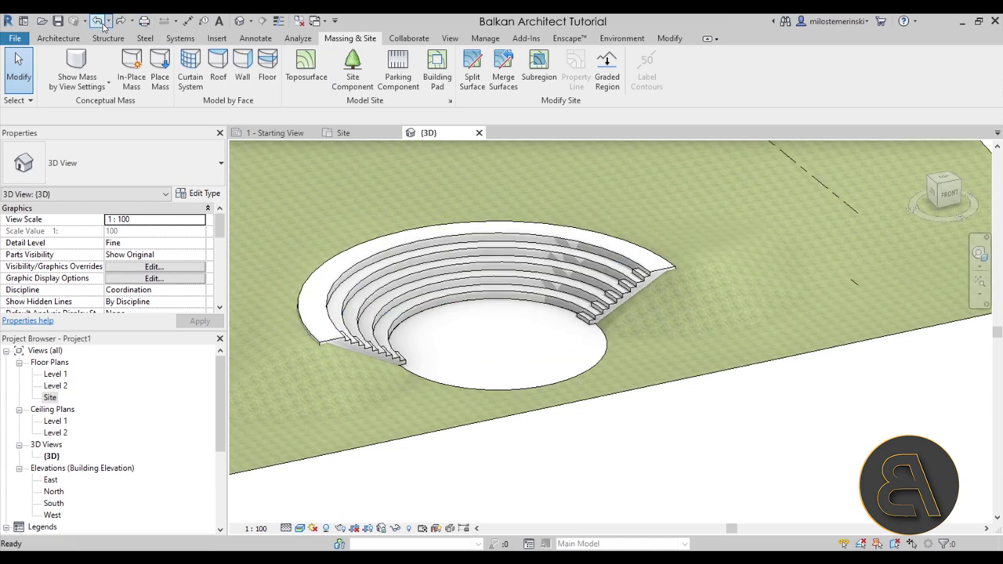
click(100, 26)
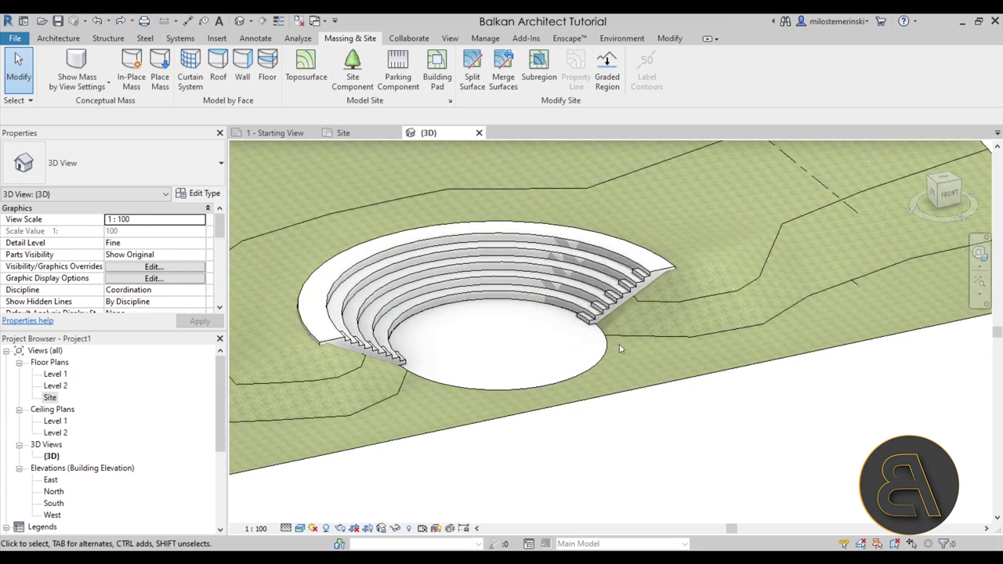
scroll(815, 314, down, 3)
shift+middle_drag(595, 313, 572, 358)
- Orbit and zoom to inspect the amphitheatre from a low side angle
scroll(589, 310, up, 3)
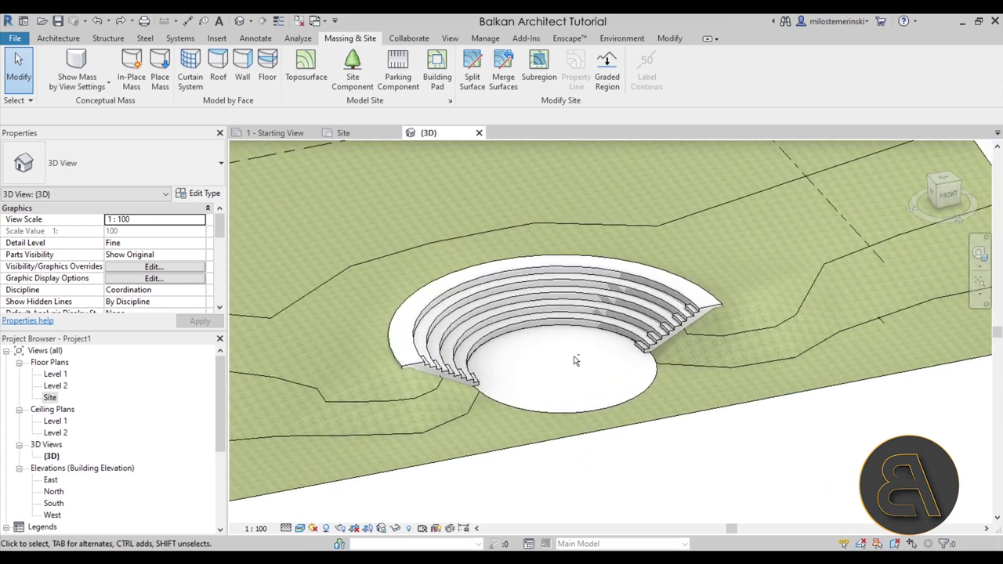
scroll(546, 366, up, 3)
scroll(546, 367, down, 4)
shift+middle_drag(546, 367, 522, 365)
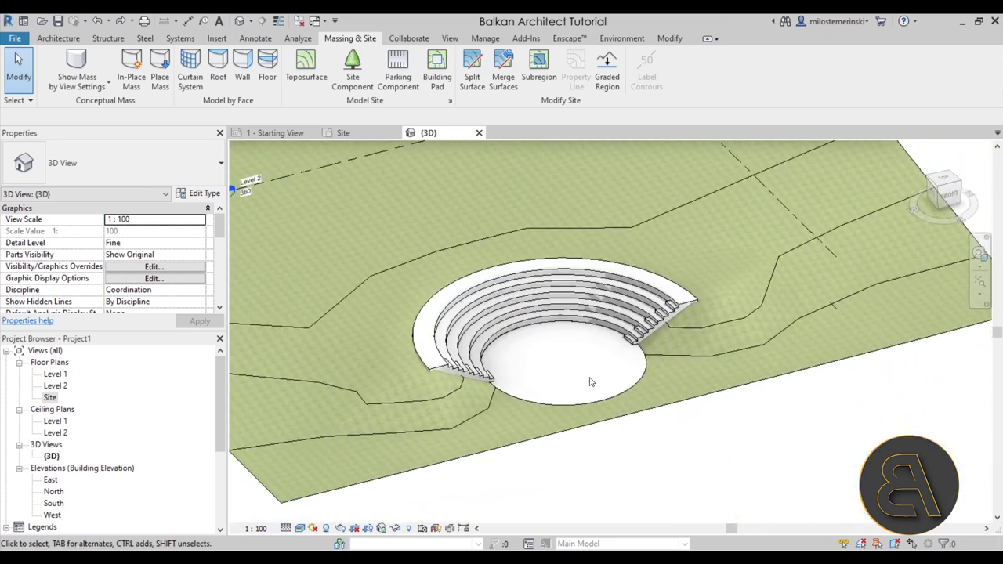
shift+middle_drag(578, 367, 425, 371)
scroll(470, 375, up, 5)
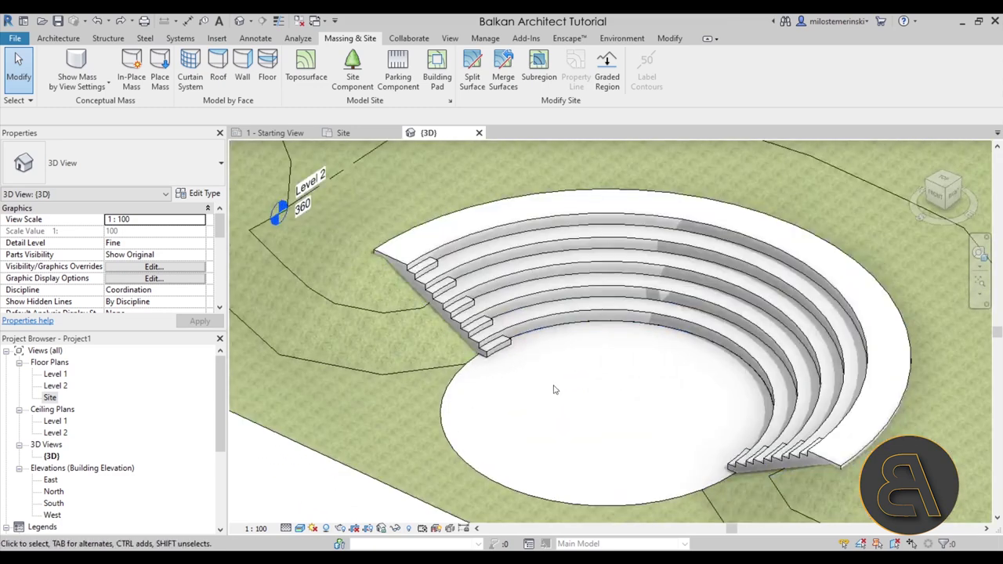
scroll(554, 390, down, 3)
shift+middle_drag(524, 379, 479, 379)
scroll(478, 382, up, 6)
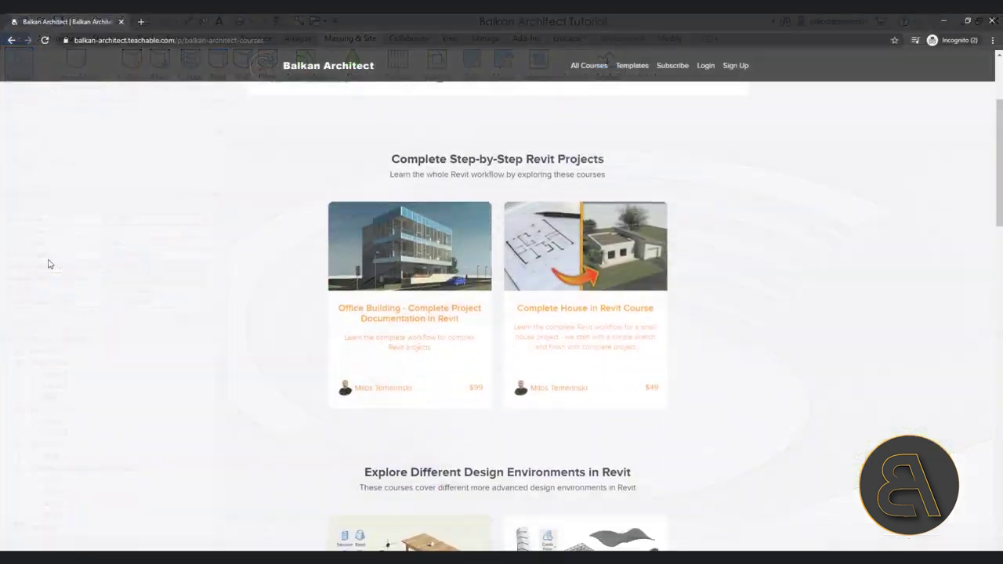
scroll(48, 264, down, 1)
scroll(47, 264, down, 8)
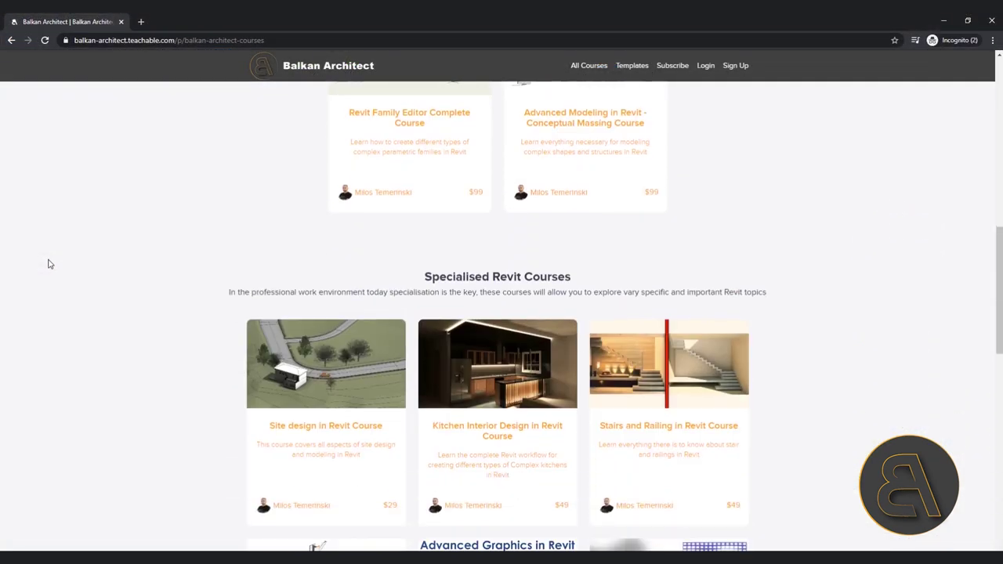
scroll(48, 264, down, 5)
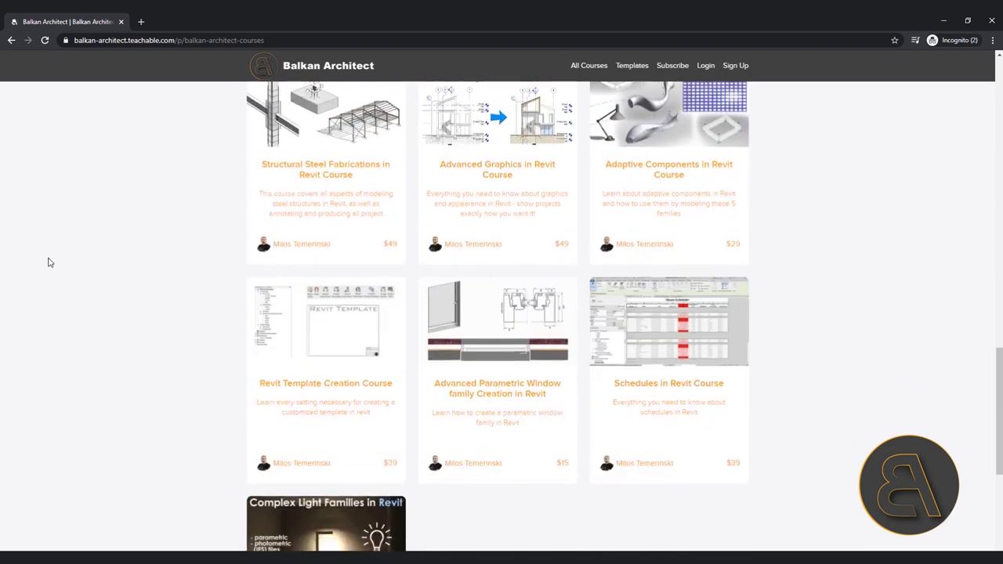